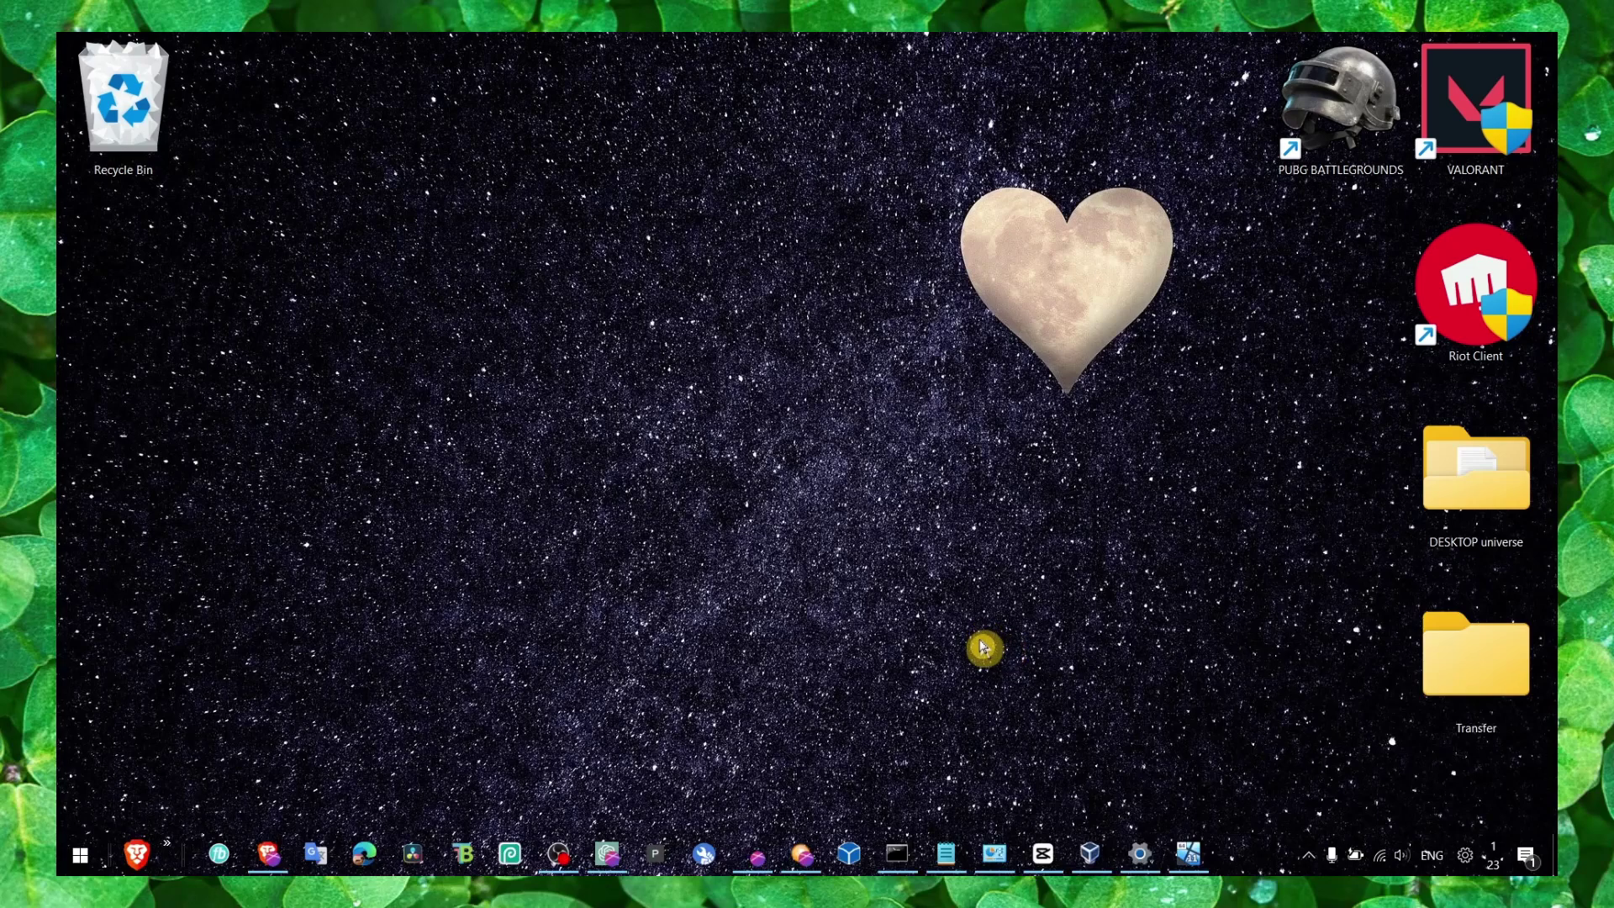
Step: Restore the notes and fix the heading to 'How to Fix Fifa 23', removing the stray '1'
click(945, 854)
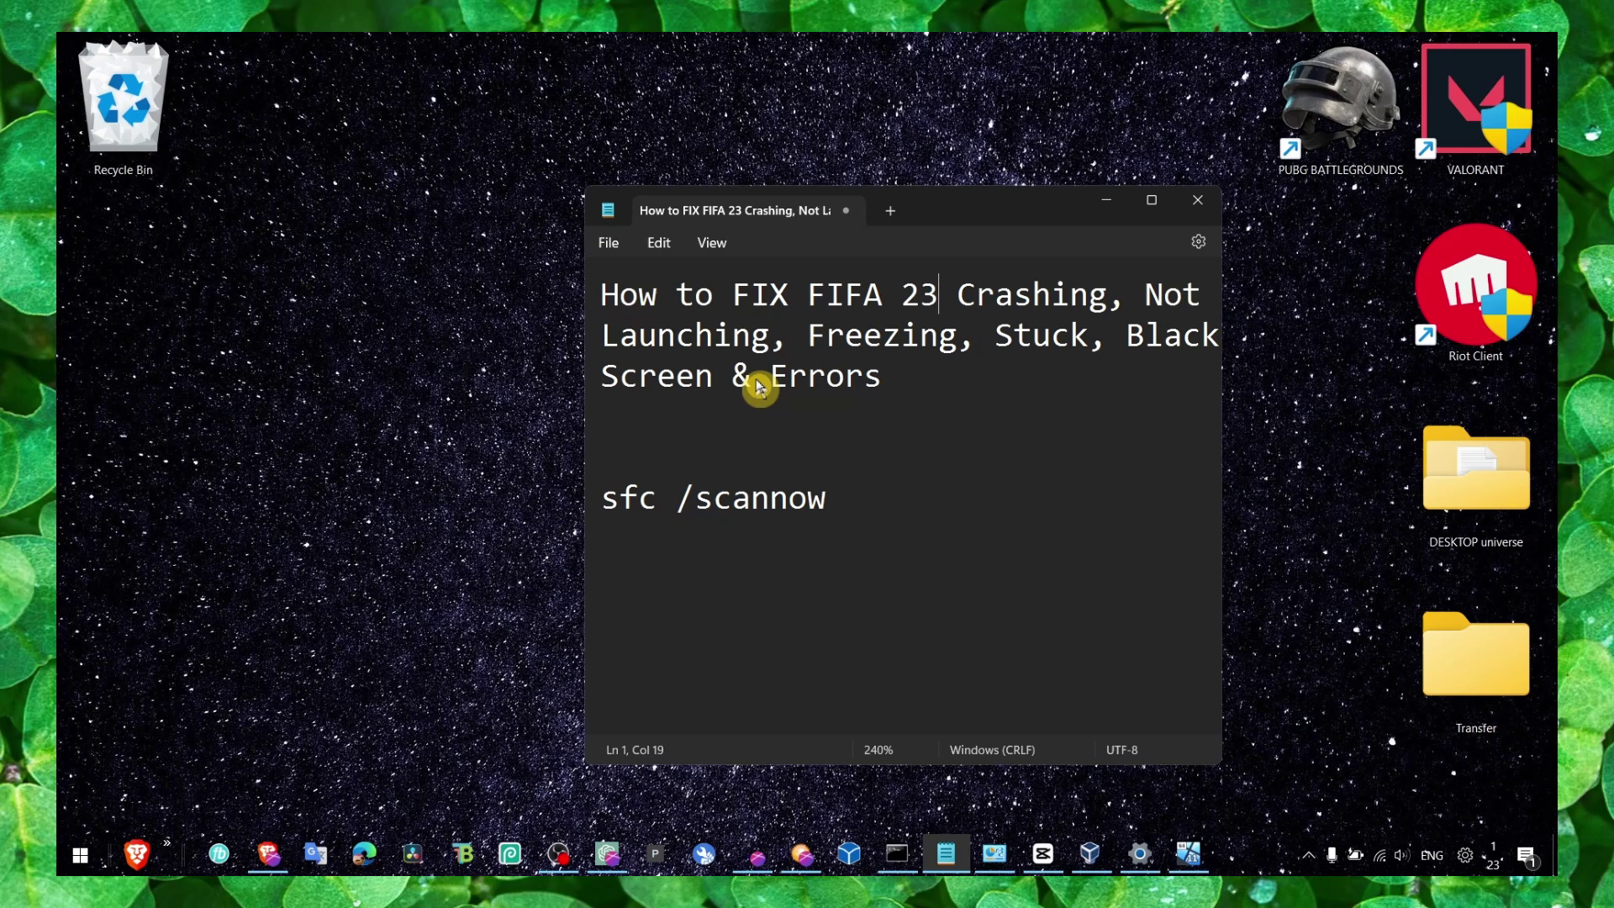
text(1)
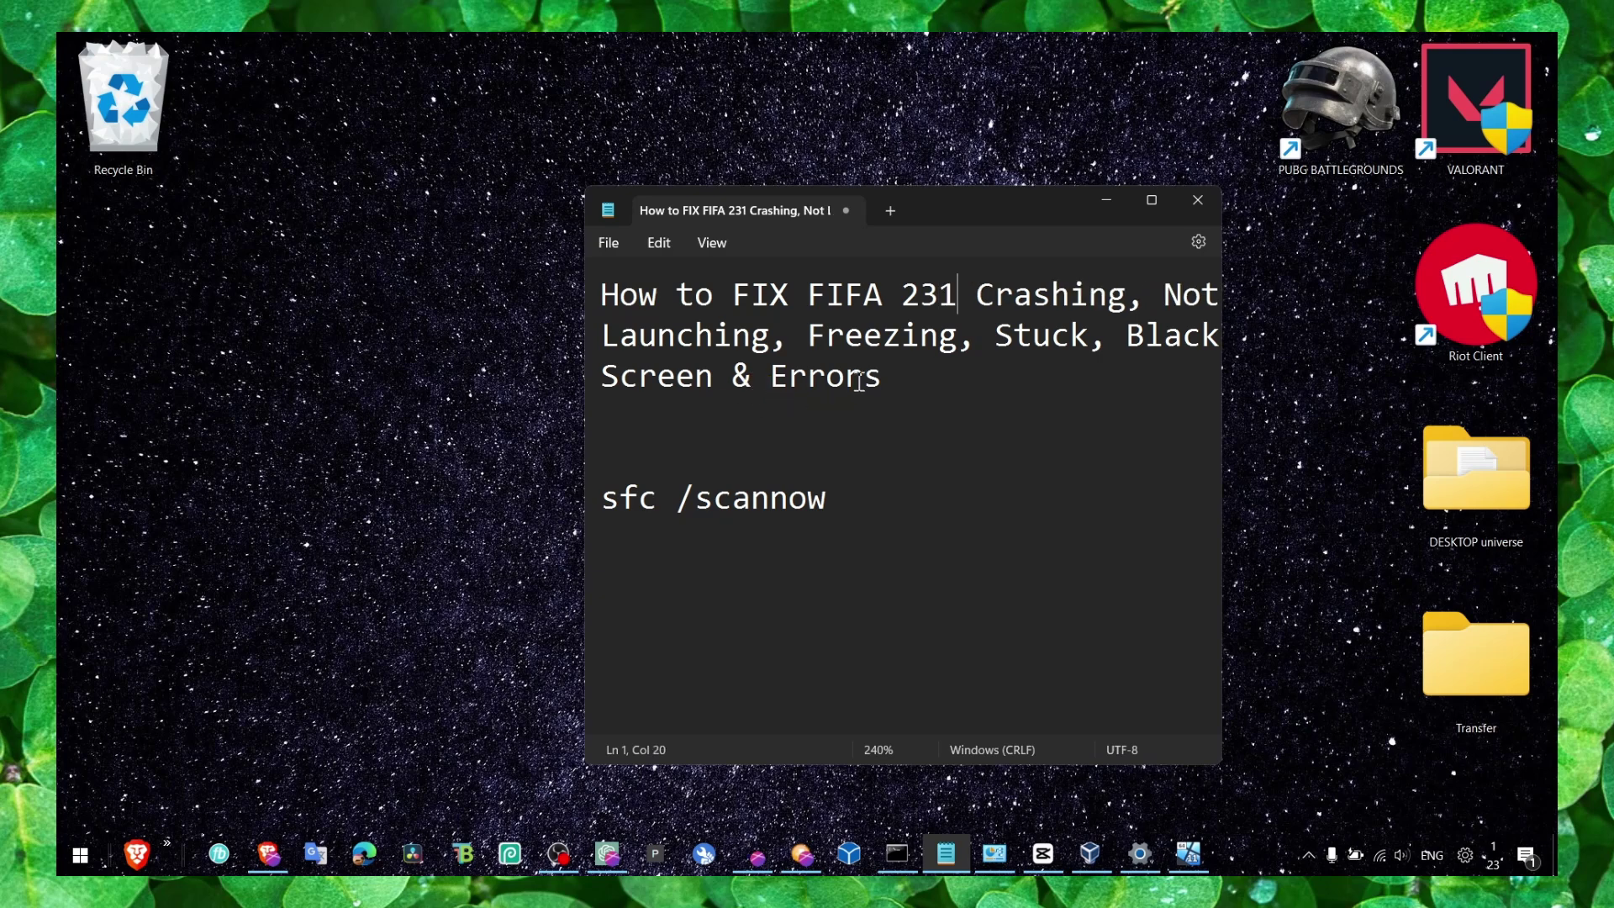
key(ctrl+z)
click(940, 302)
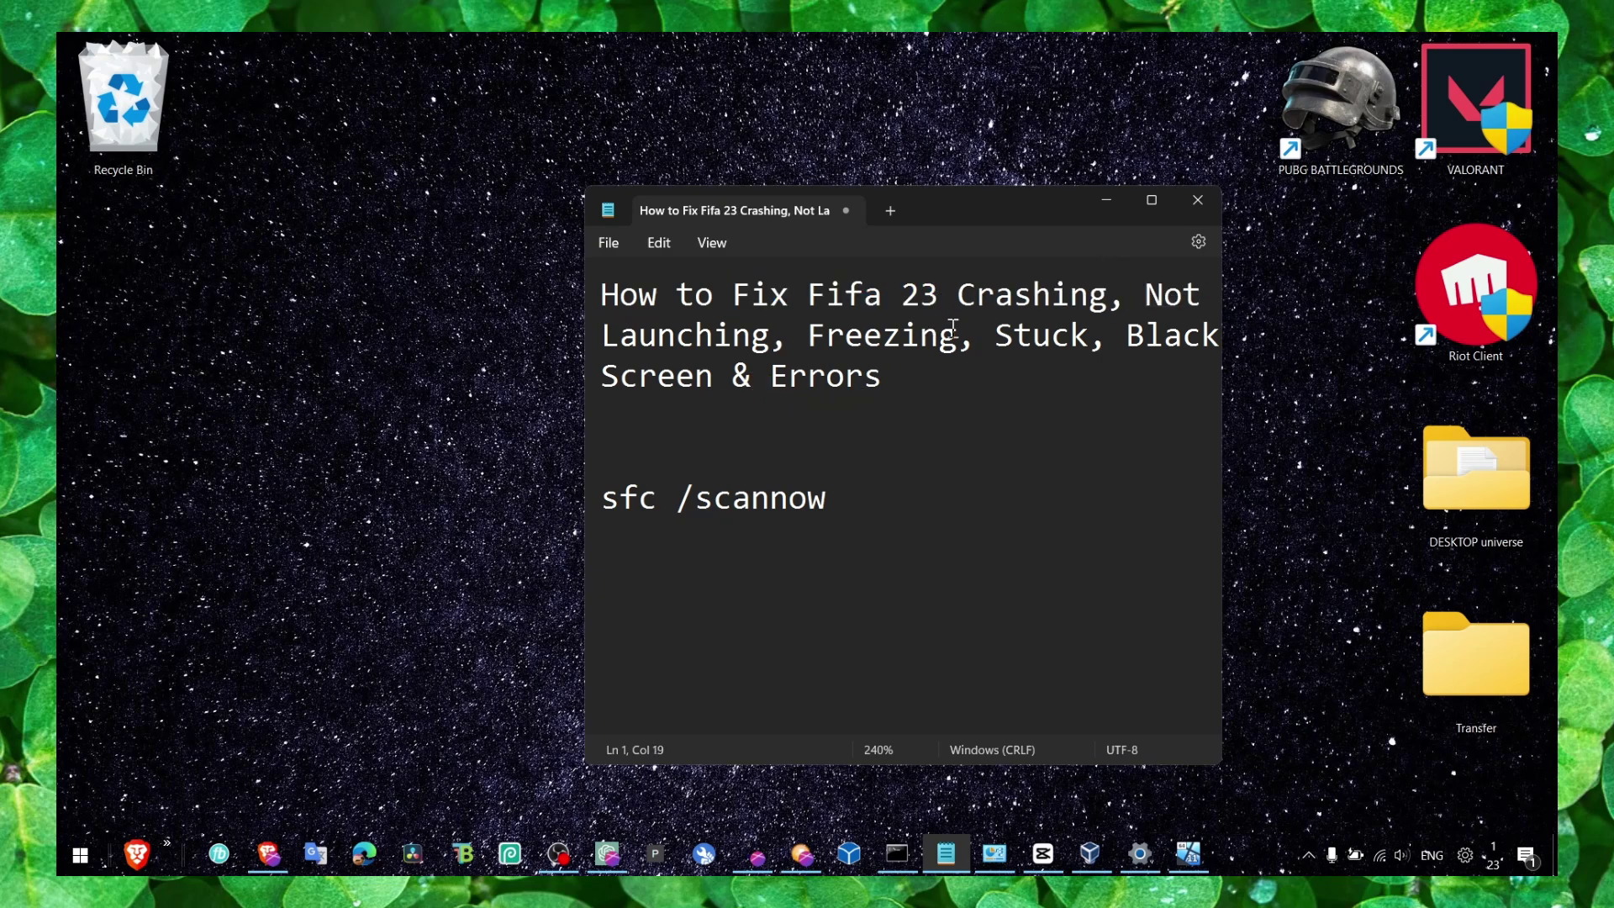
key(BackSpace)
text(3)
Step: Launch Command Prompt from Windows search, then hide it again
click(1106, 199)
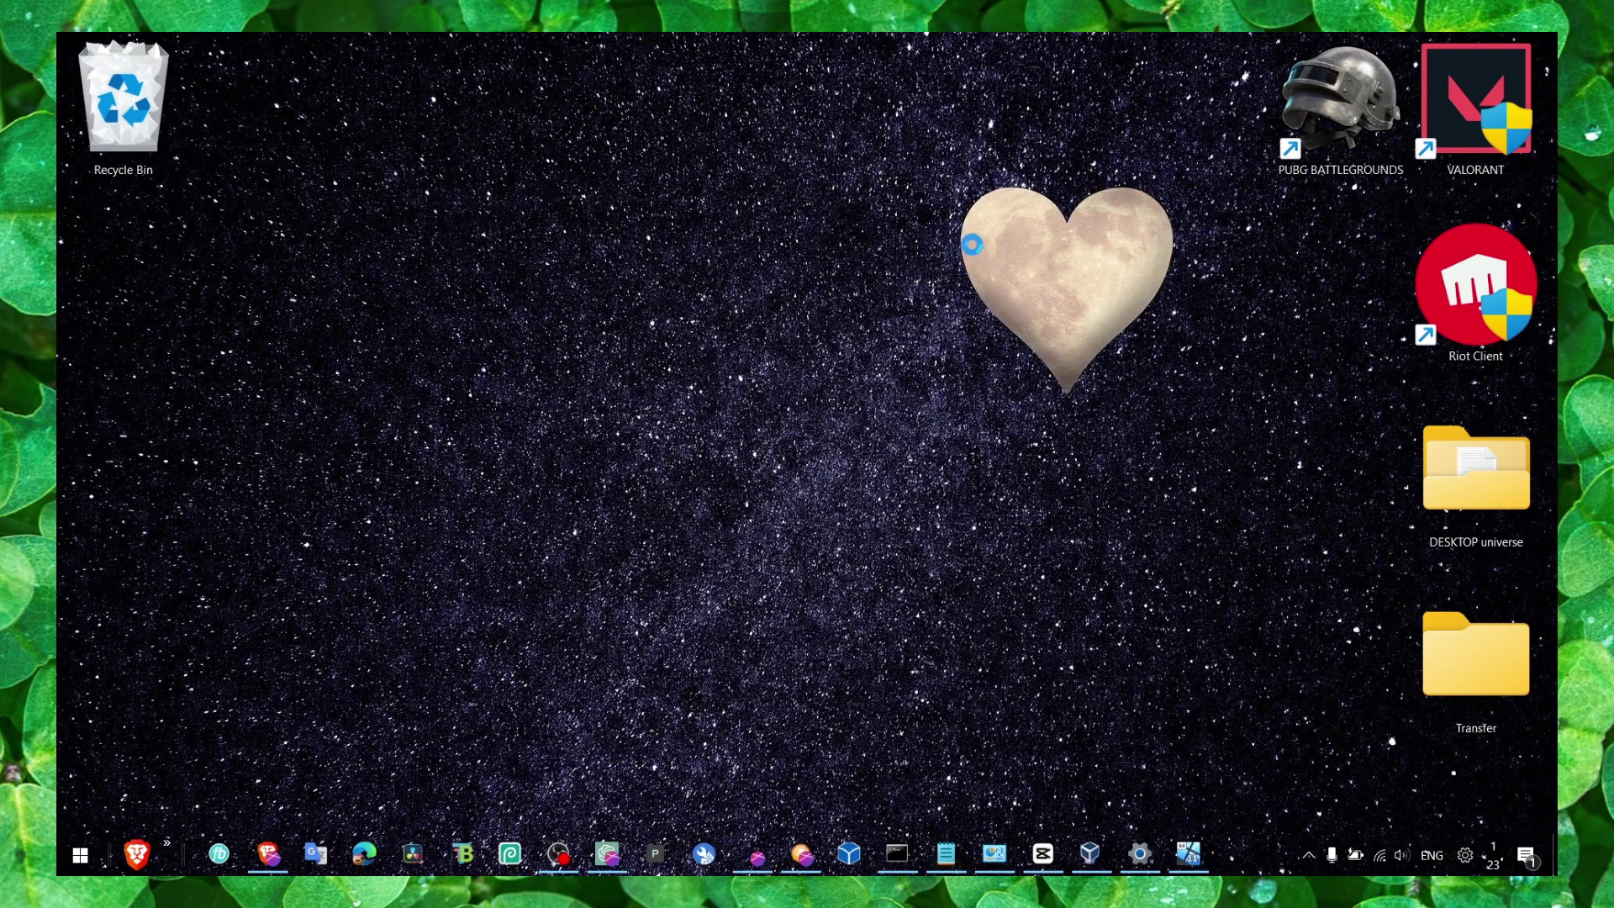
key(super)
text(cmd)
key(Return)
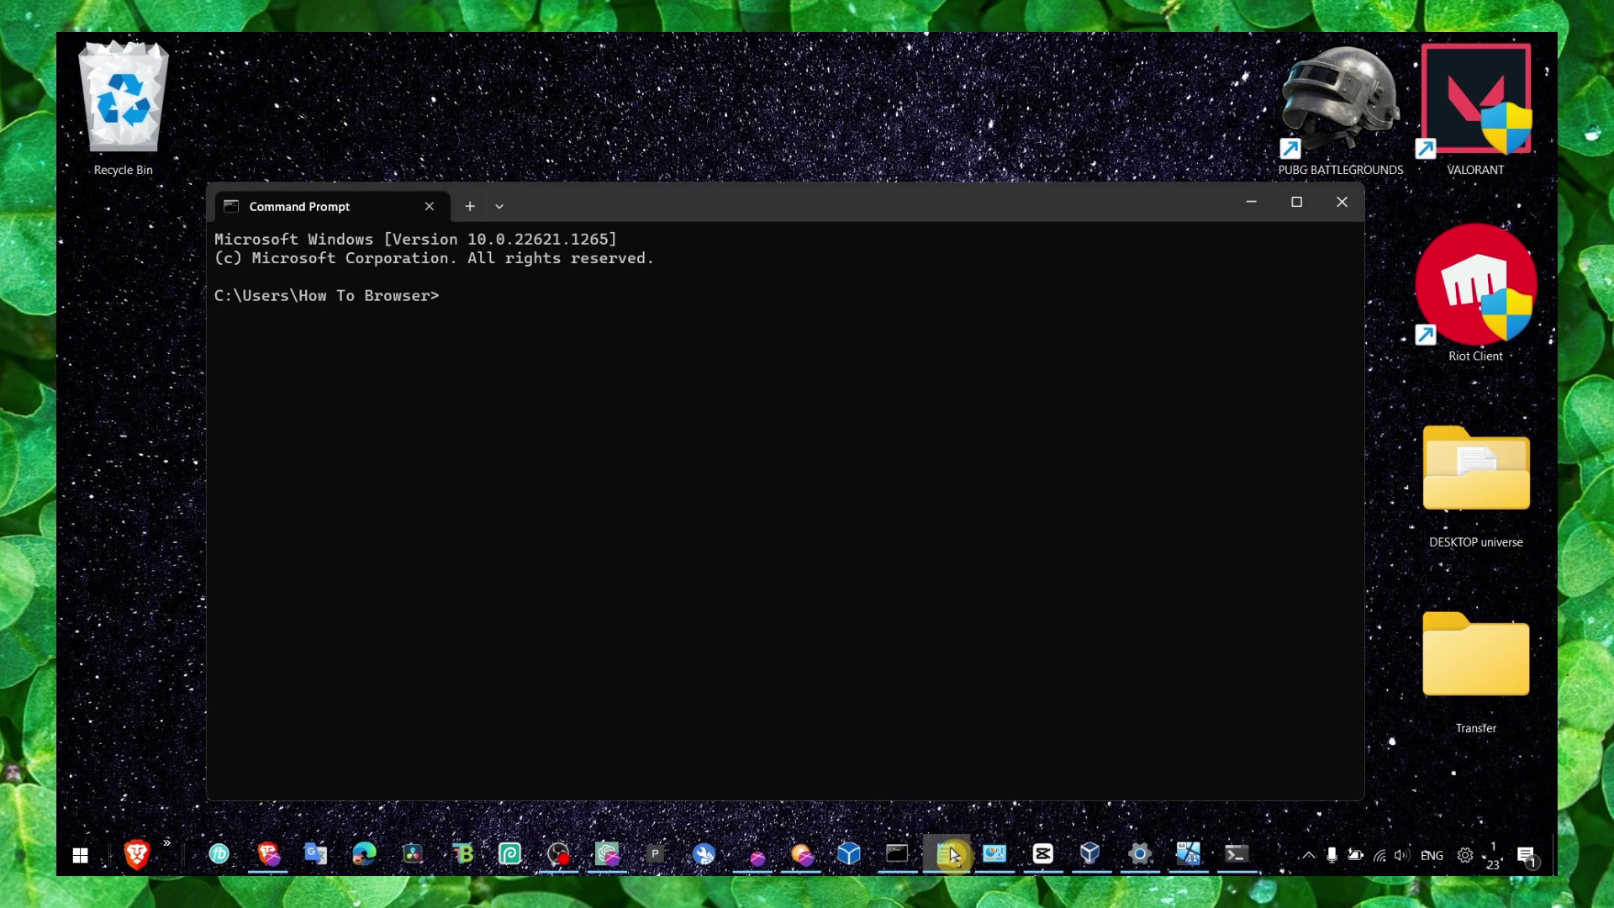
click(1251, 201)
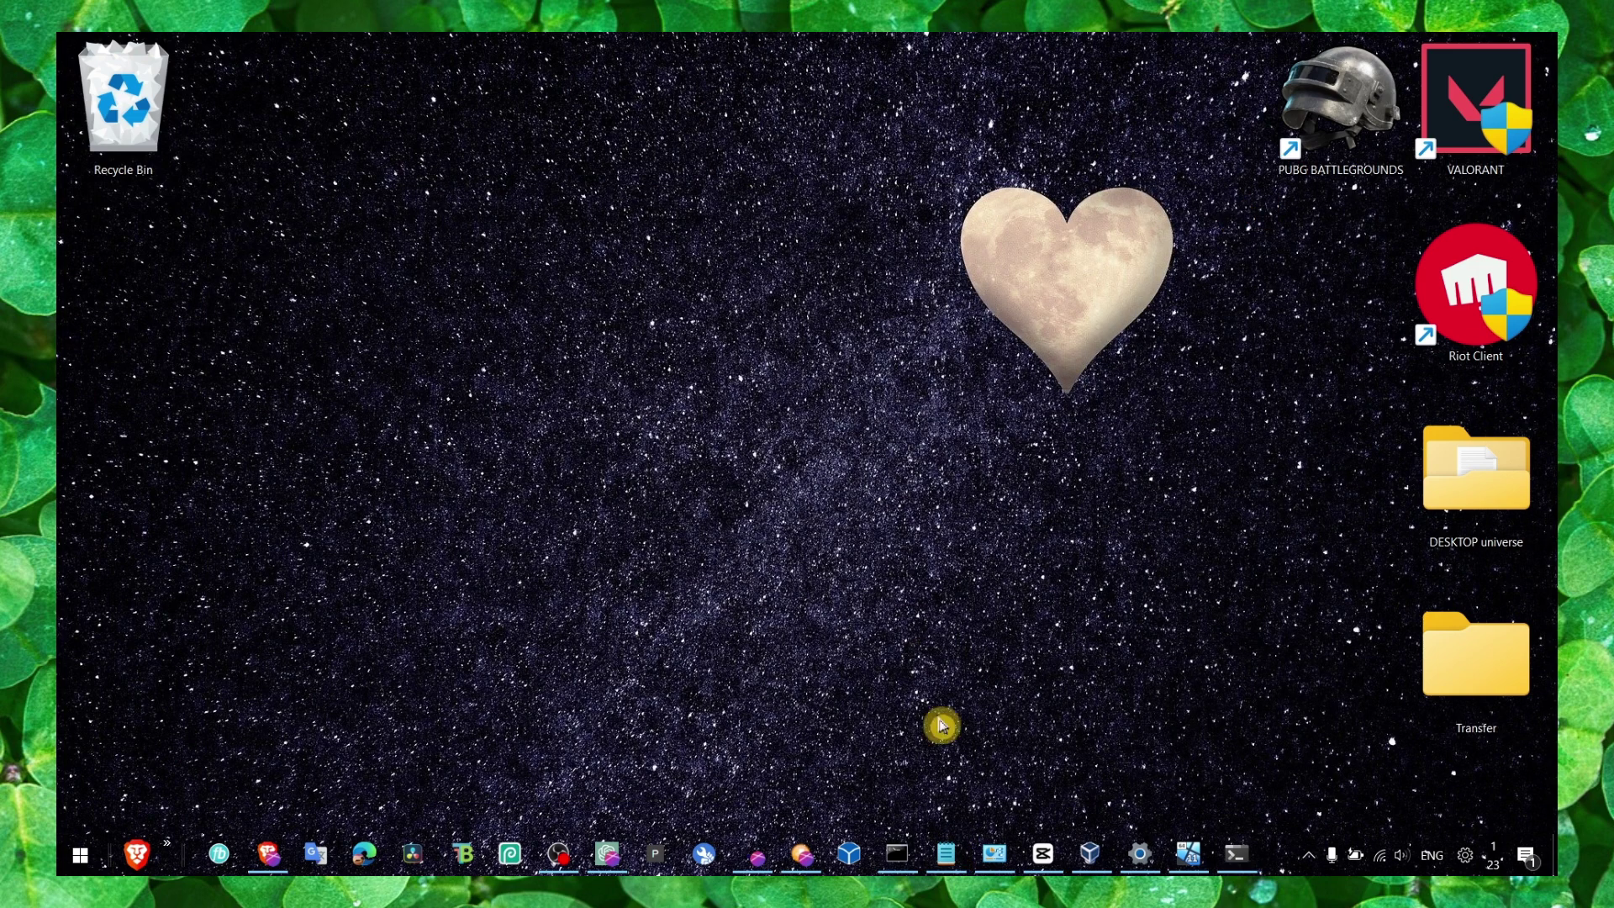
Step: Select the whole 'sfc /scannow' line in the notes and bring Command Prompt forward
click(943, 856)
double_click(725, 511)
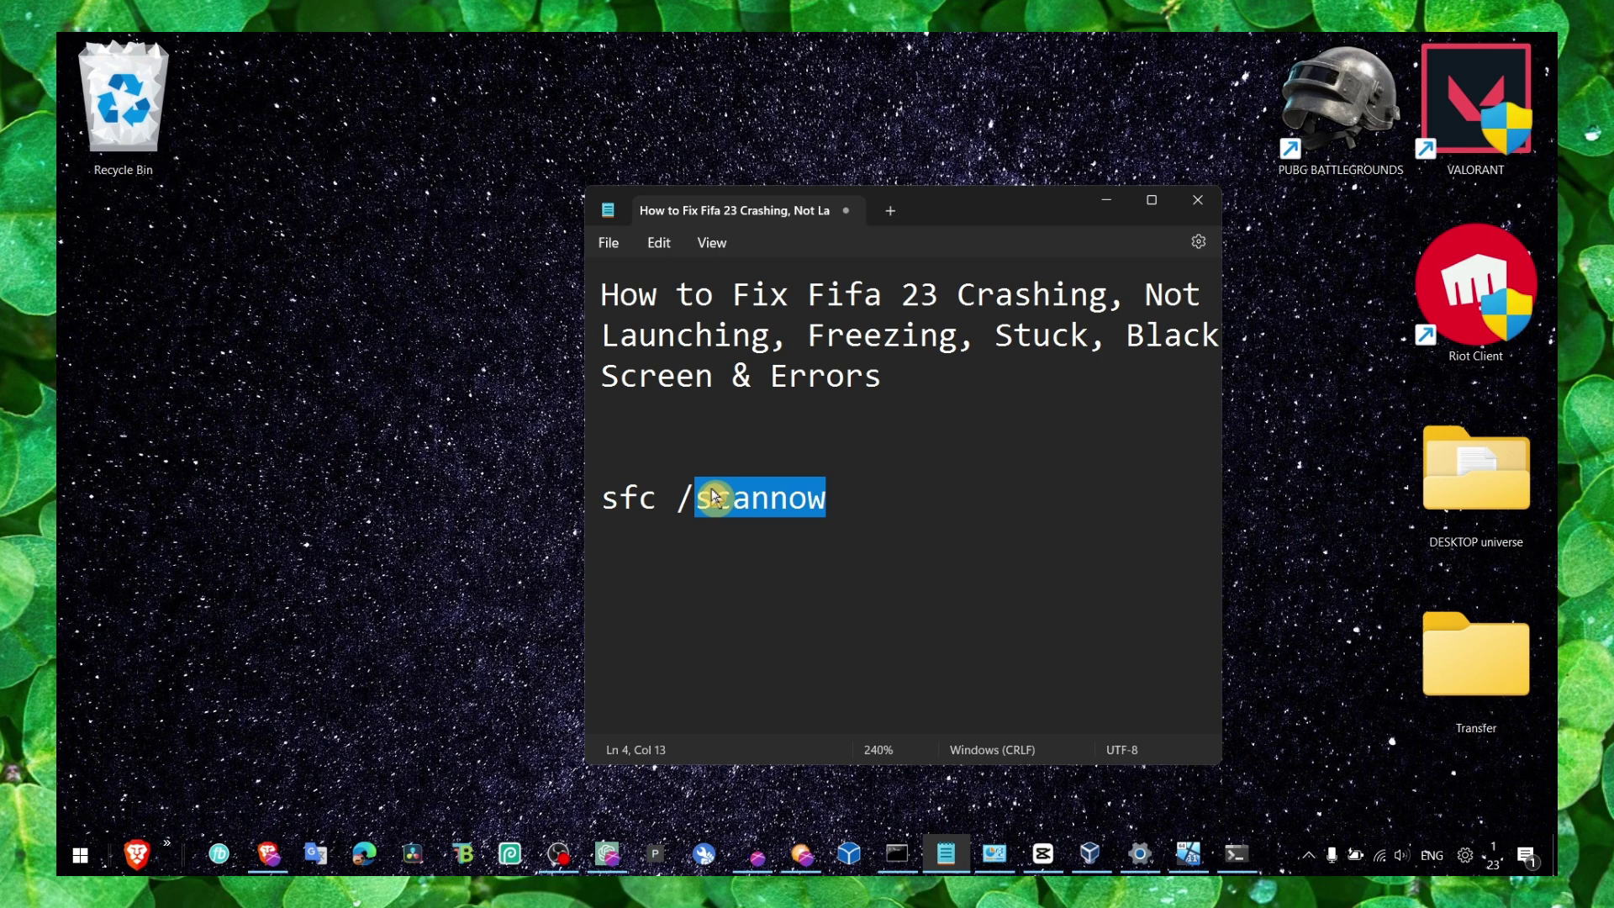
right_click(713, 498)
click(737, 502)
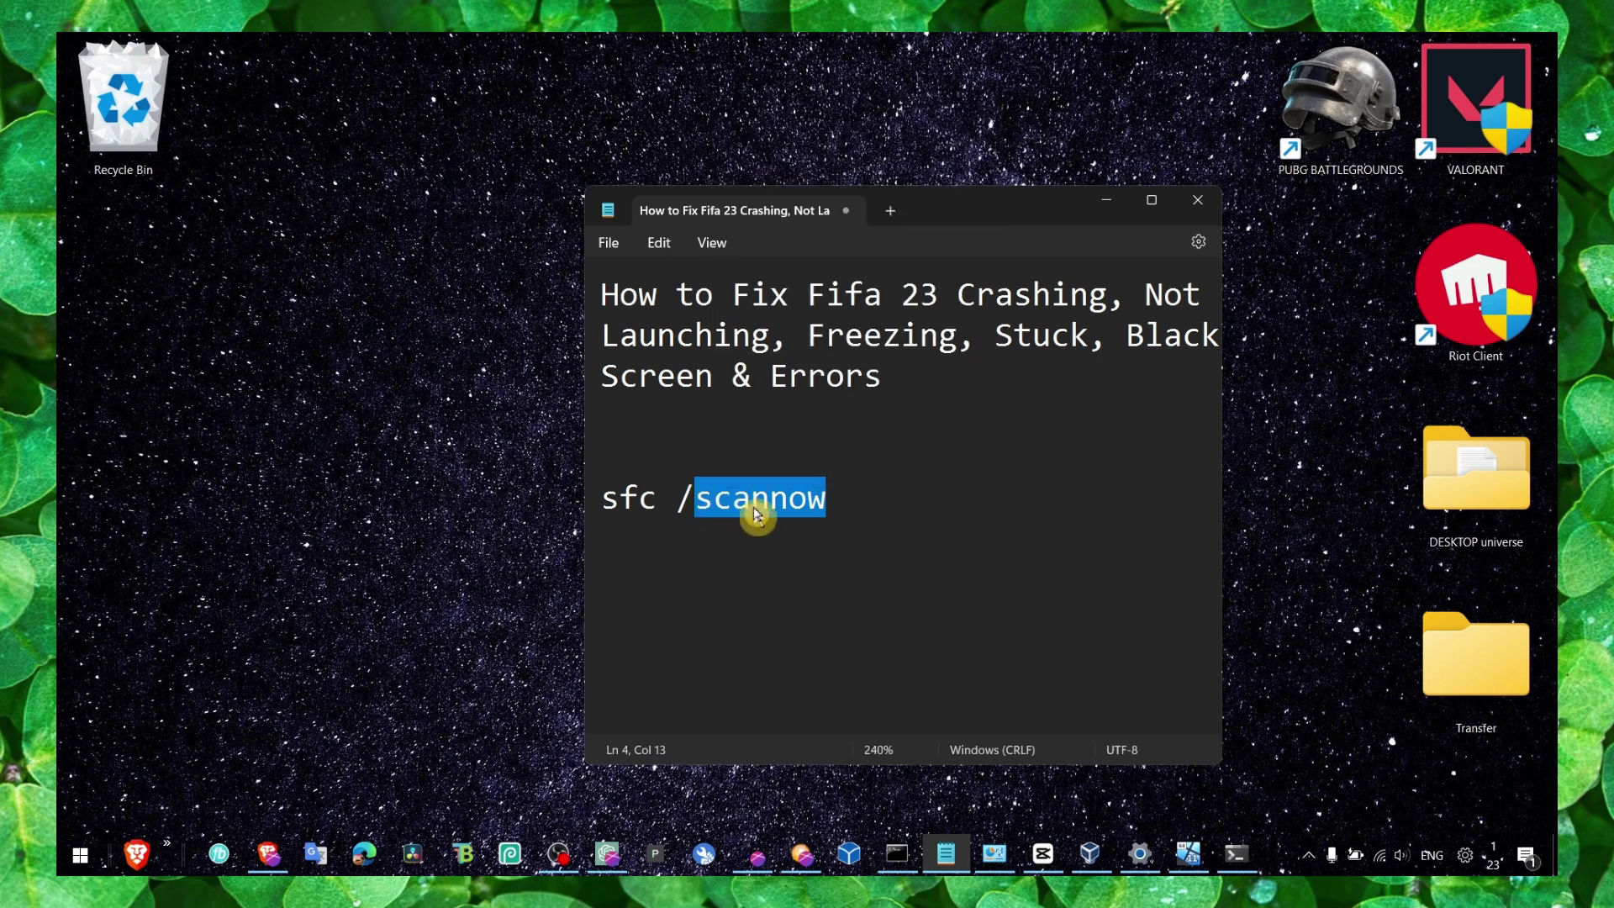
triple_click(744, 502)
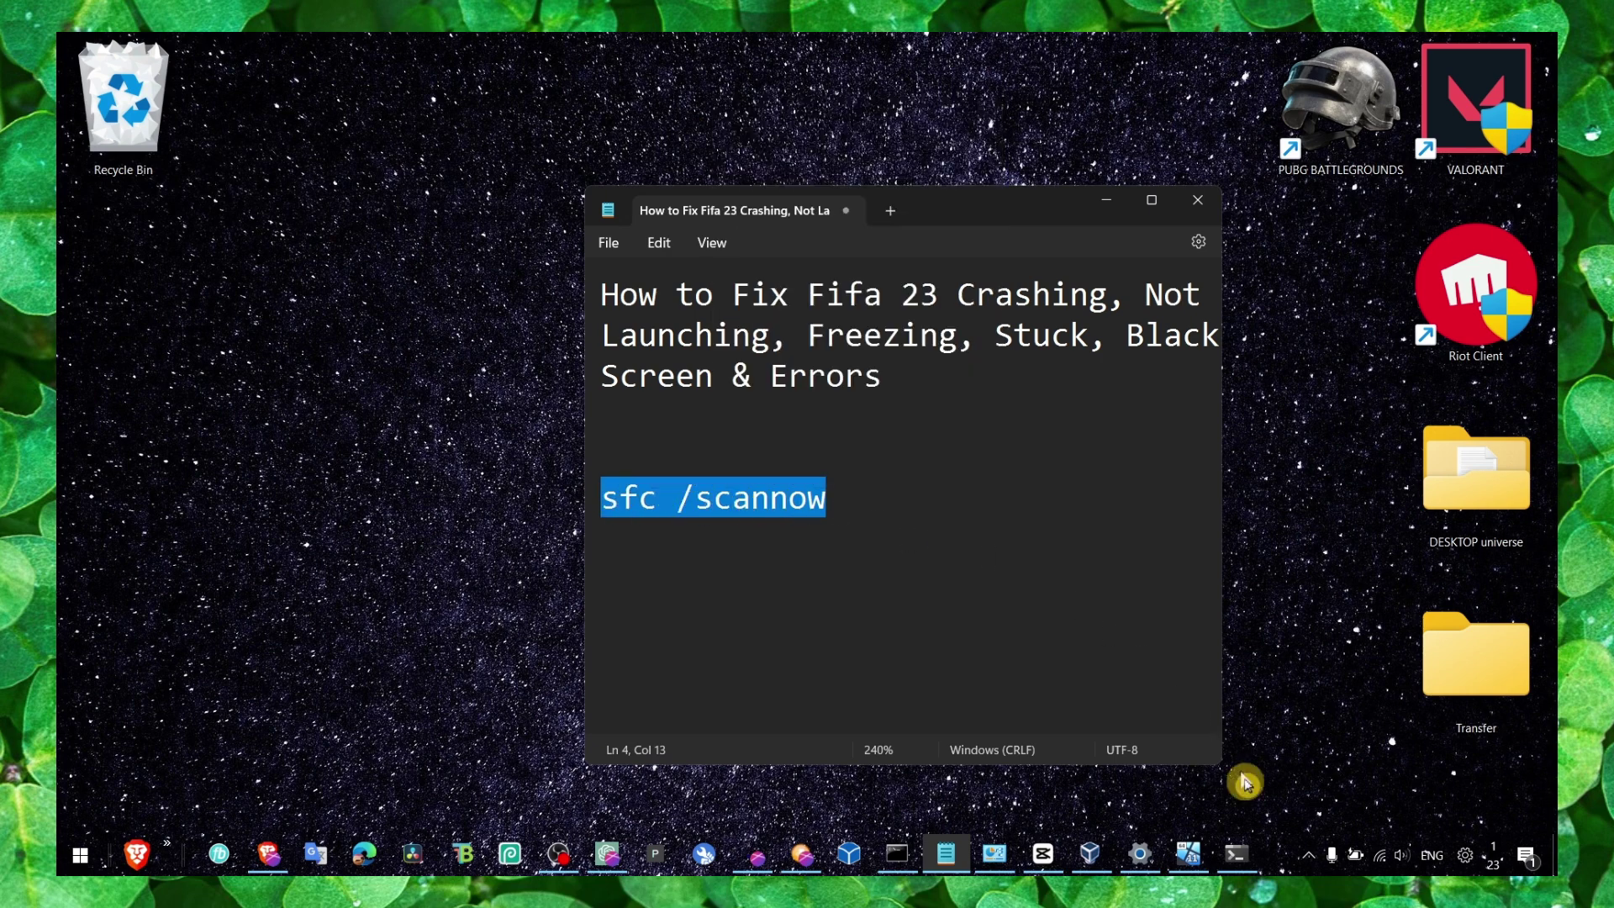
click(1235, 855)
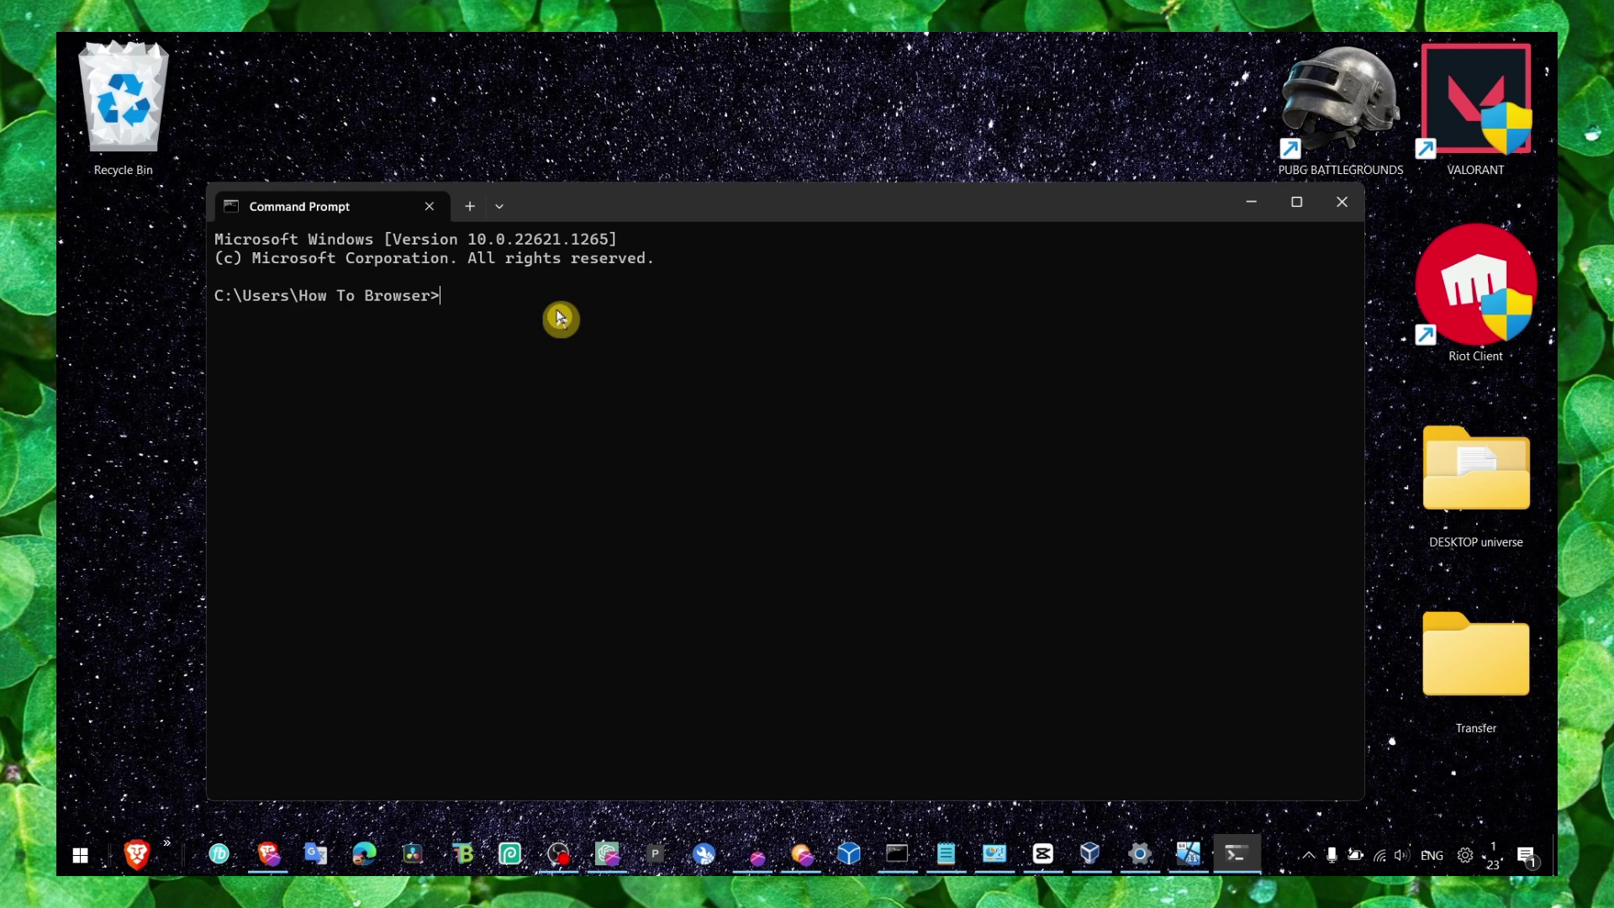
Step: Switch to the Windows 11 VM and search for 'cmd' inside it
click(1187, 856)
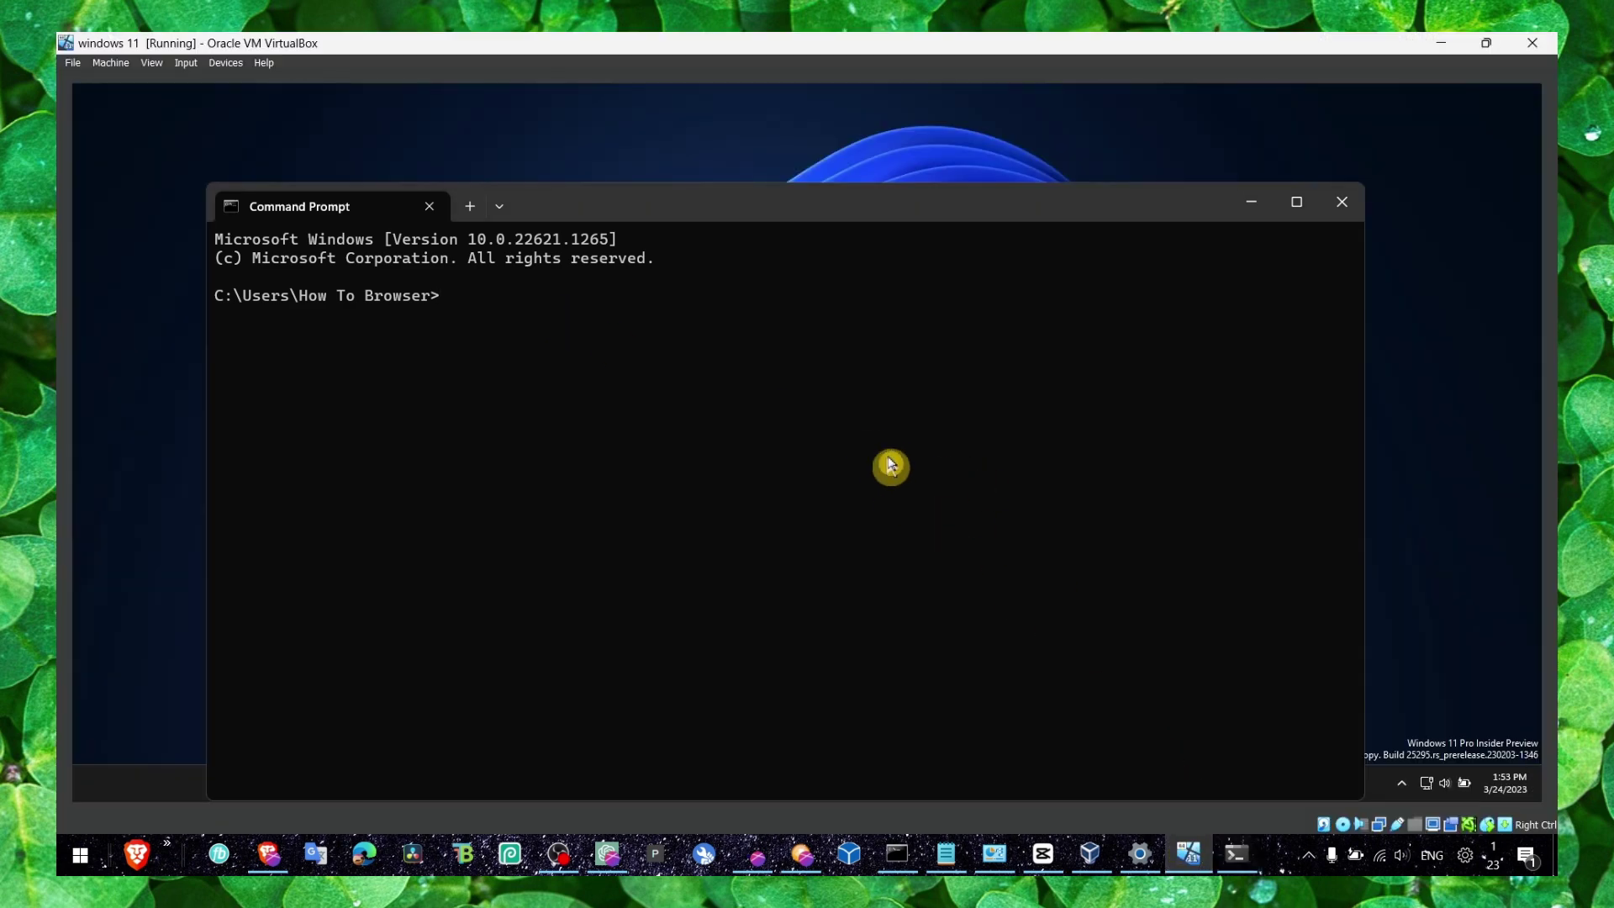
click(1251, 203)
right_click(1072, 198)
click(889, 315)
right_click(760, 337)
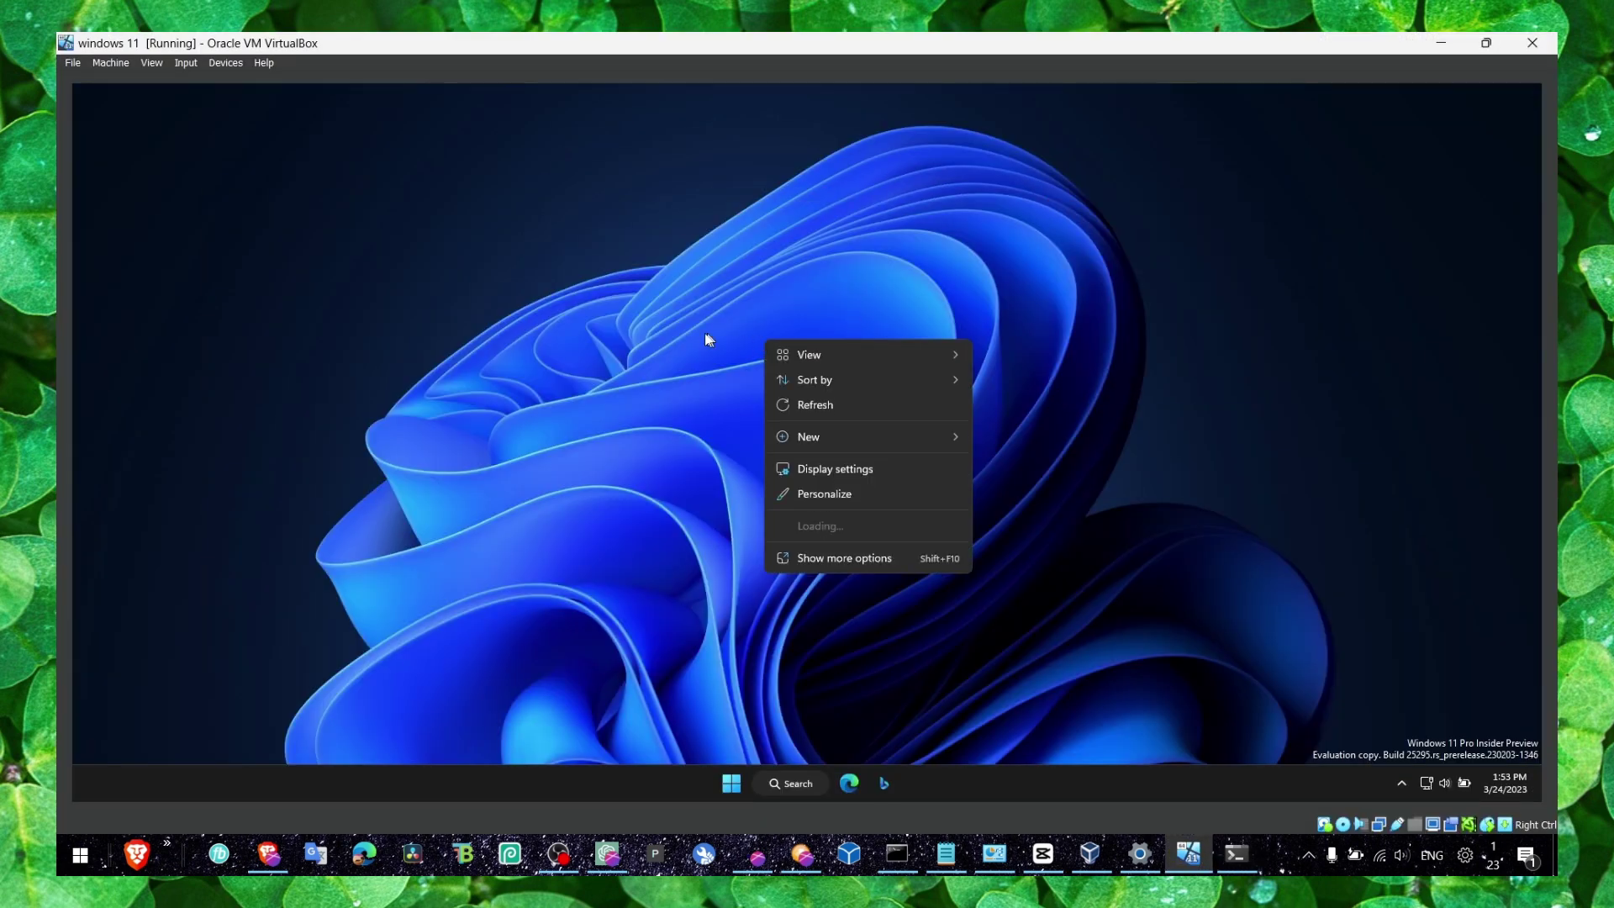
click(714, 365)
key(super)
text(c)
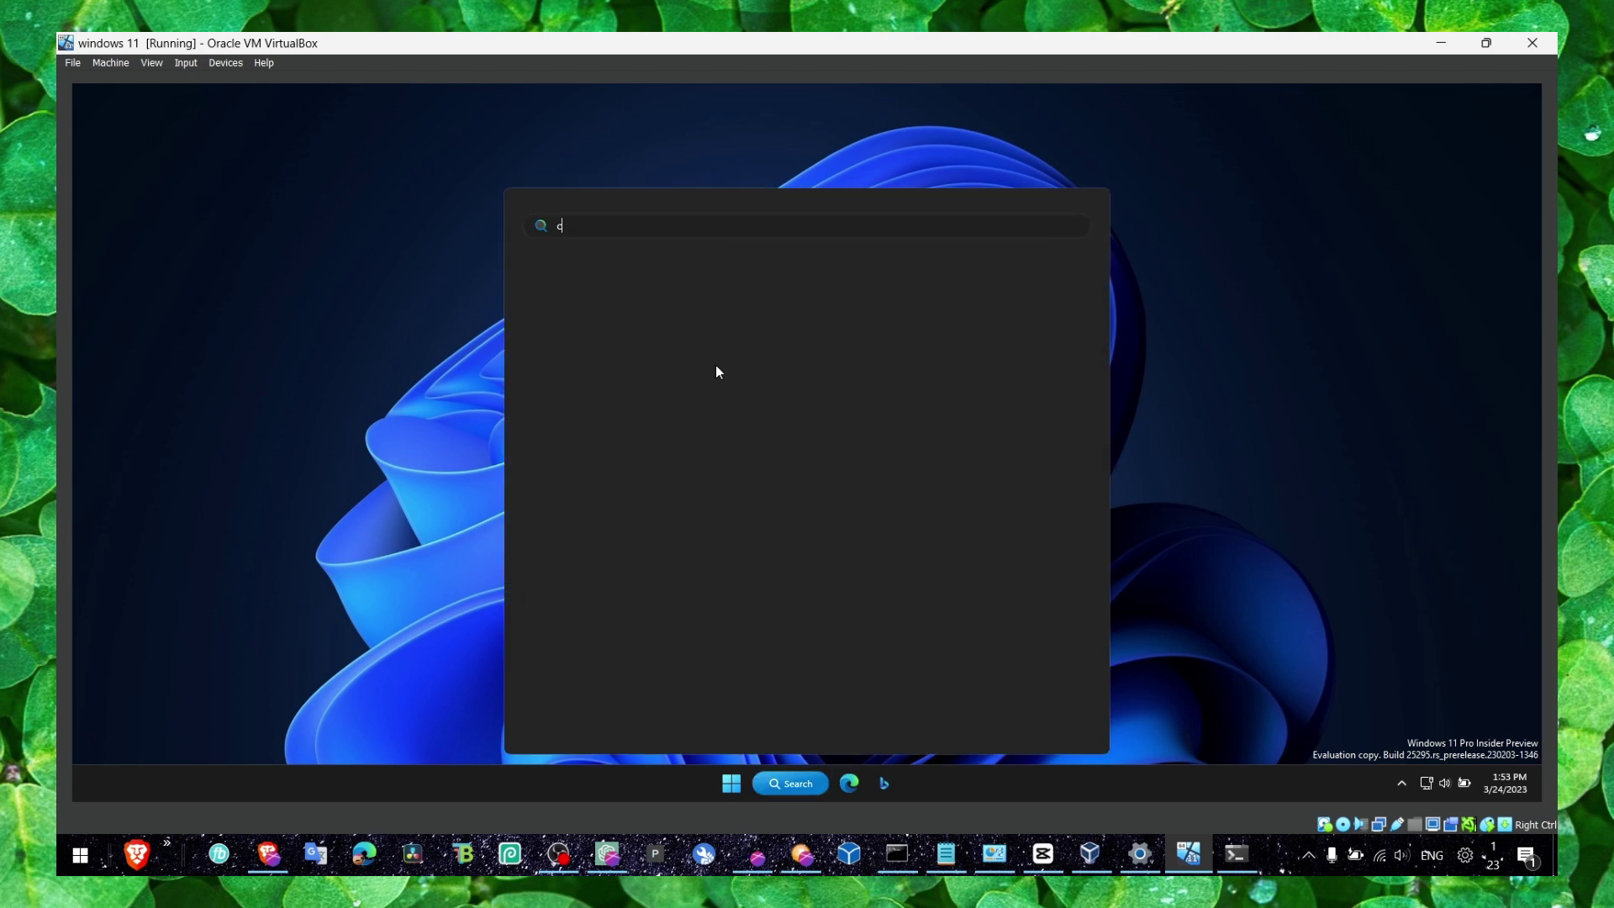
text(md)
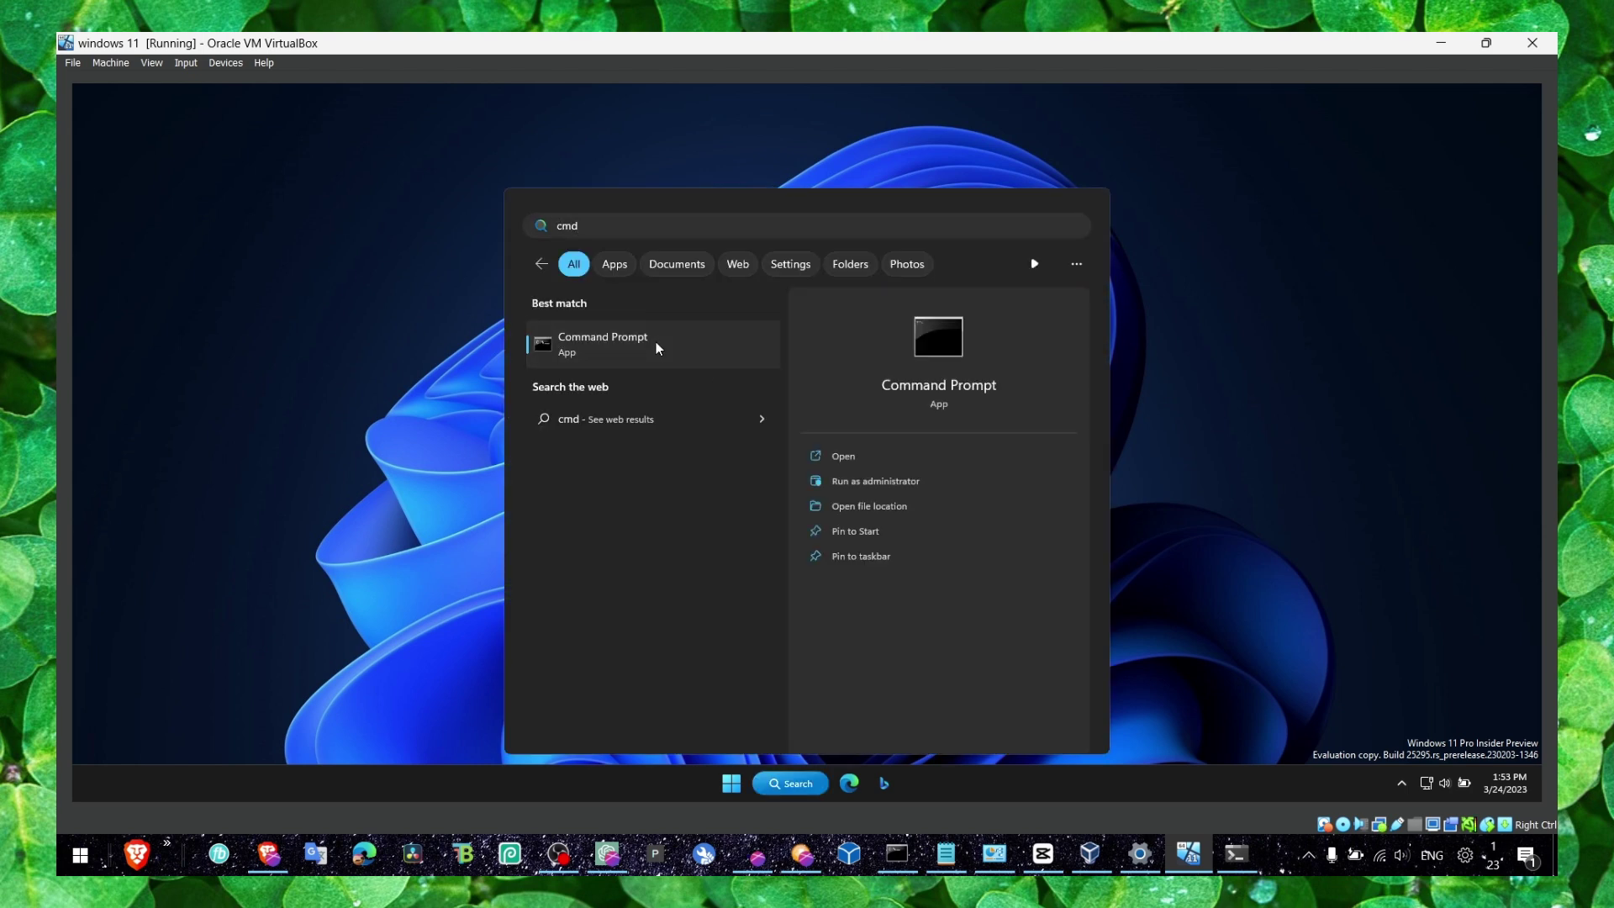
Step: Run Command Prompt as administrator, start sfc /scannow, then close the window
right_click(655, 342)
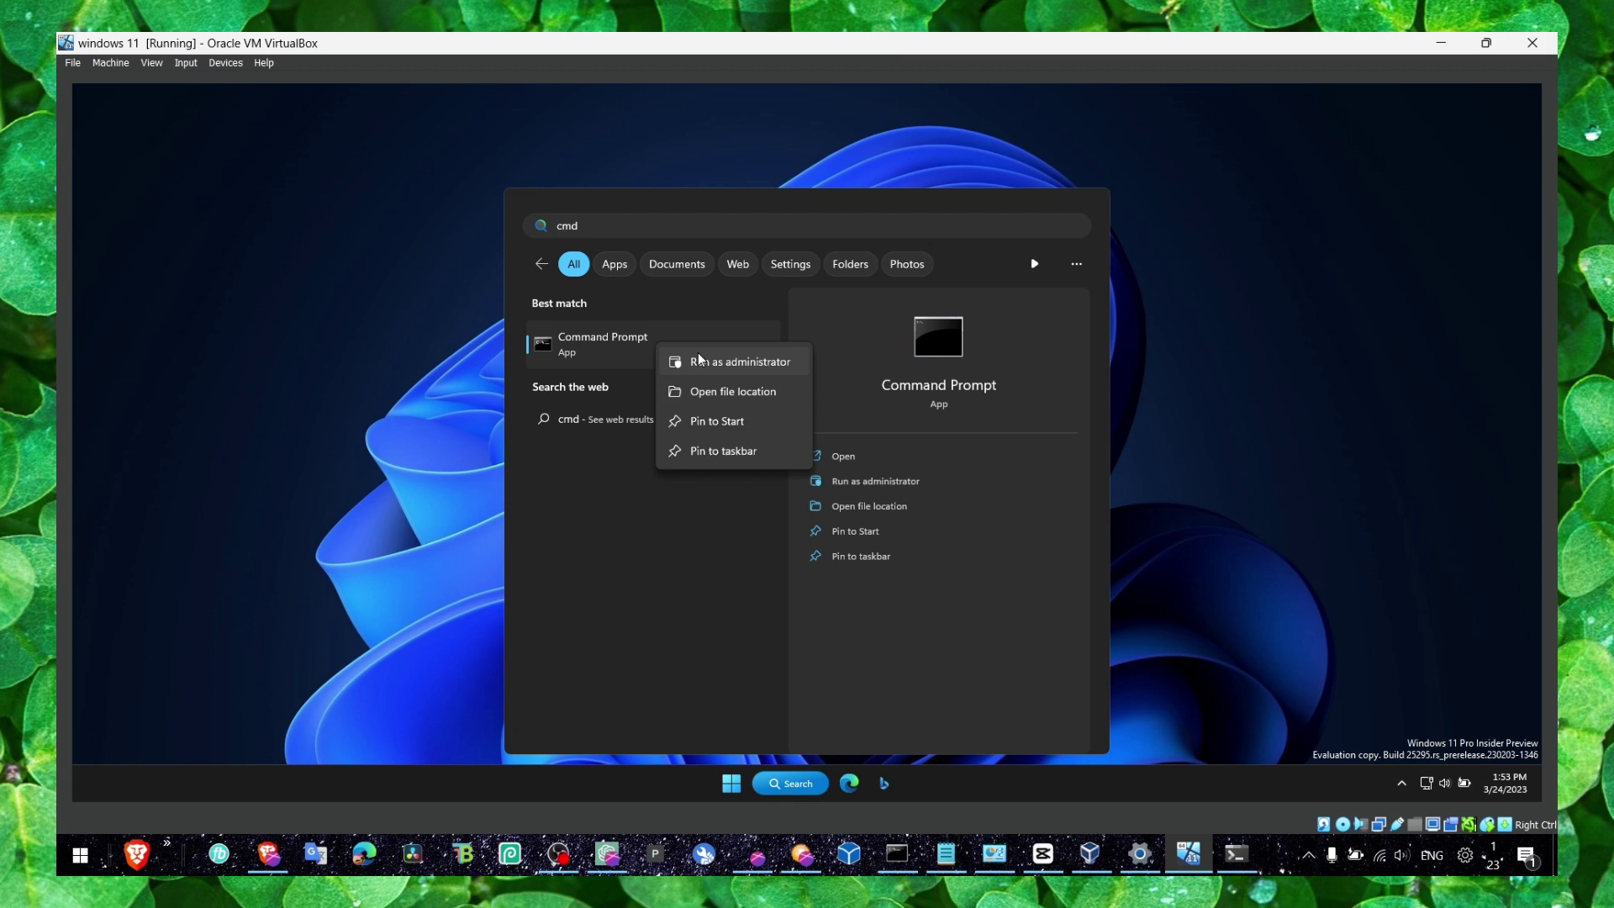
click(697, 357)
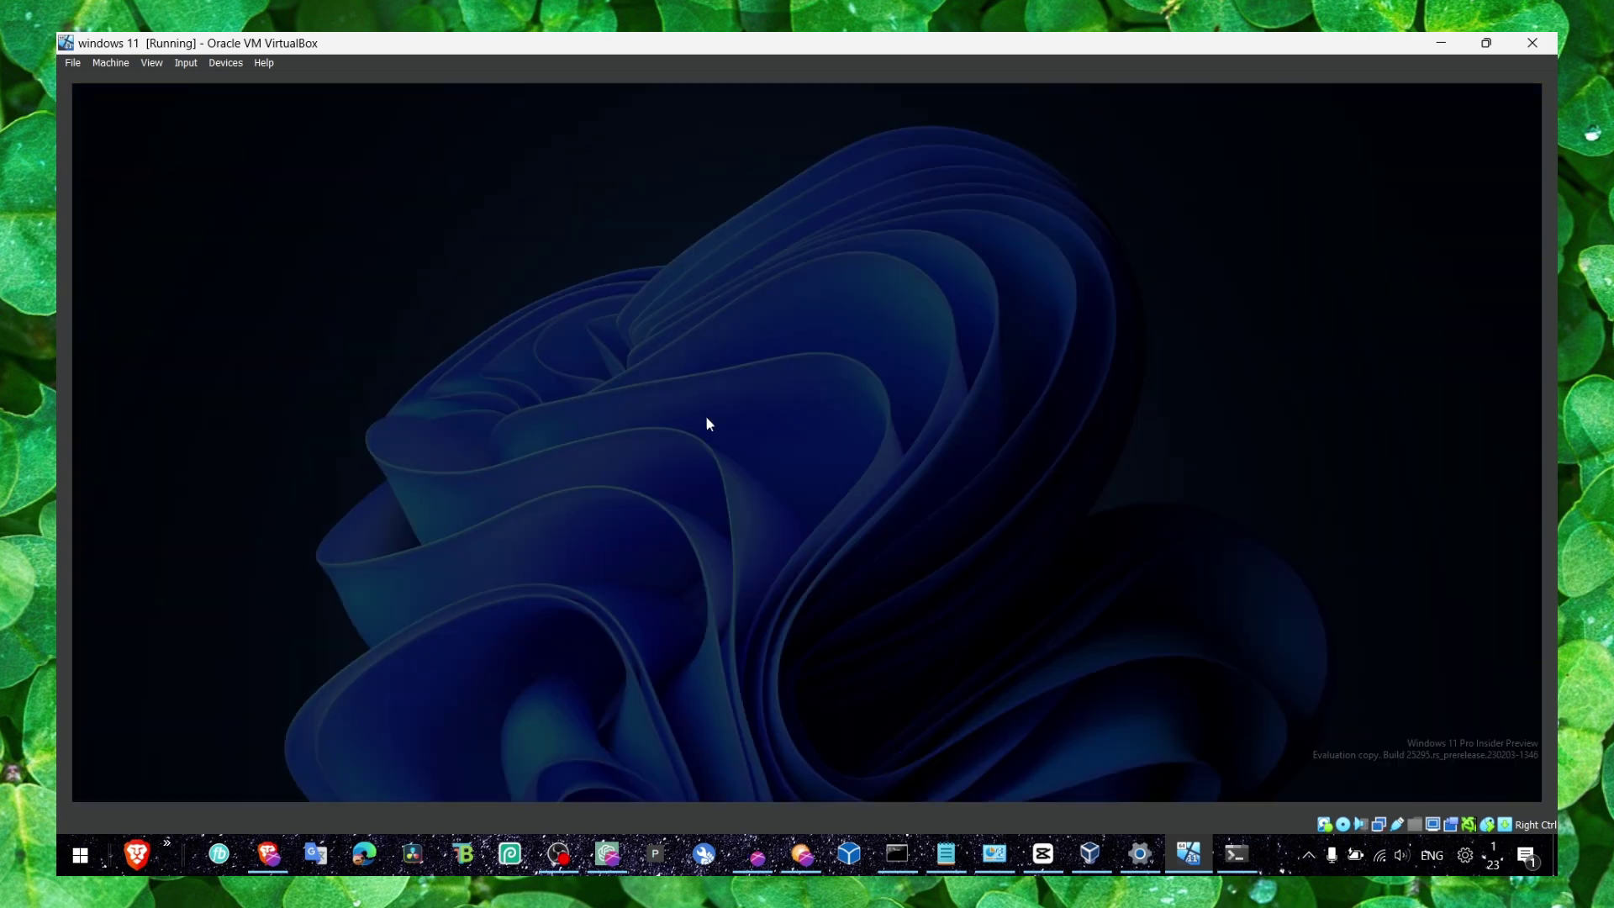
click(703, 558)
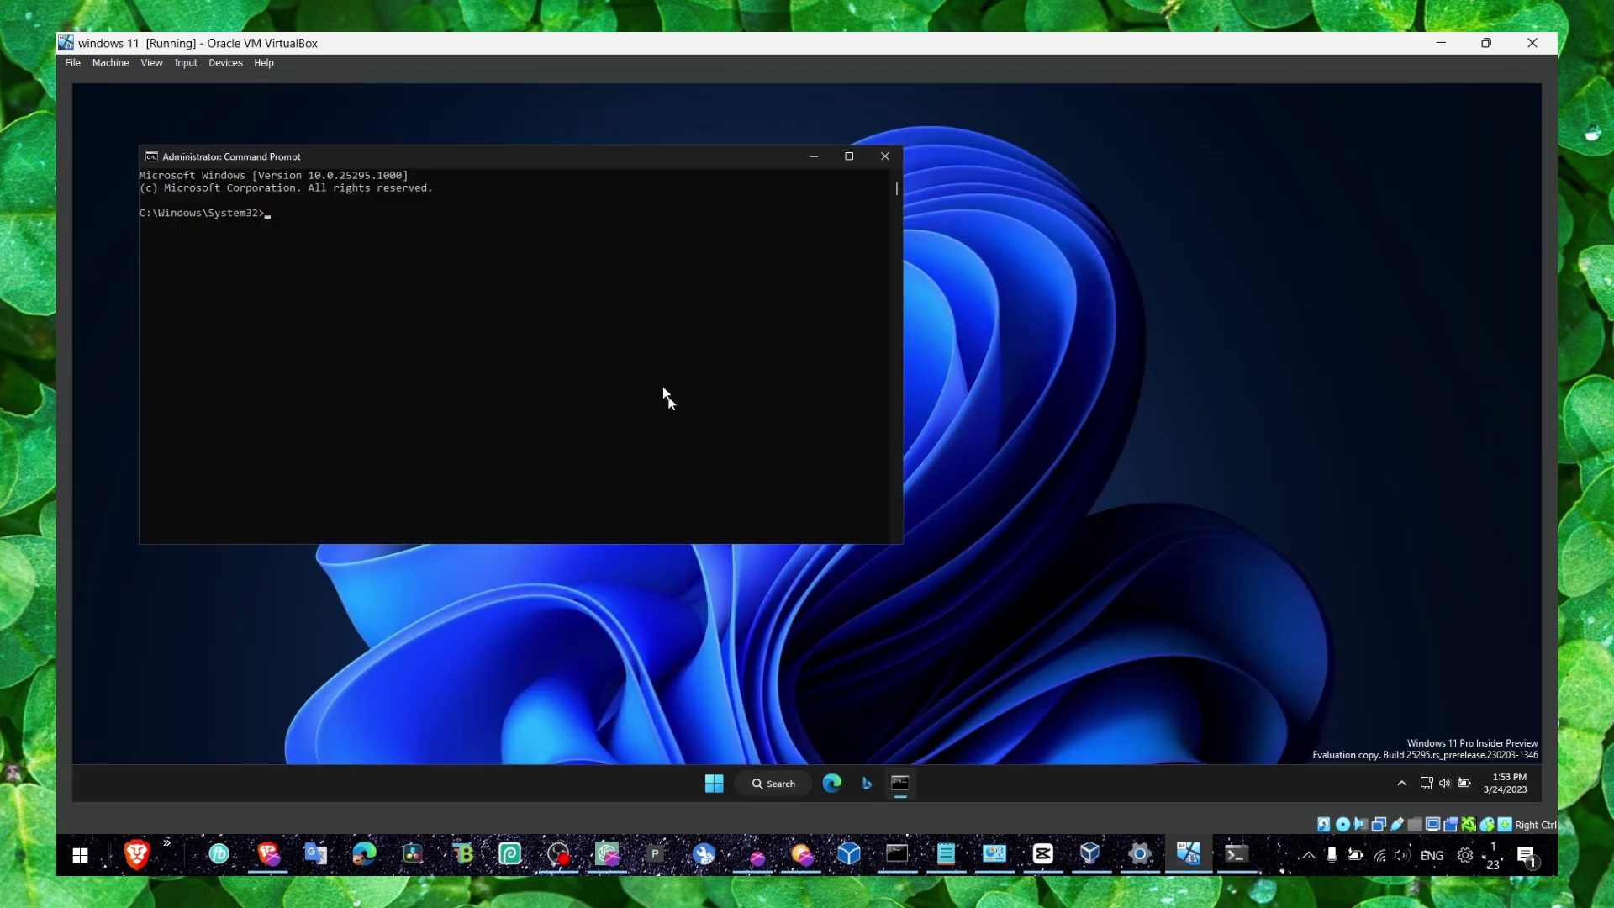
text(sfc /scannow)
key(Return)
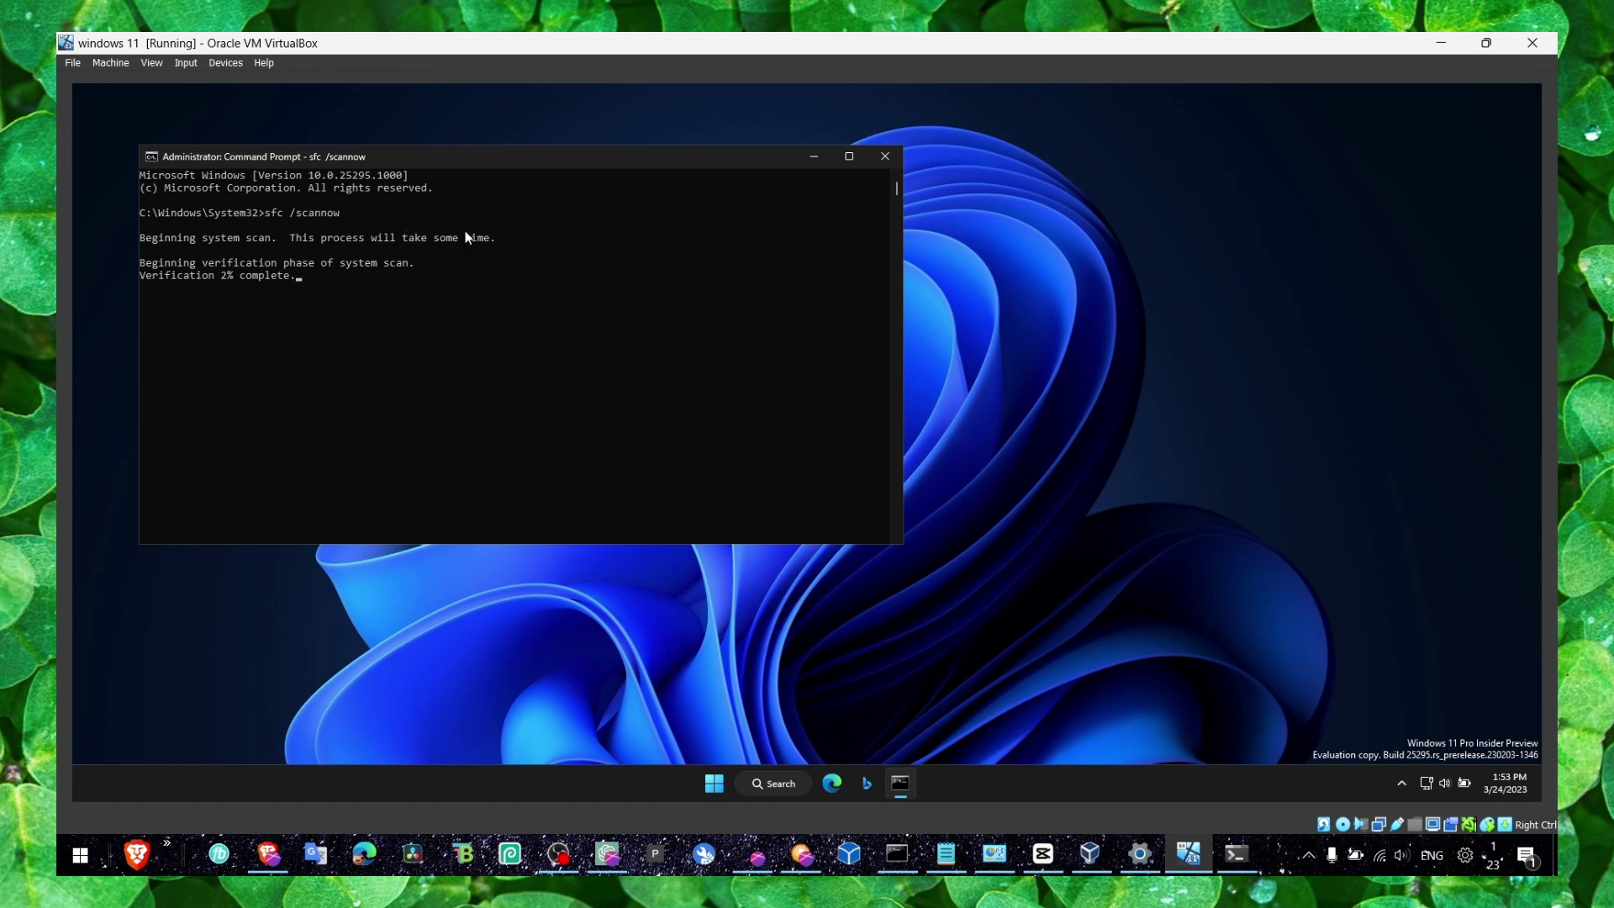
click(885, 157)
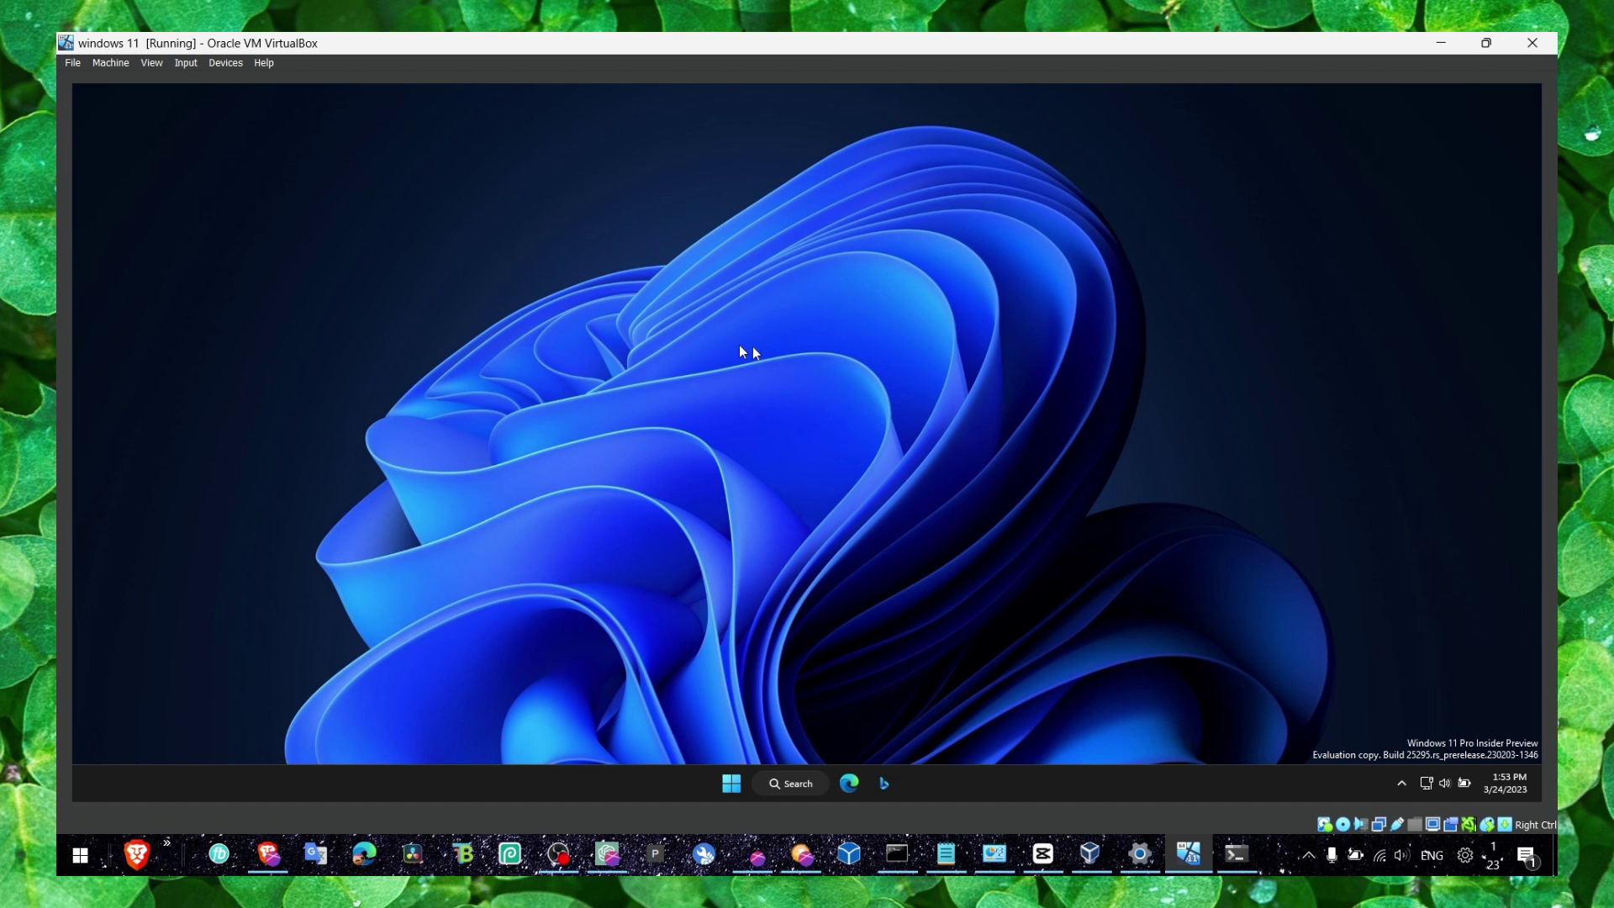
Step: Highlight 'Fifa 23' in the notes, then minimize Notepad and the VirtualBox window
click(947, 854)
click(830, 311)
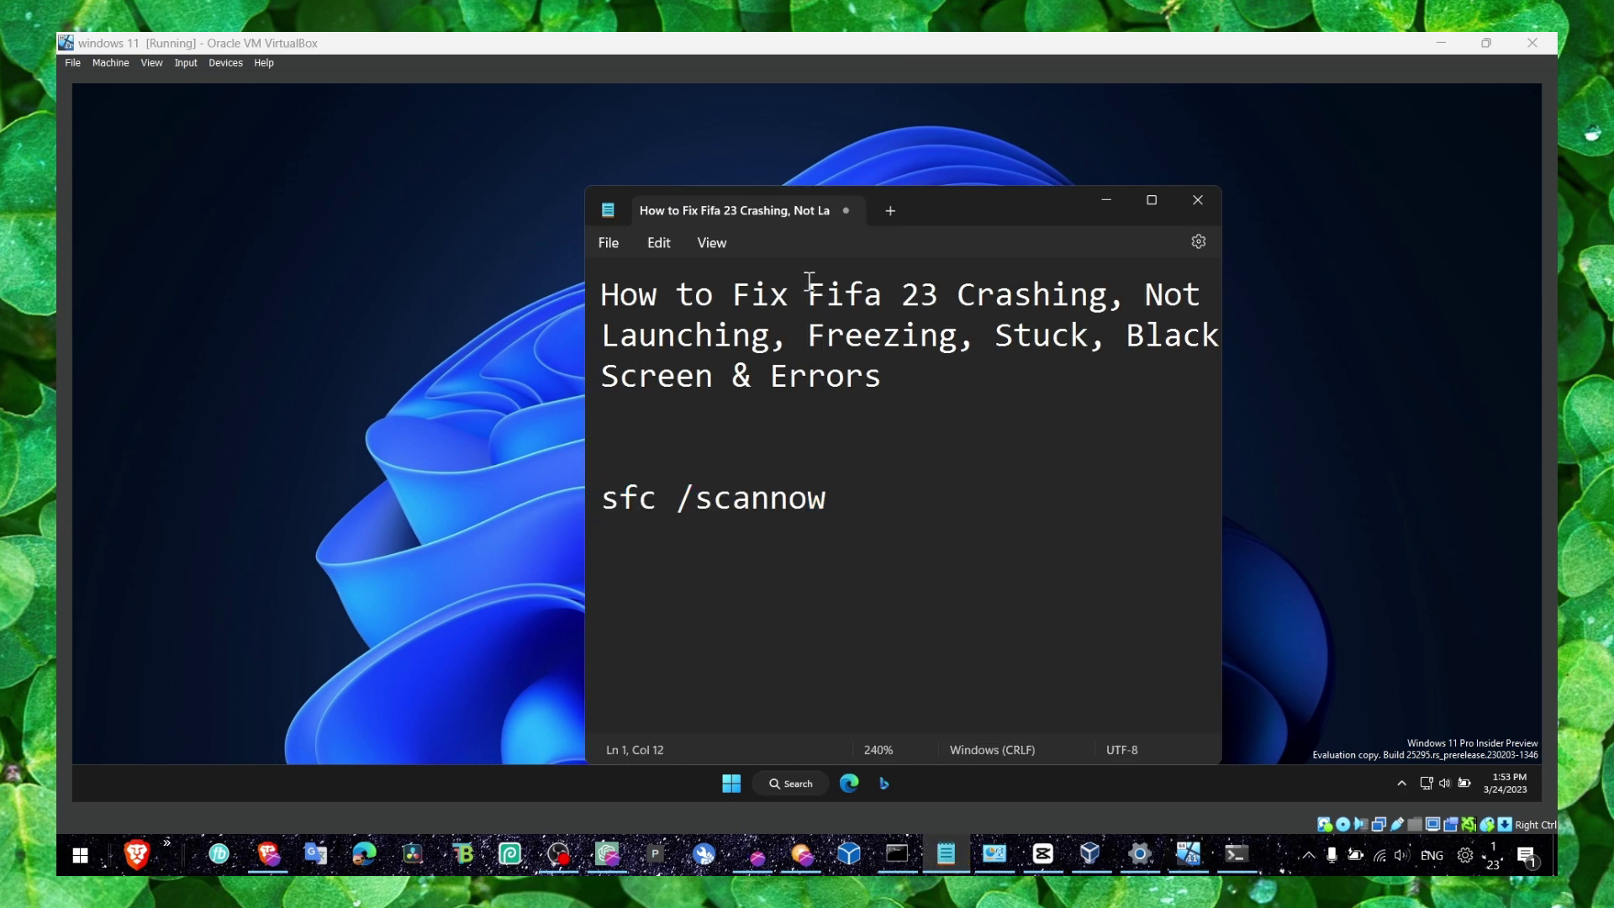
drag(807, 300, 948, 301)
click(1106, 199)
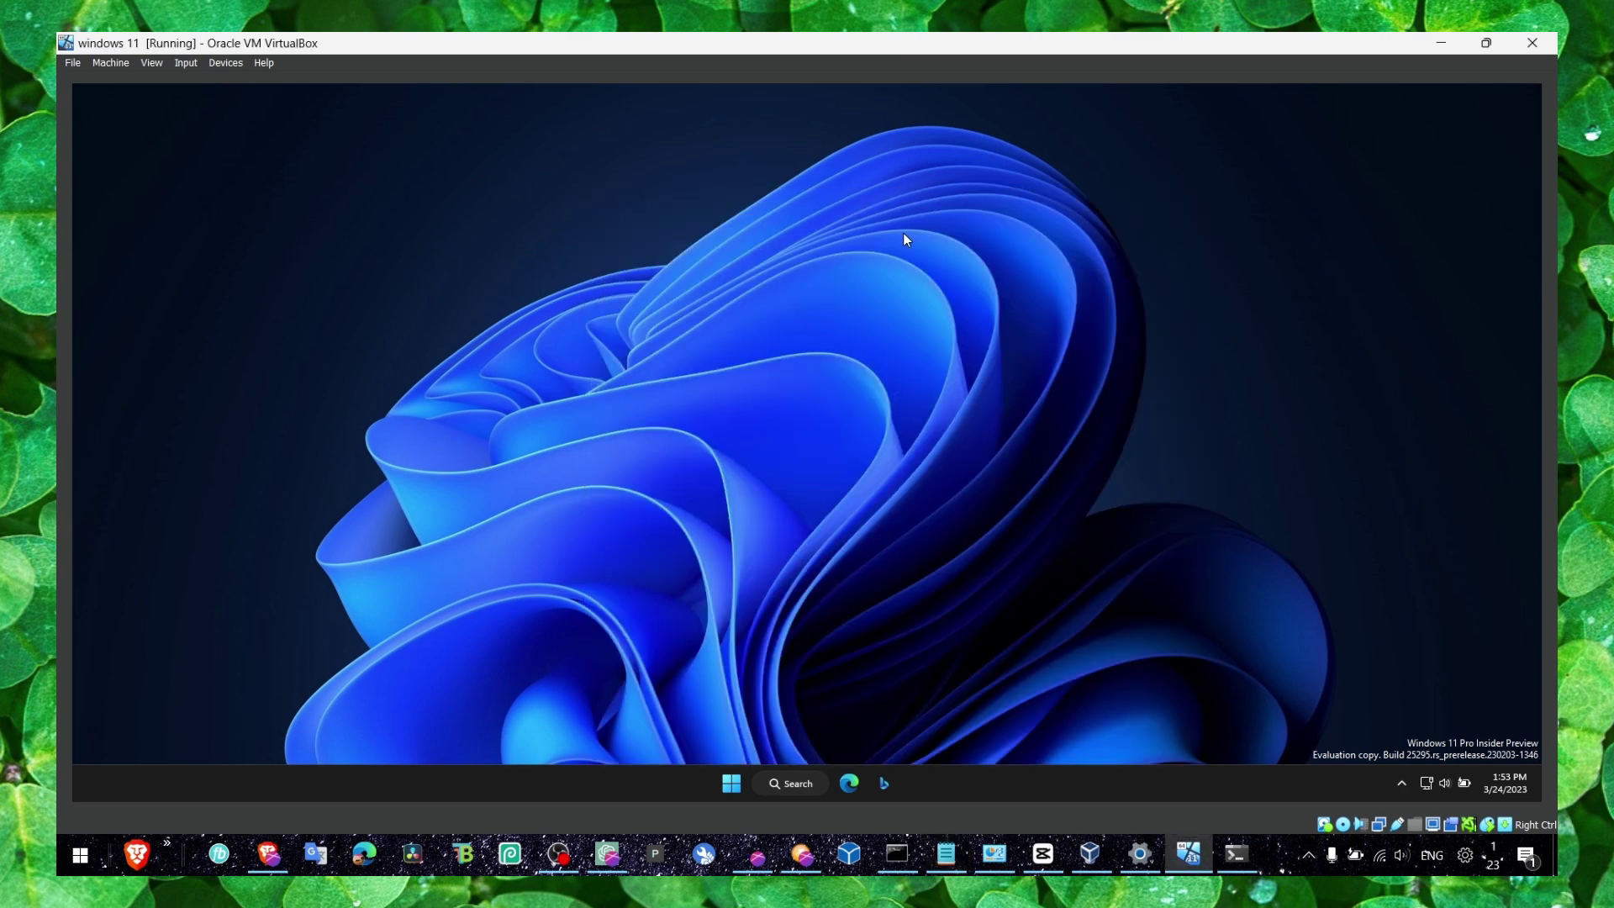
click(1441, 42)
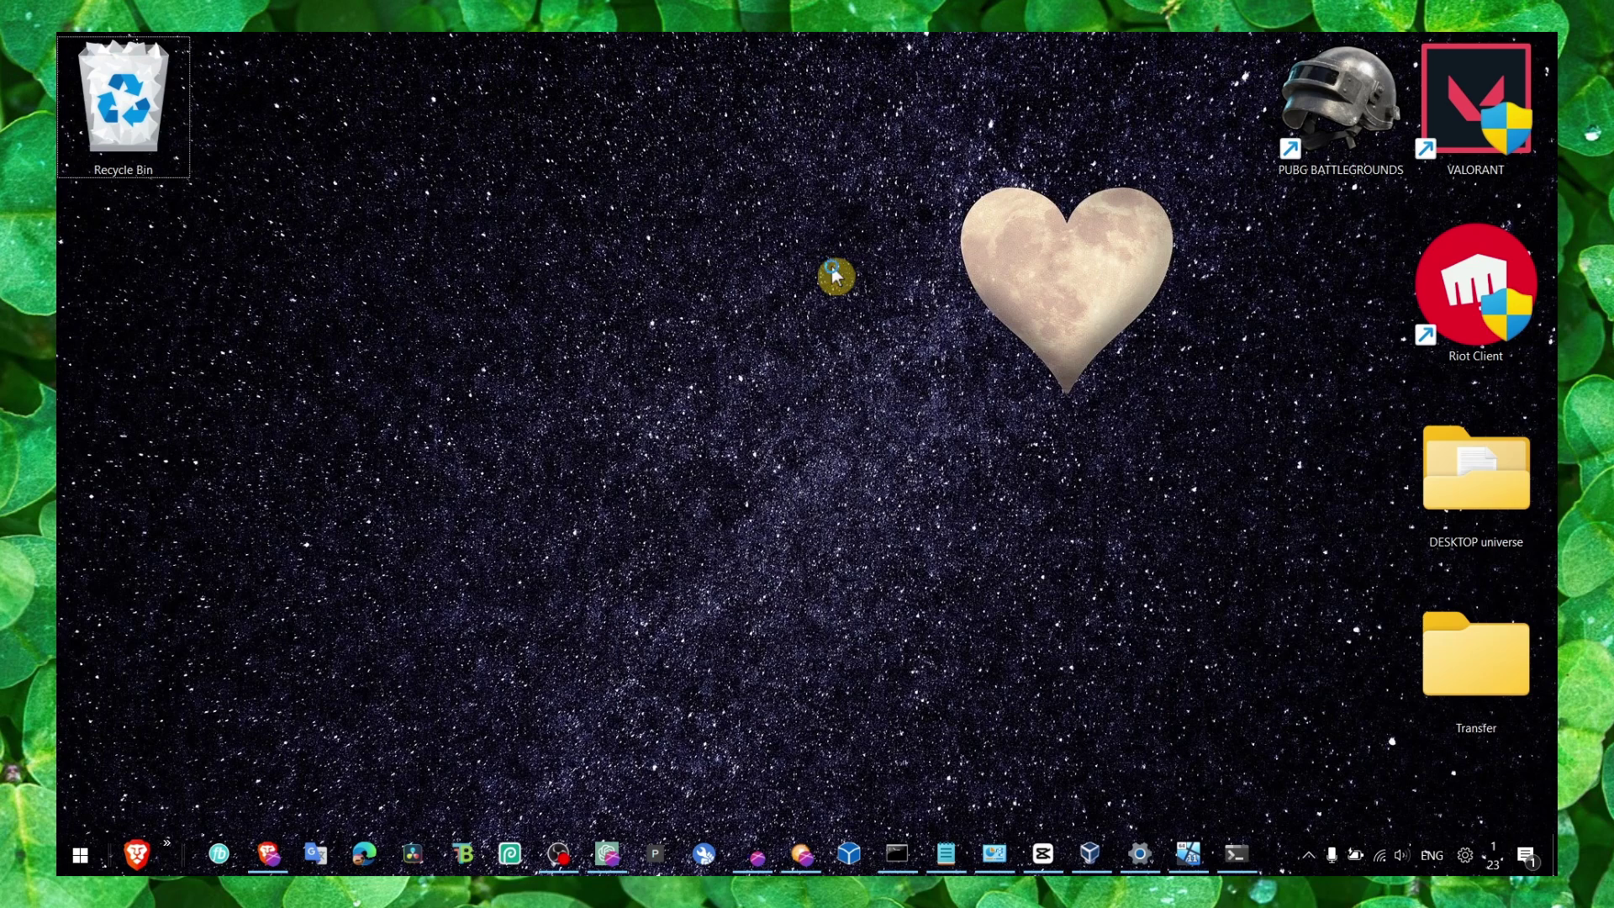
Step: In Device Manager, view driver actions for the NVIDIA GeForce RTX 3050 Laptop GPU under Display adapters, then close it
key(super)
text(device Manager)
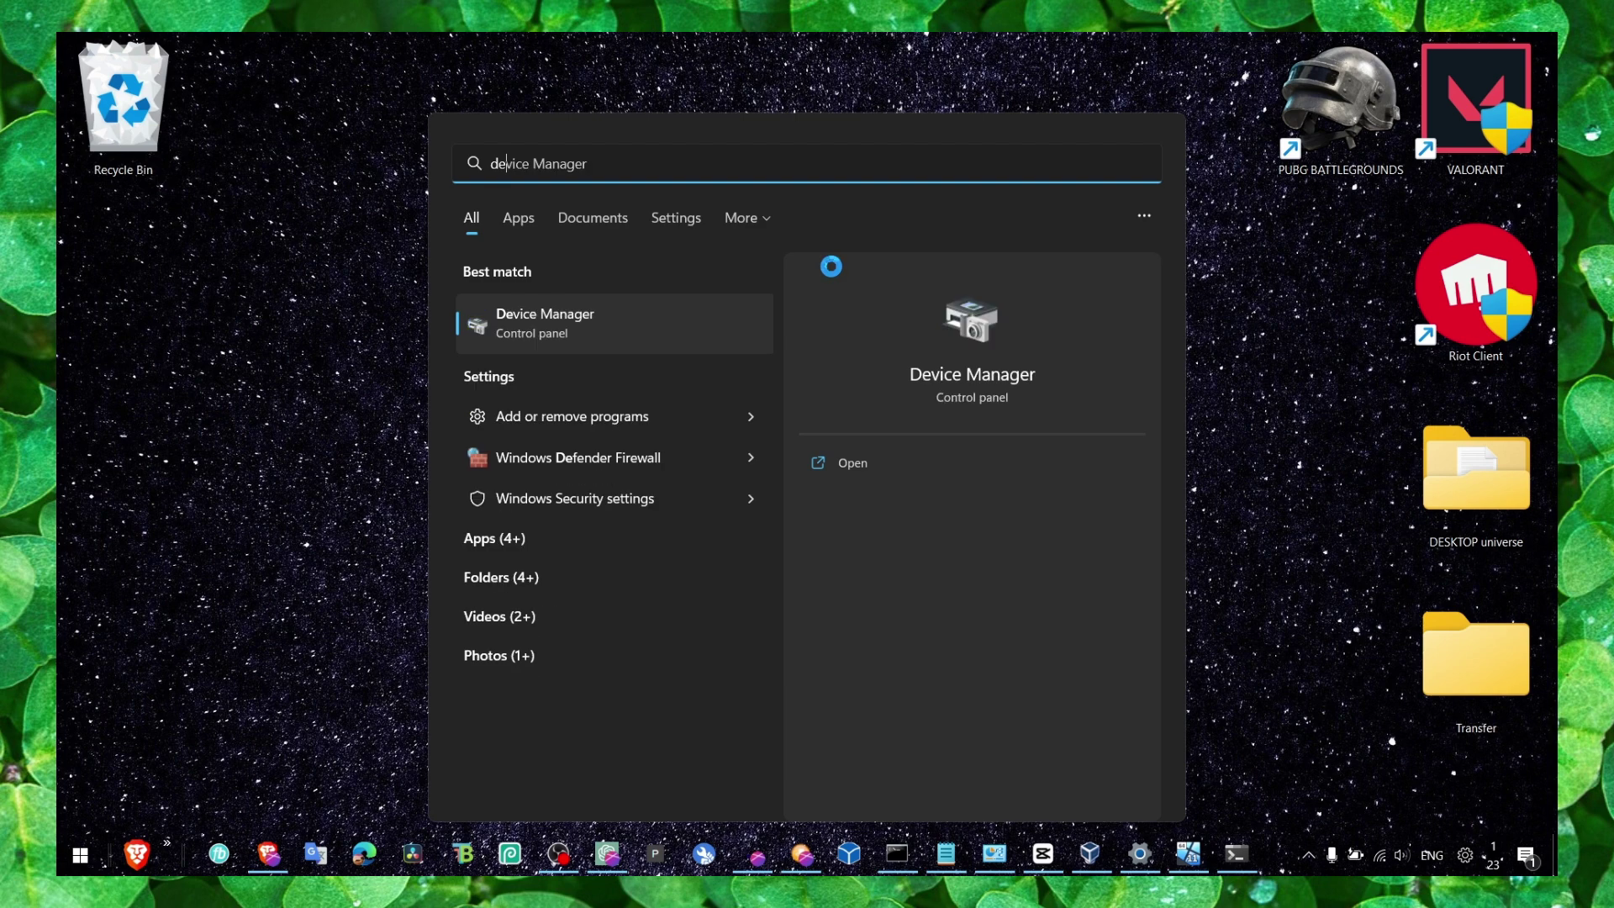
click(618, 323)
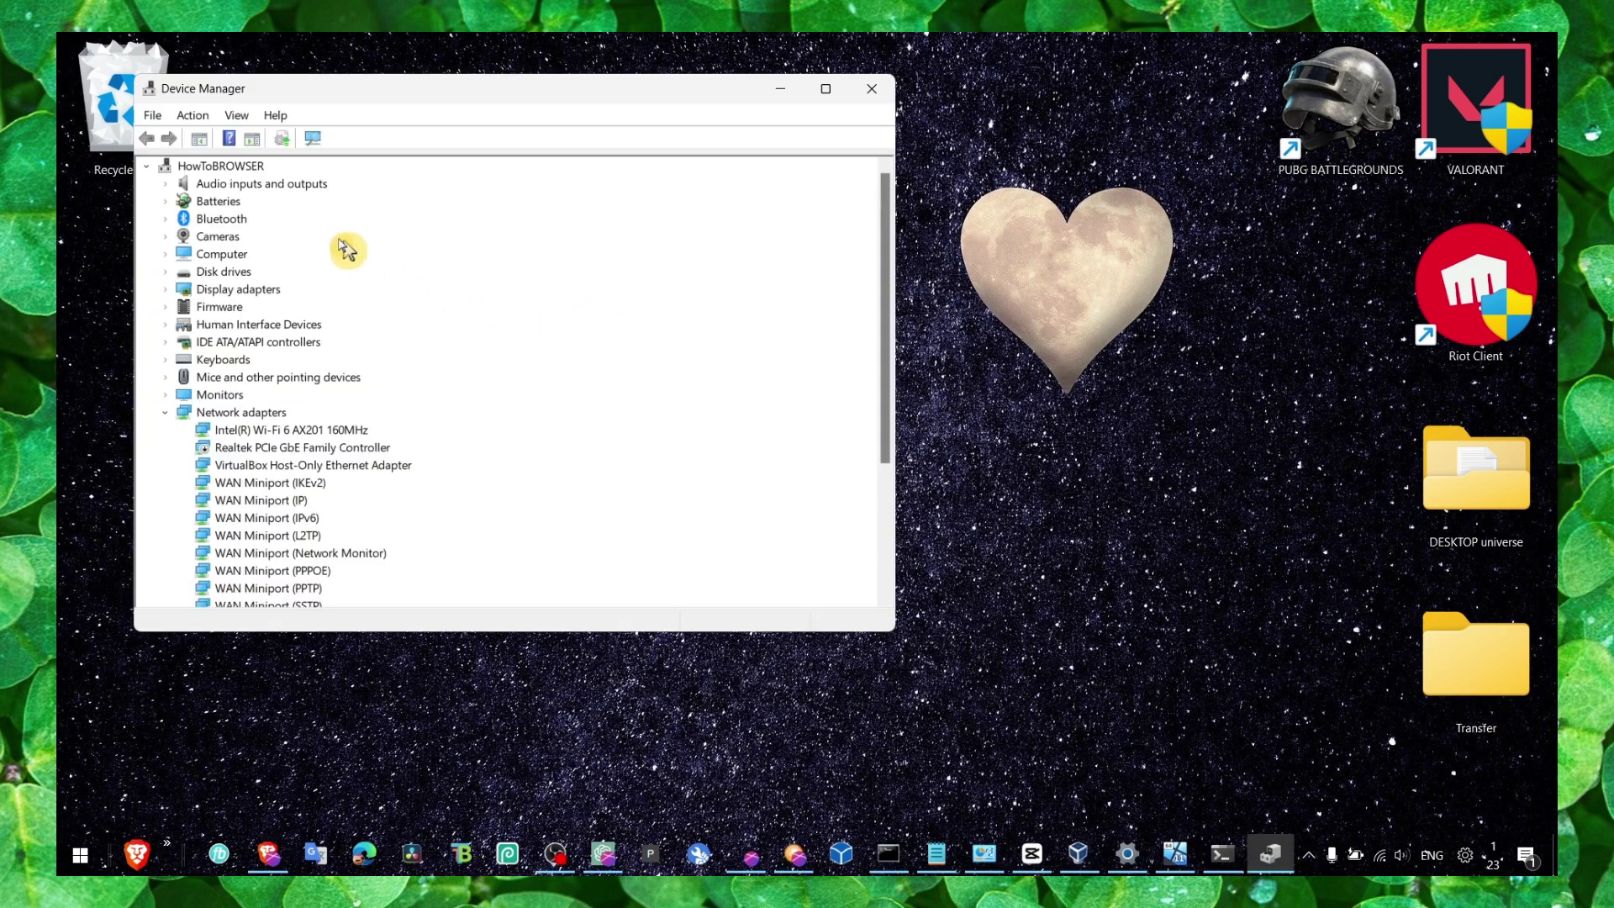
scroll(278, 334, down, 1)
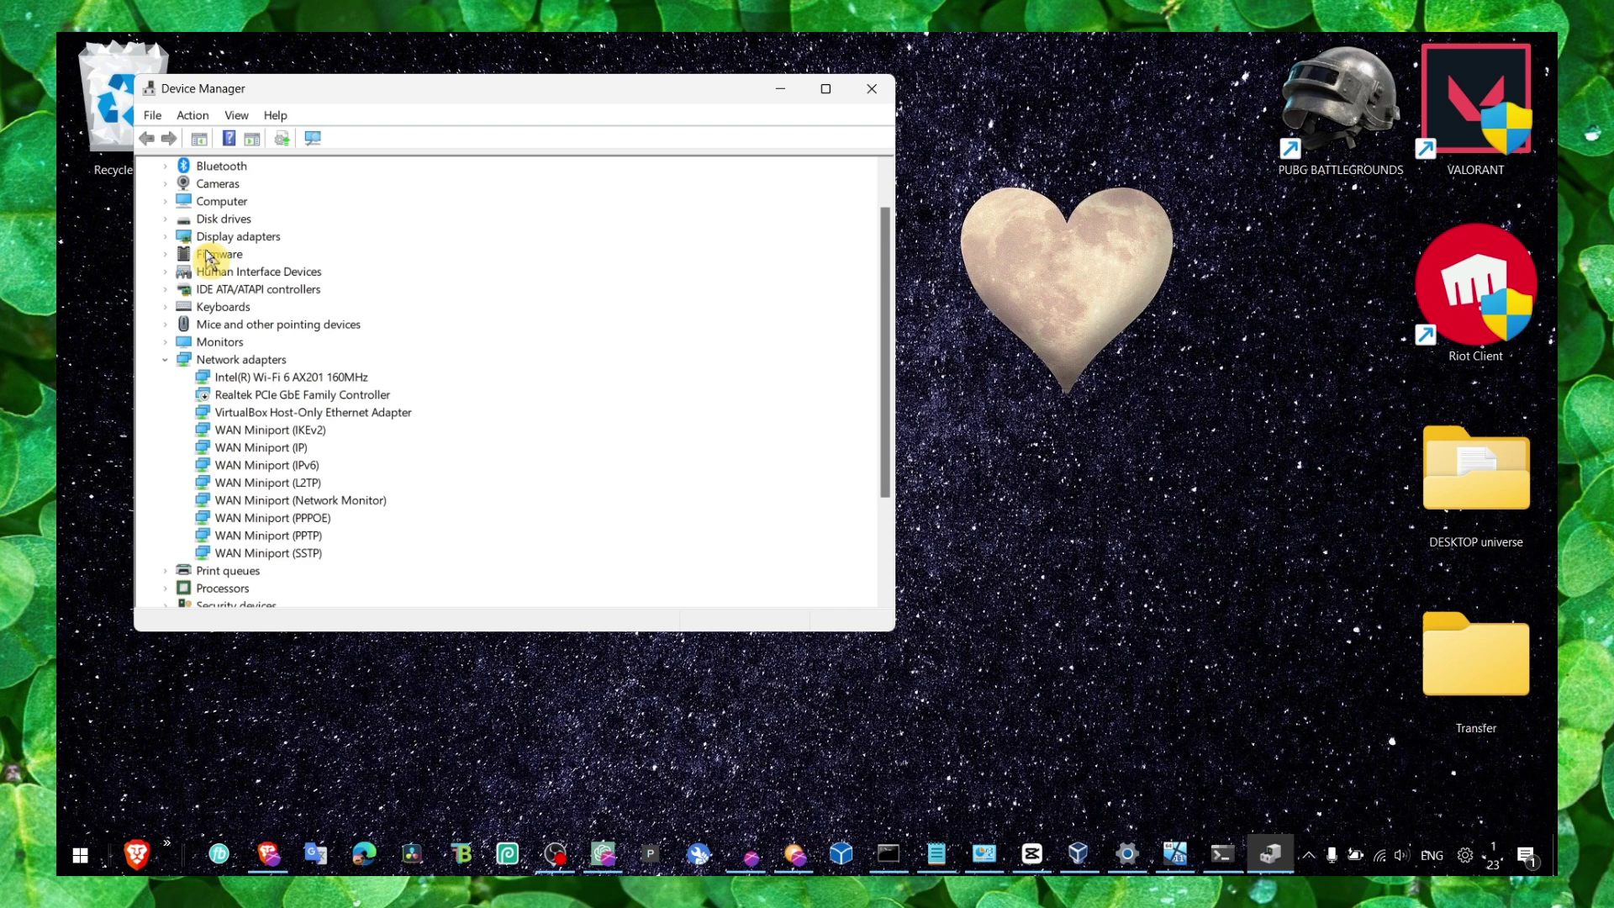
double_click(234, 238)
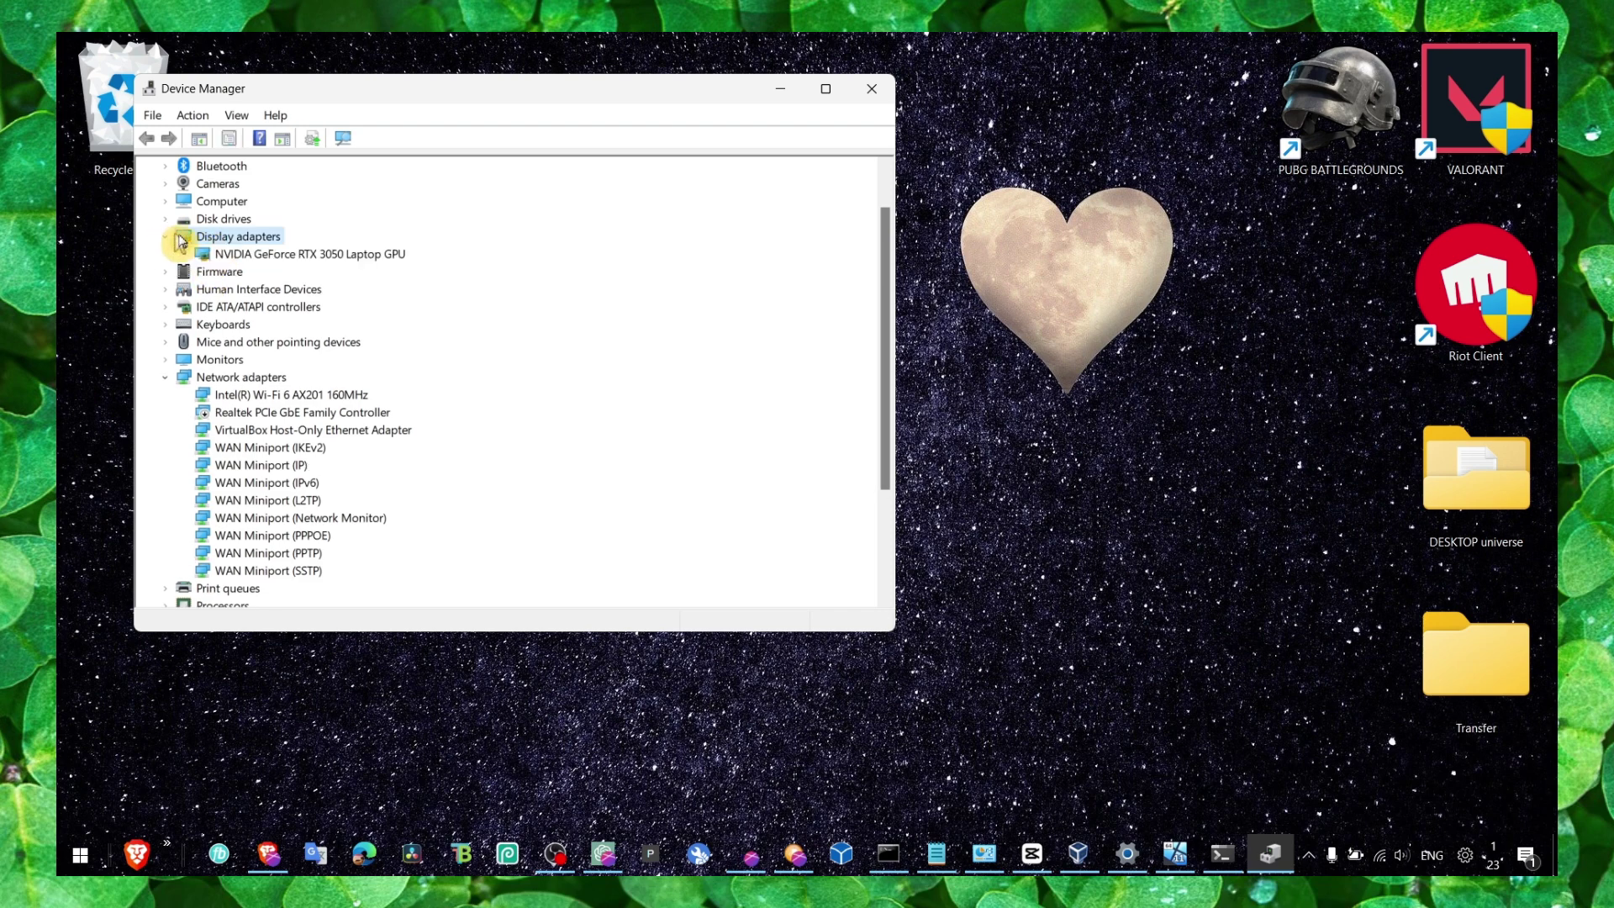
right_click(288, 253)
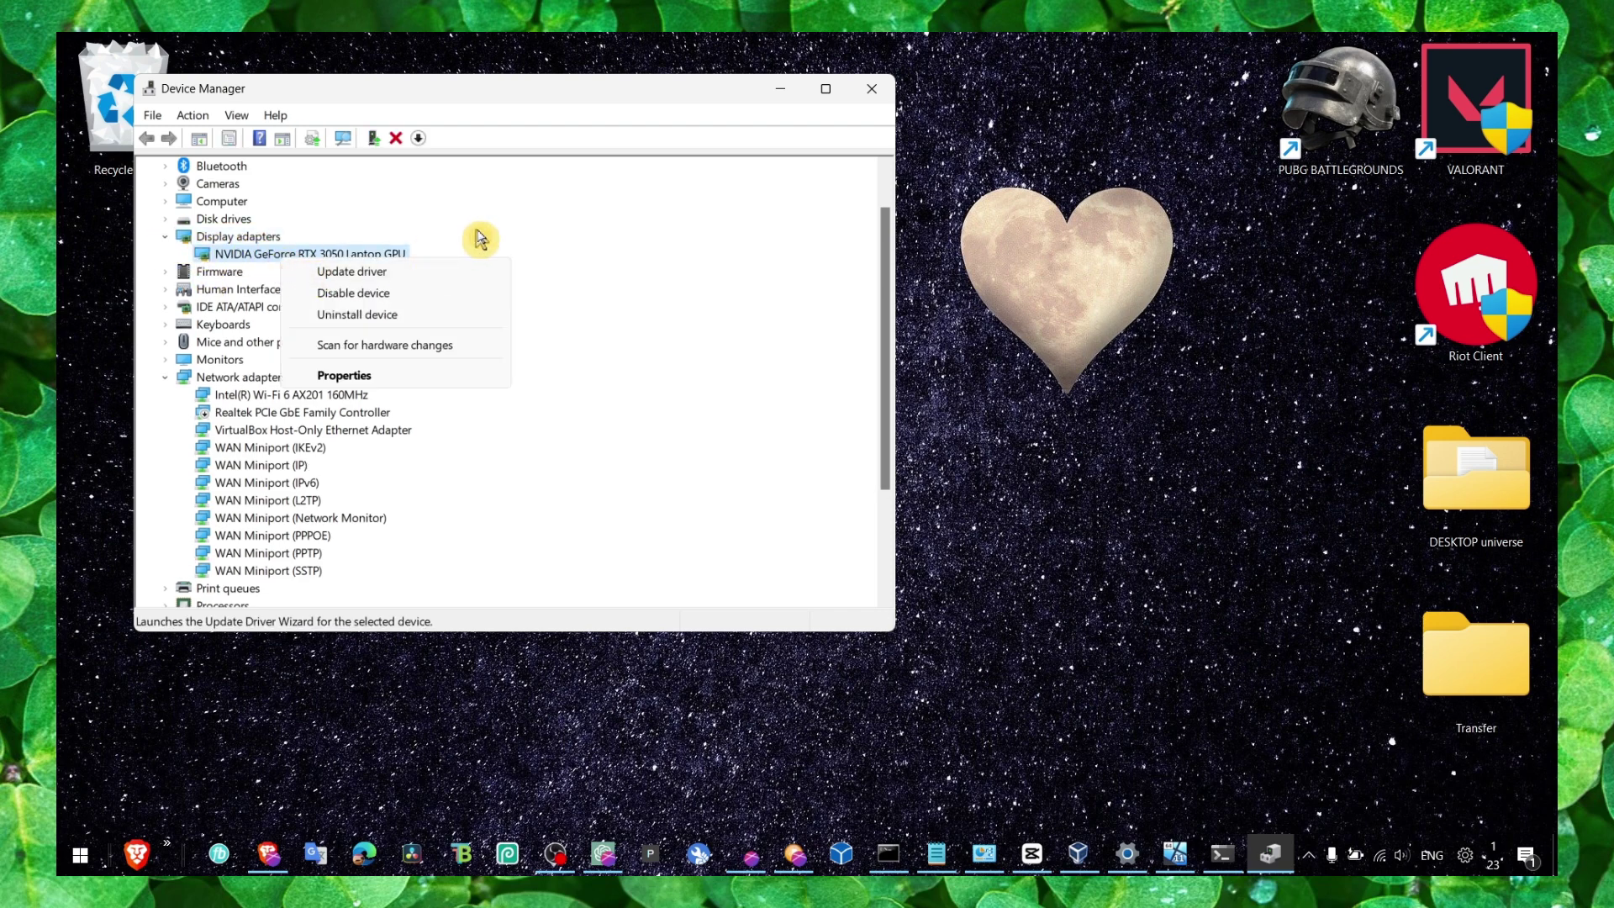
key(Escape)
click(870, 88)
Step: In Windows Update's optional driver updates, tick Lenovo - System - 2.0.5.13, then close Settings
key(super)
text(w)
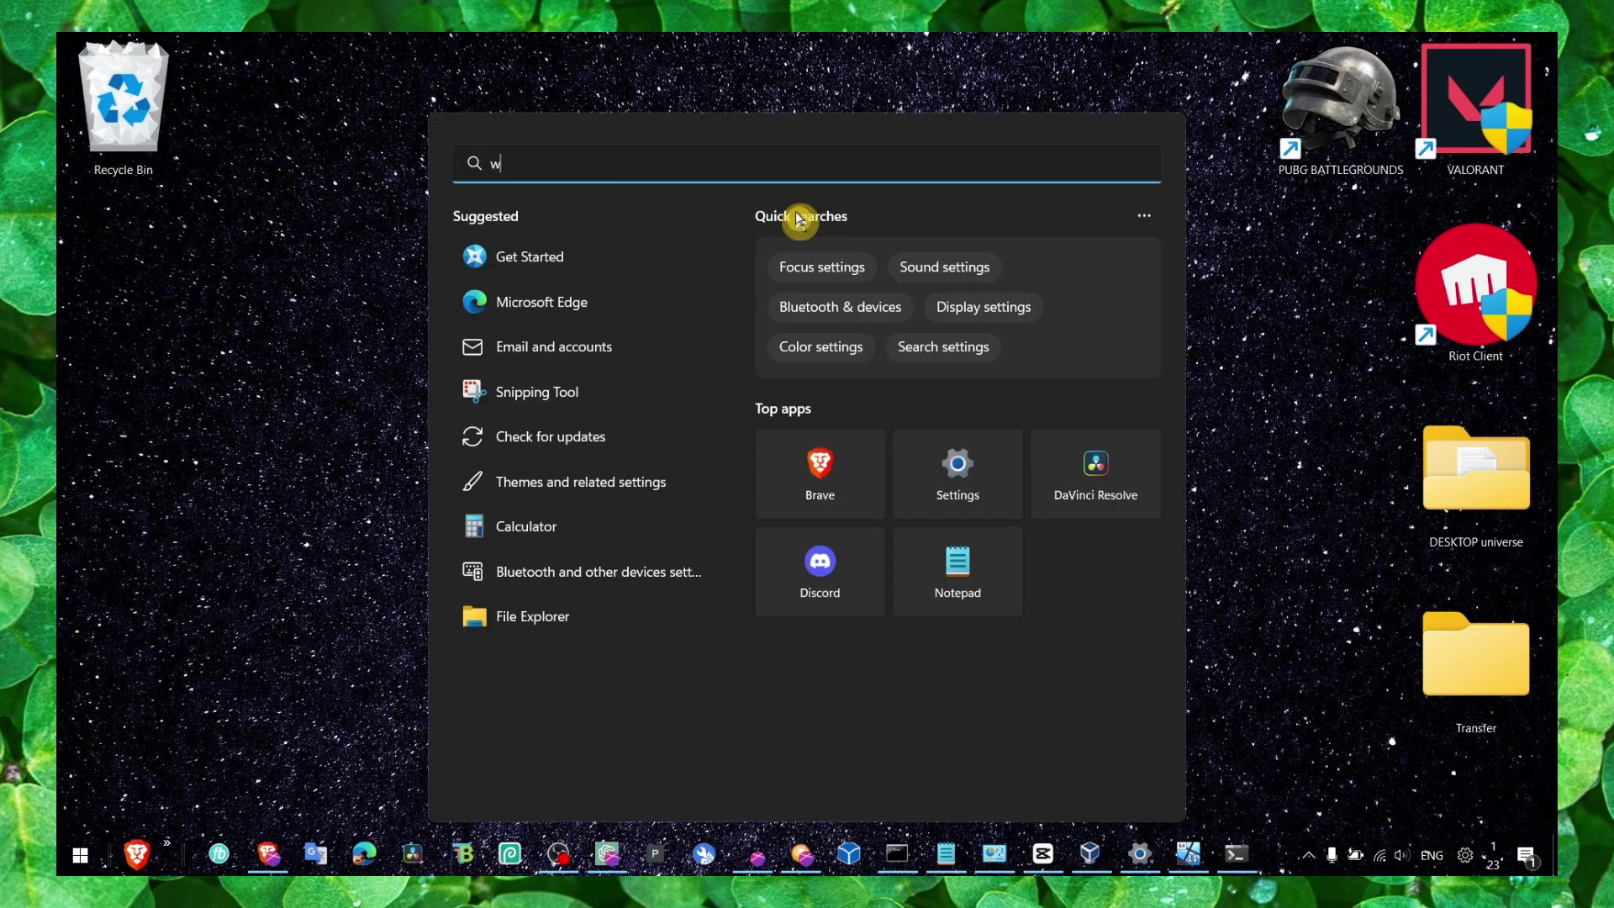
text(indows update settings)
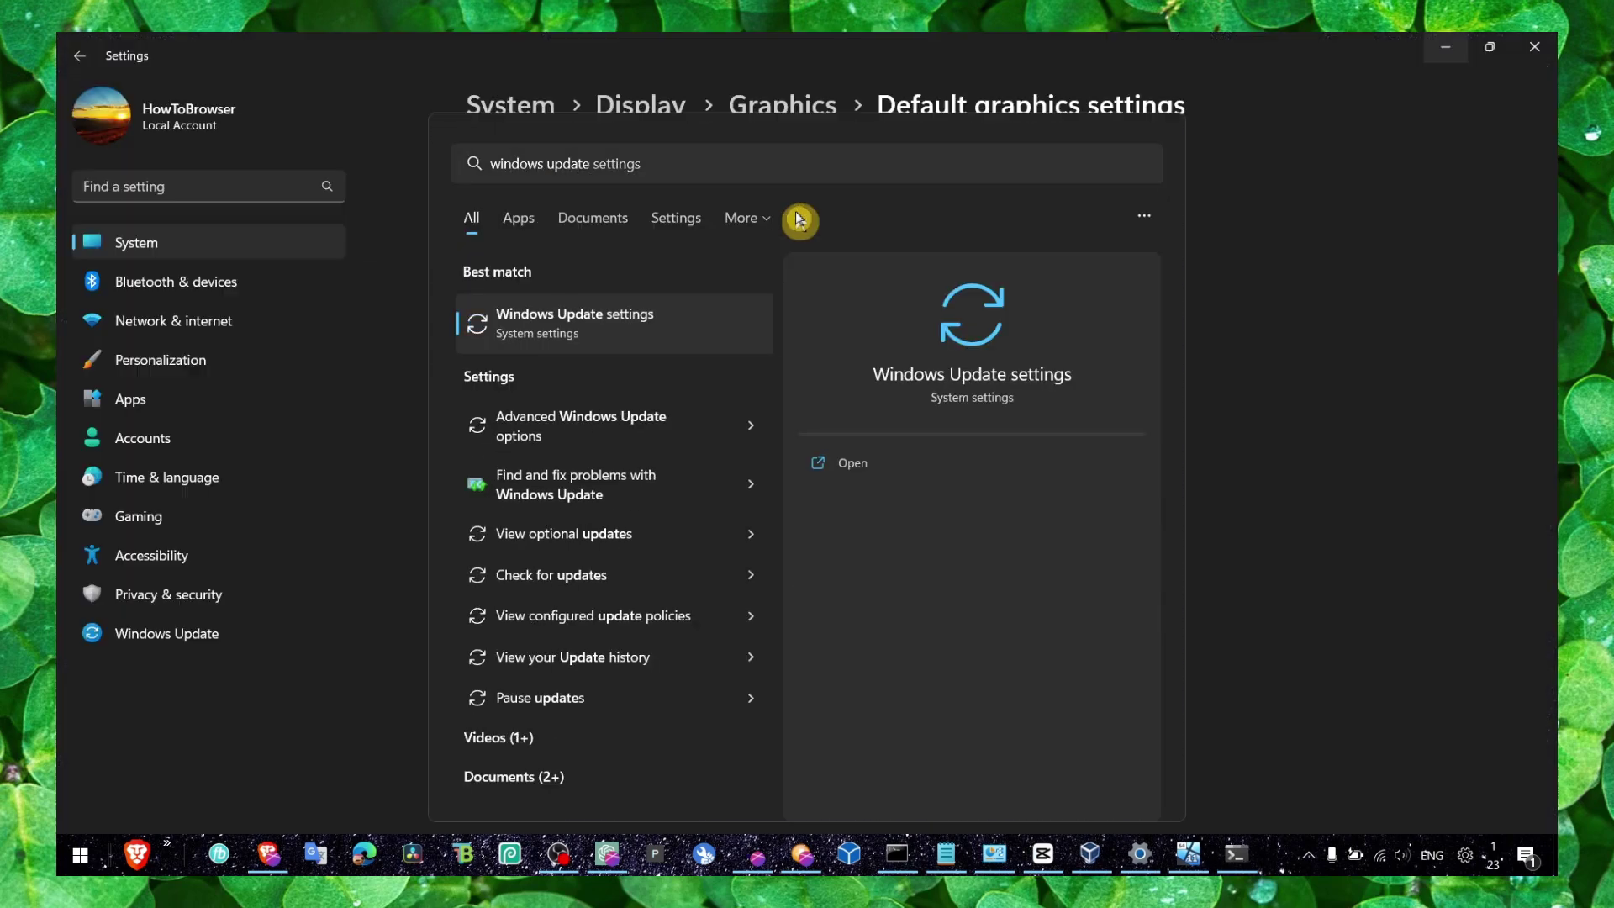
key(Return)
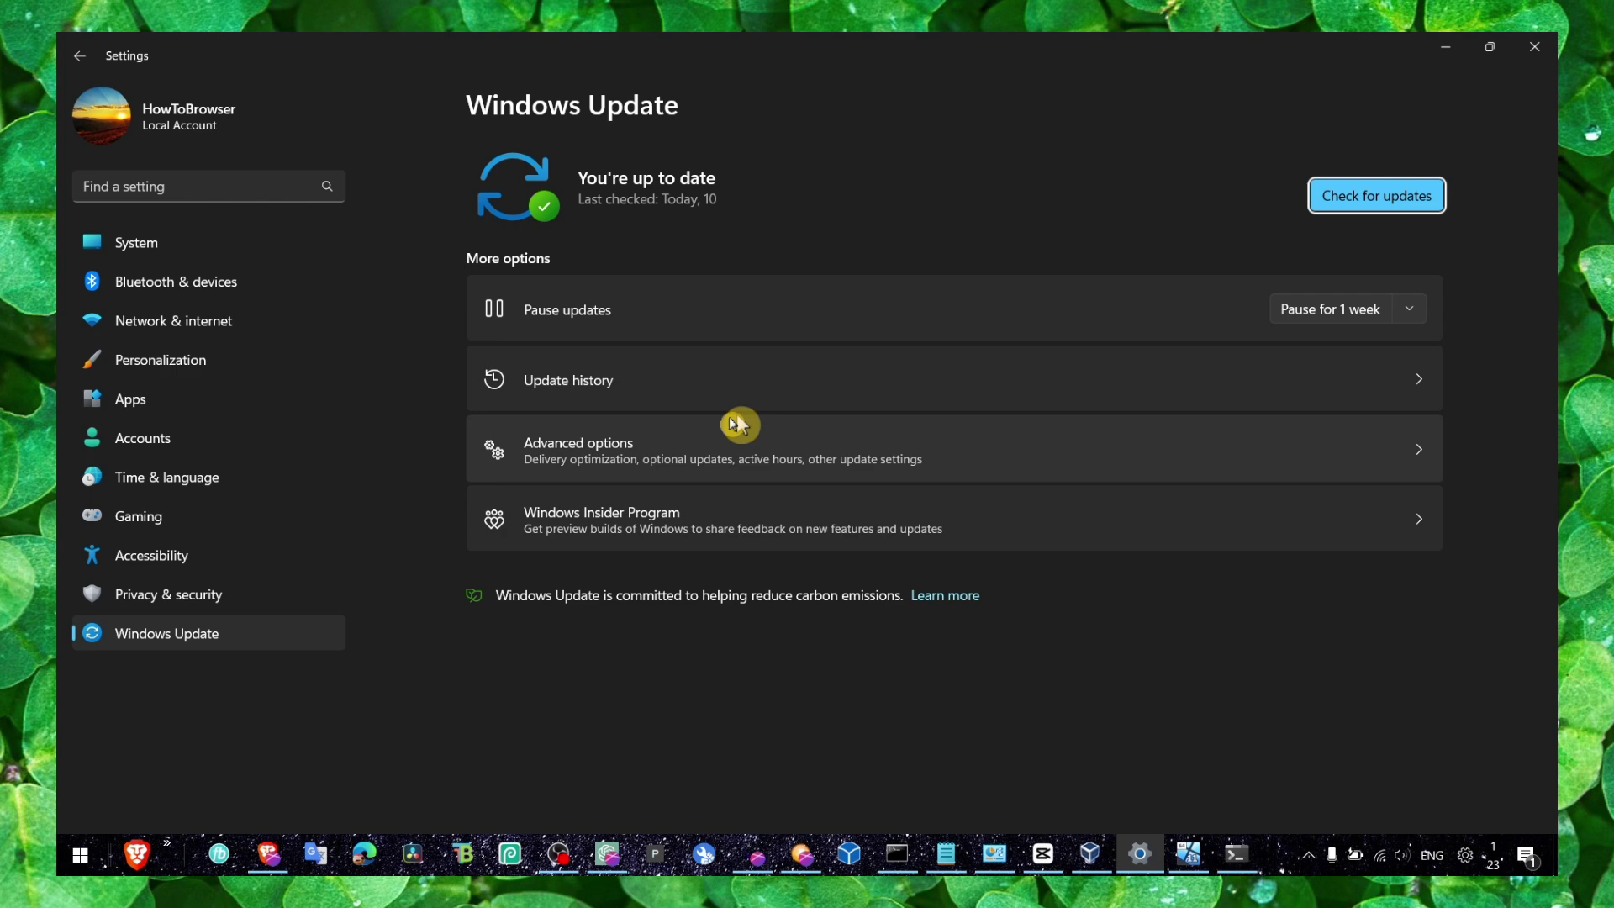
click(689, 459)
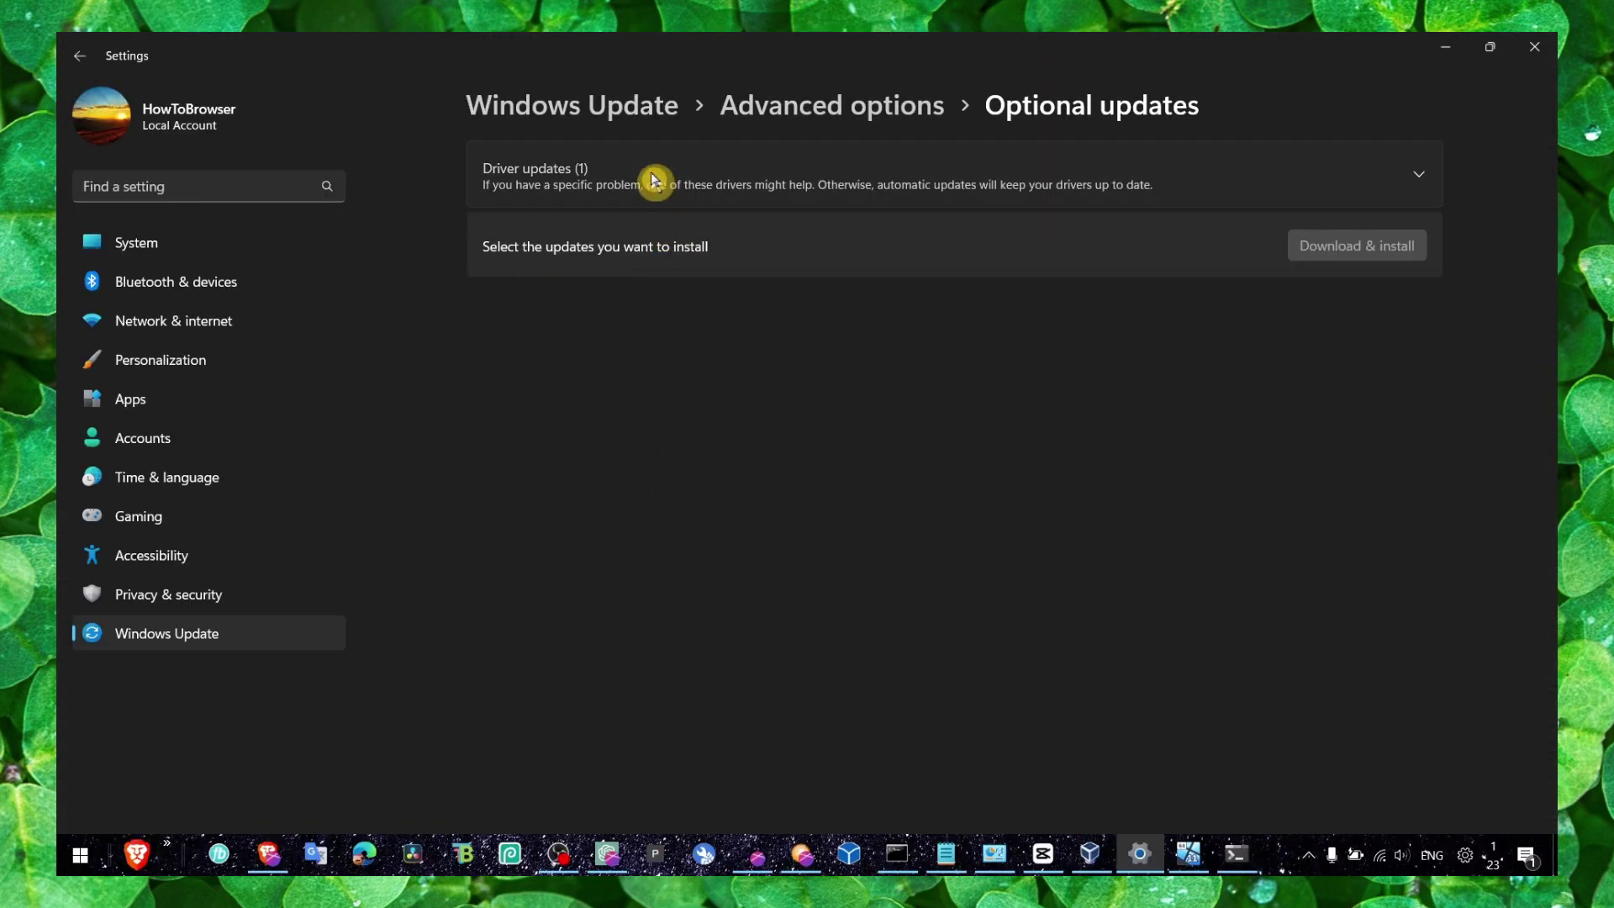
click(660, 184)
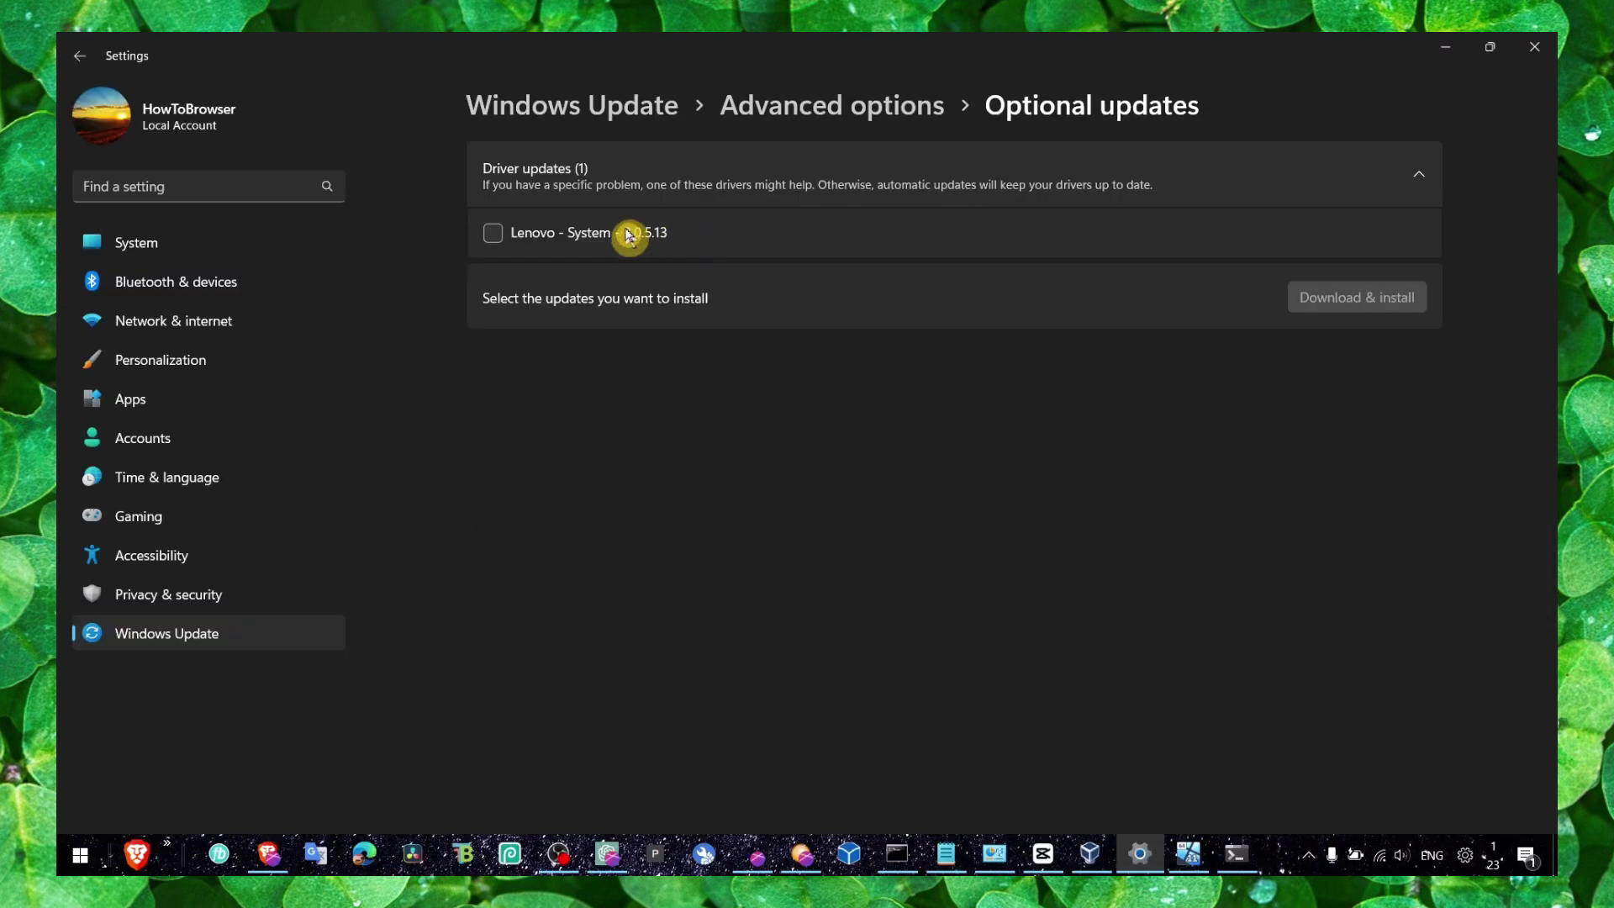
click(628, 234)
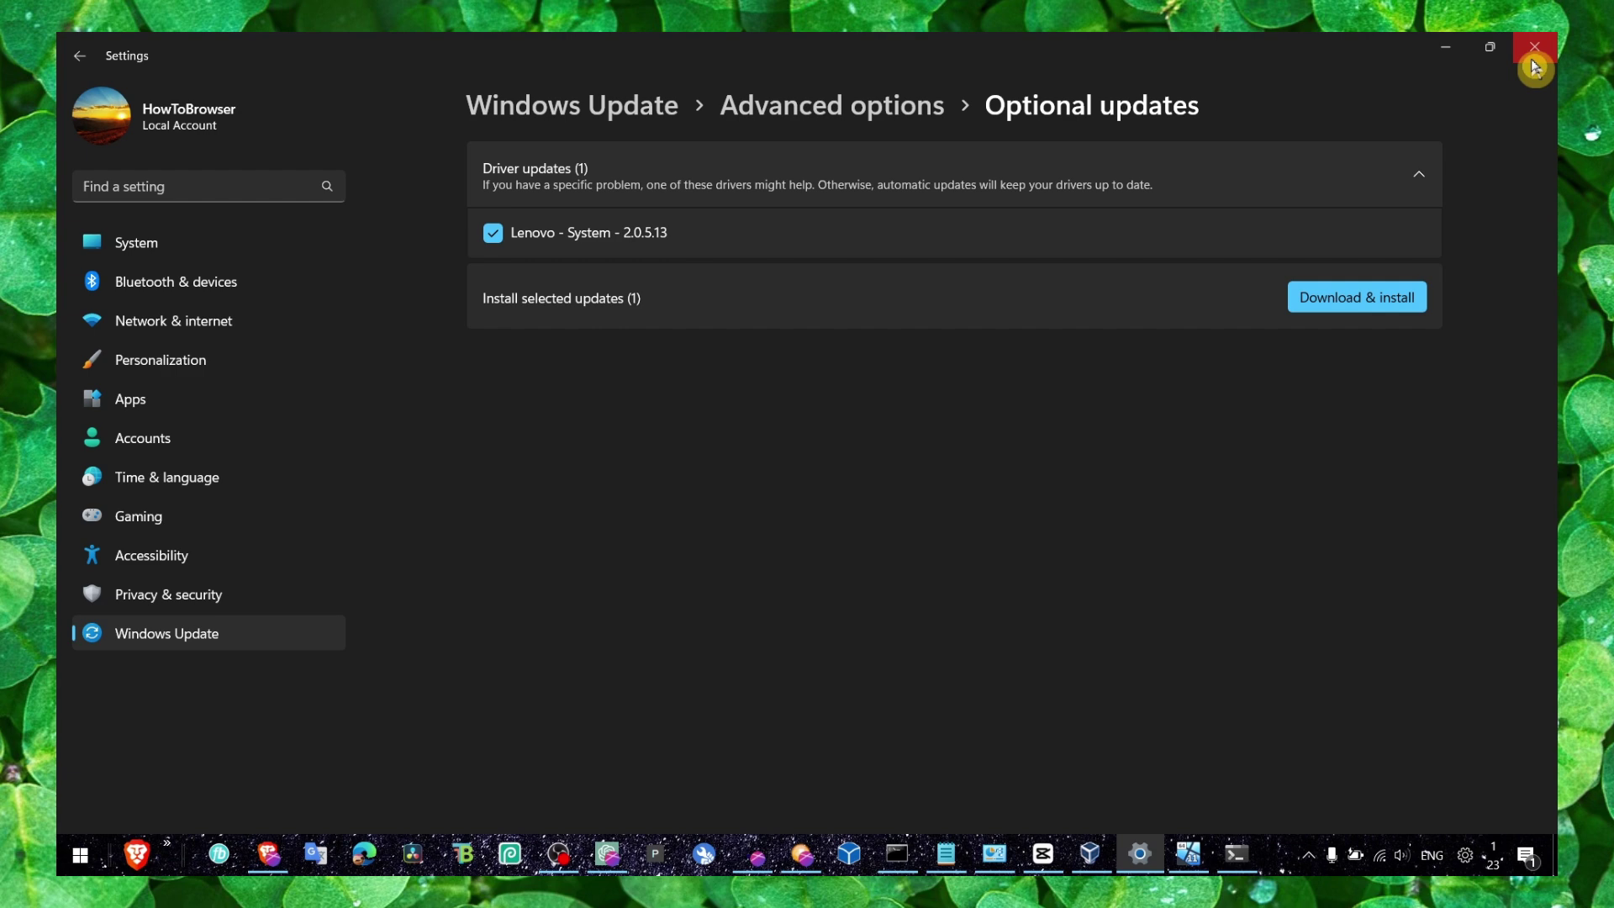
click(1541, 50)
Step: Check on the running Windows 11 VM, then switch to the browser's AMD driver page
click(1185, 854)
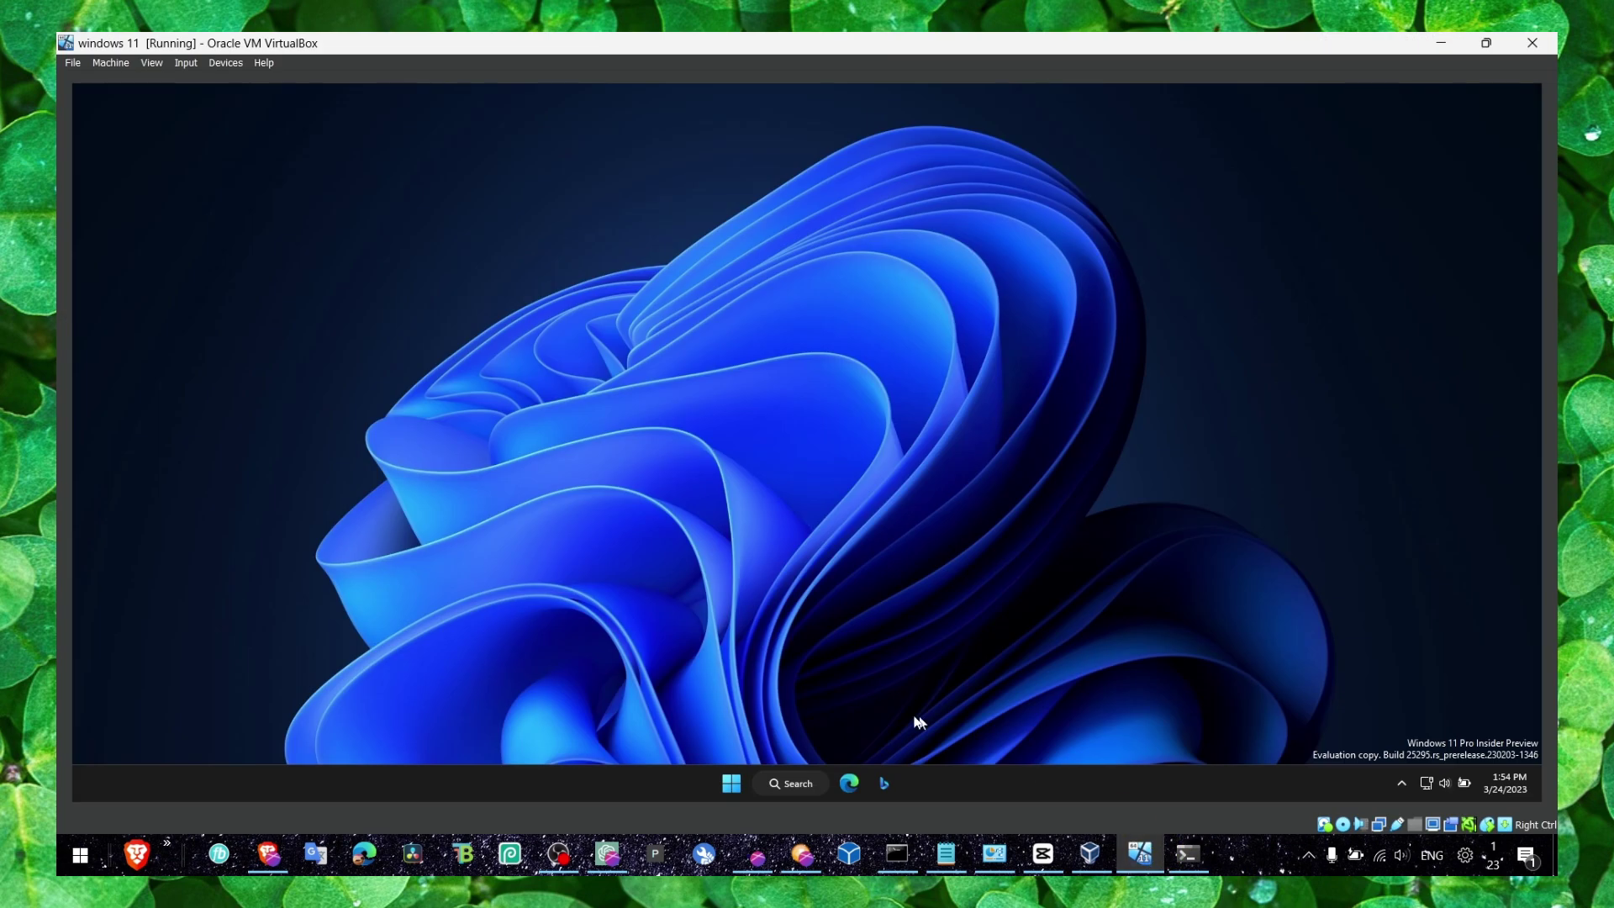
click(854, 783)
click(1270, 862)
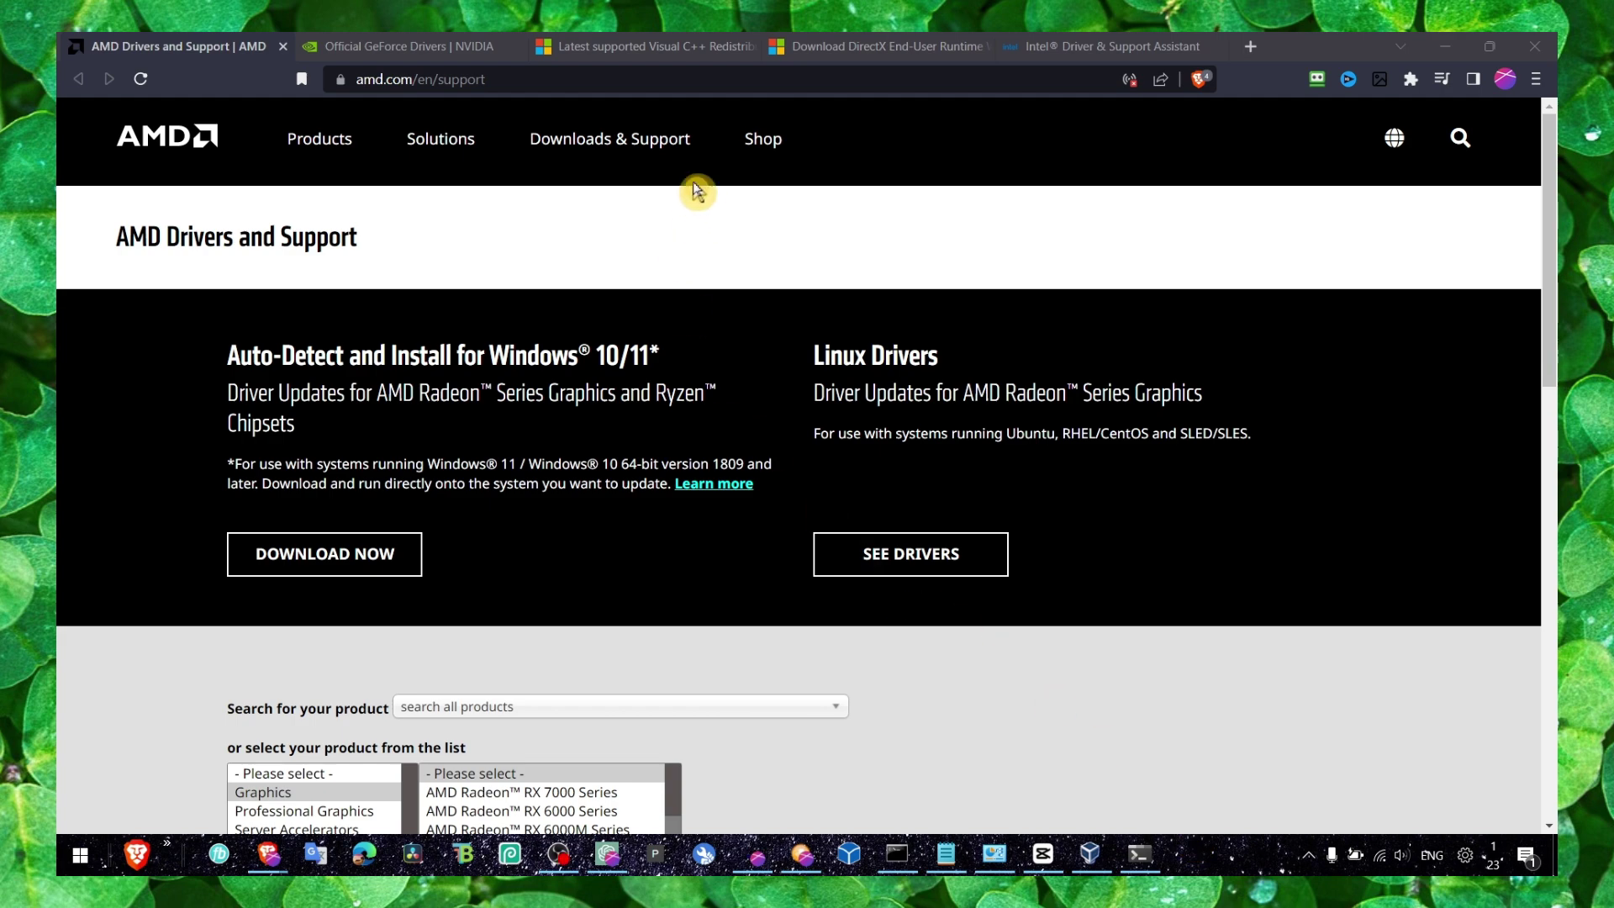
Step: Download and save the x64 vc_redist Visual C++ Redistributable
click(644, 47)
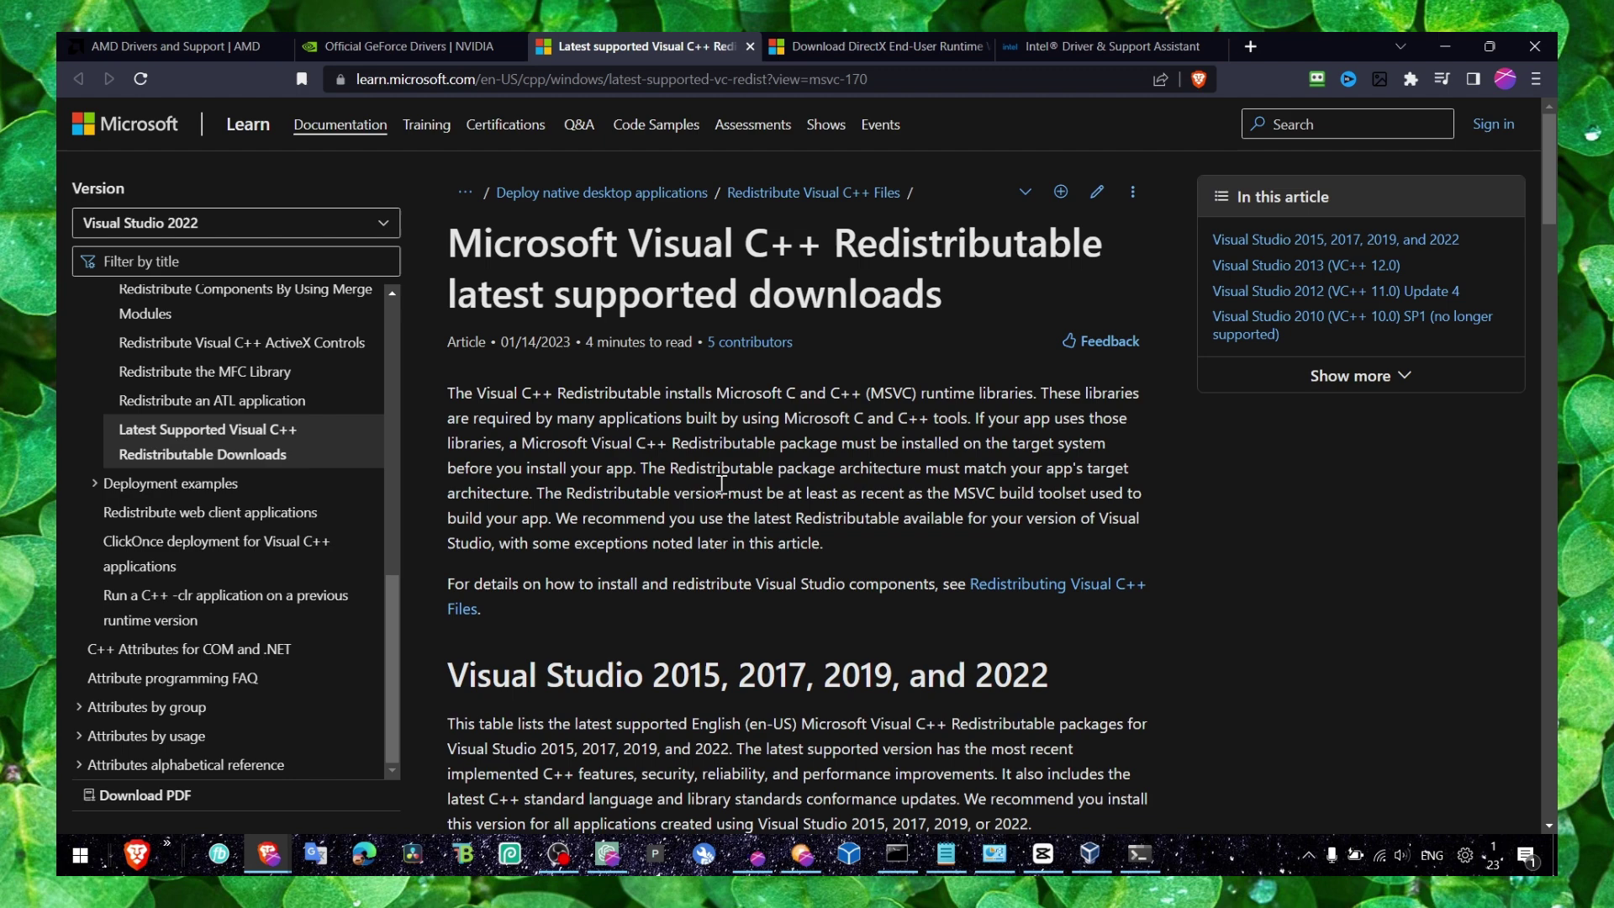
scroll(664, 548, down, 5)
click(700, 610)
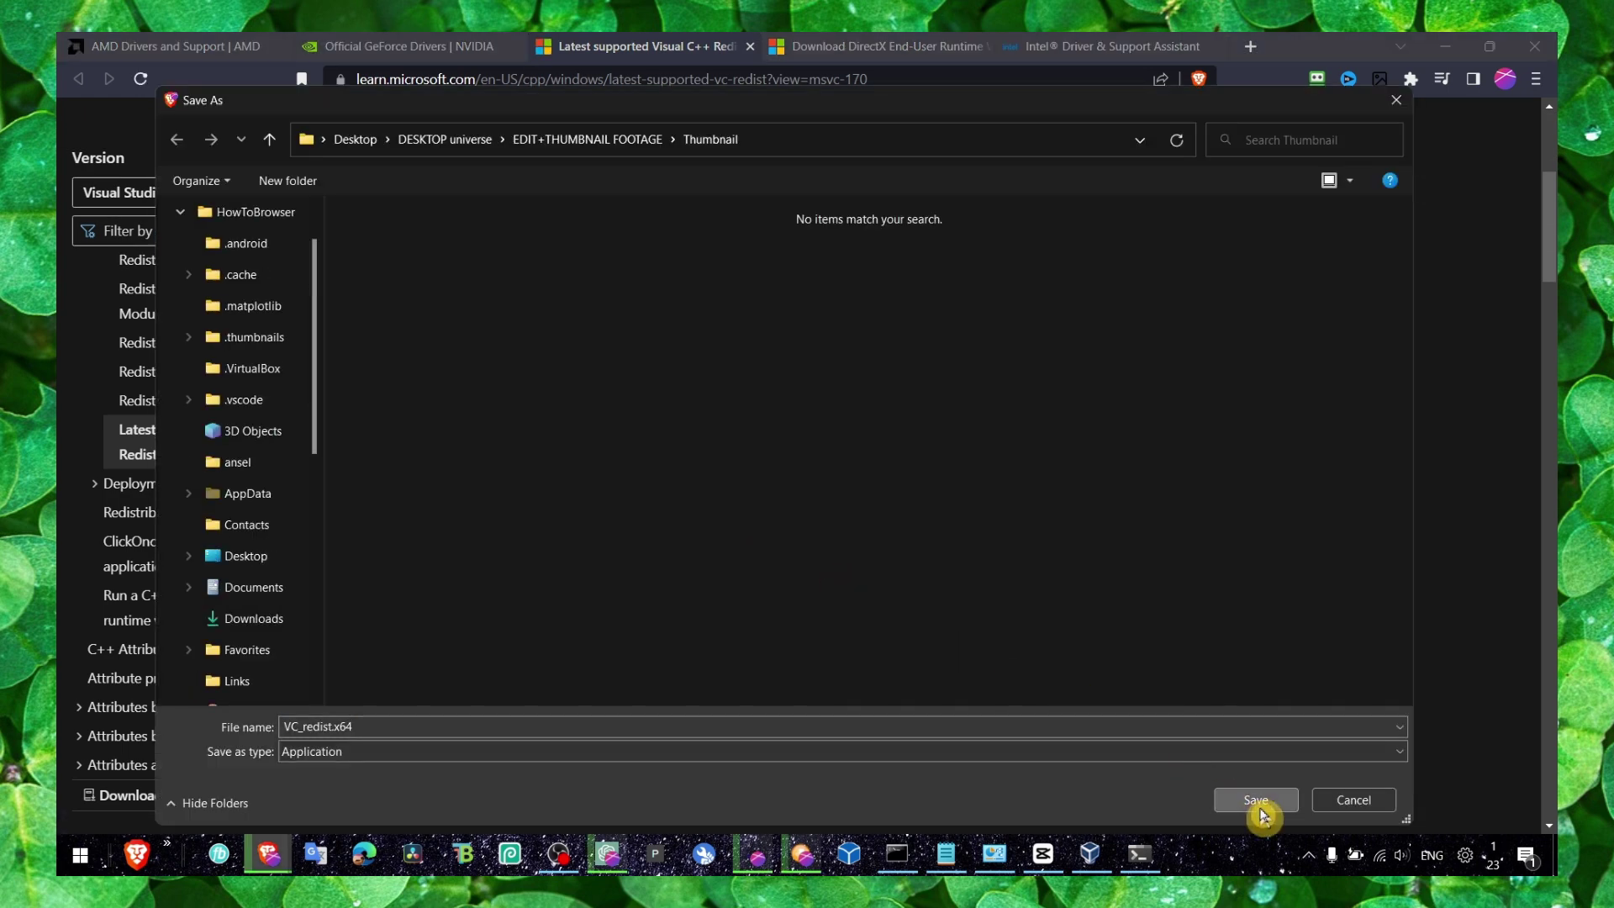
click(1254, 800)
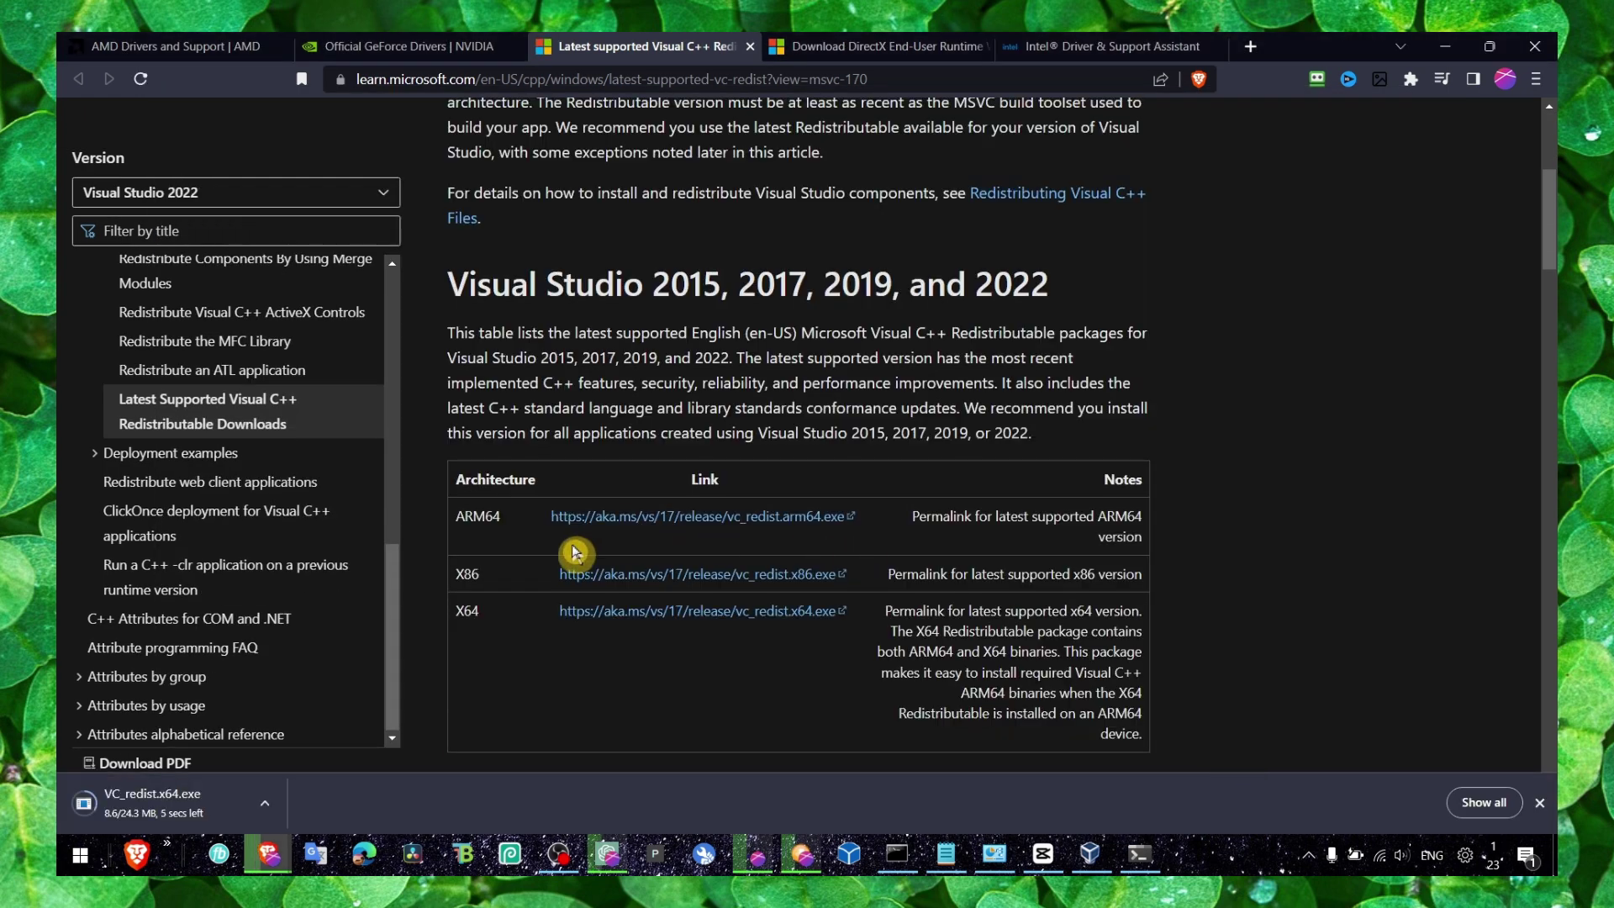
scroll(565, 548, up, 5)
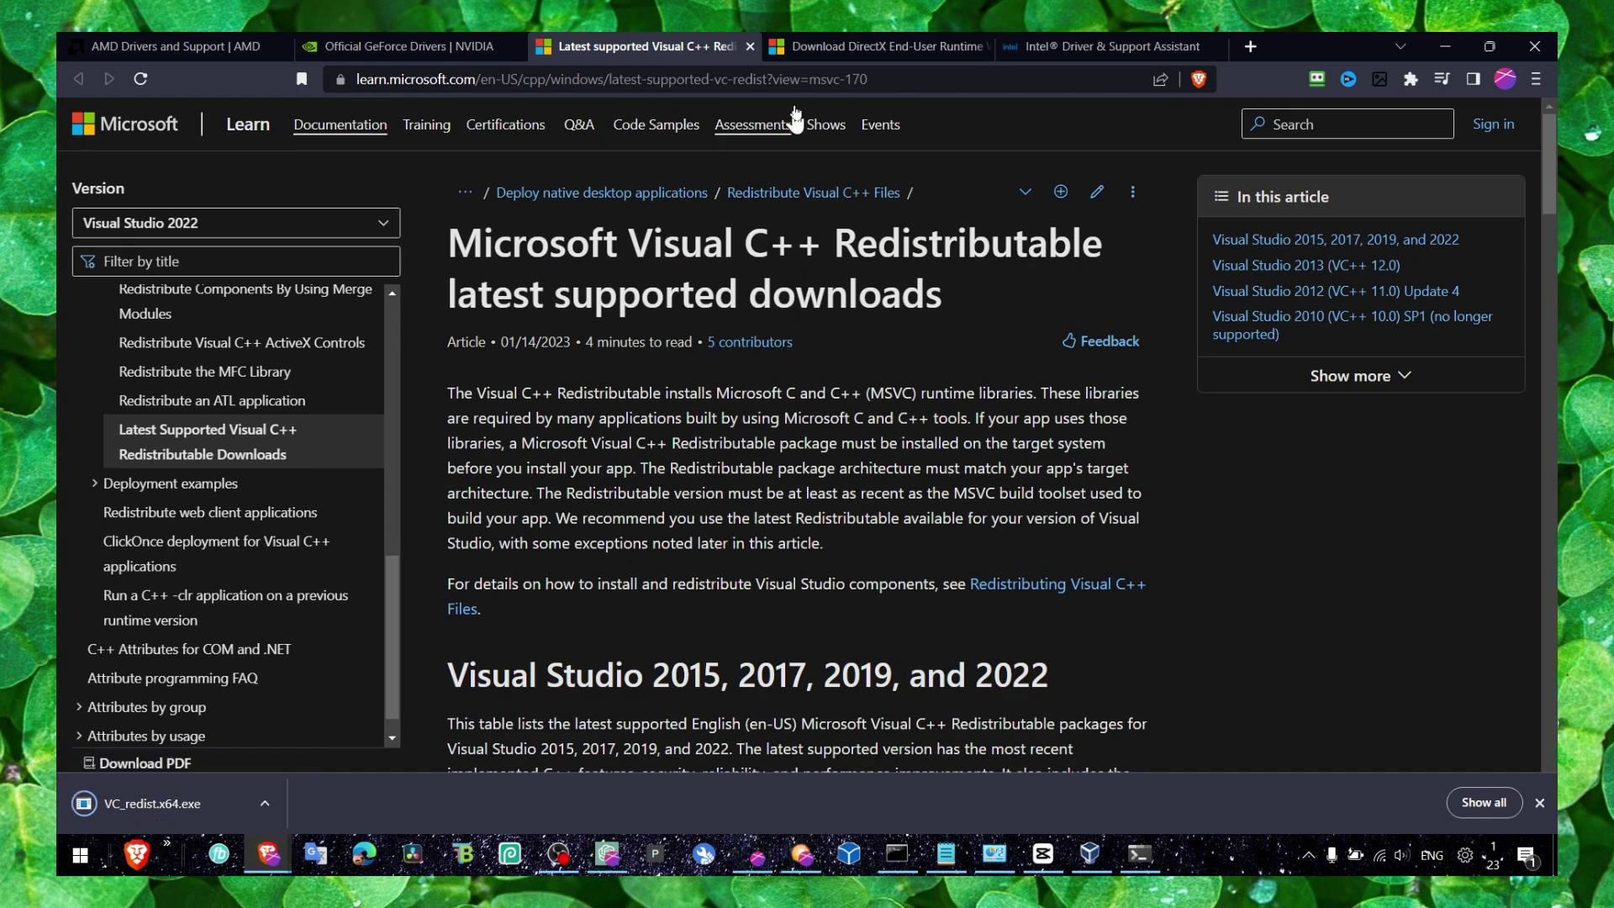
Step: Launch the downloaded redistributable installer, then cancel it
click(152, 803)
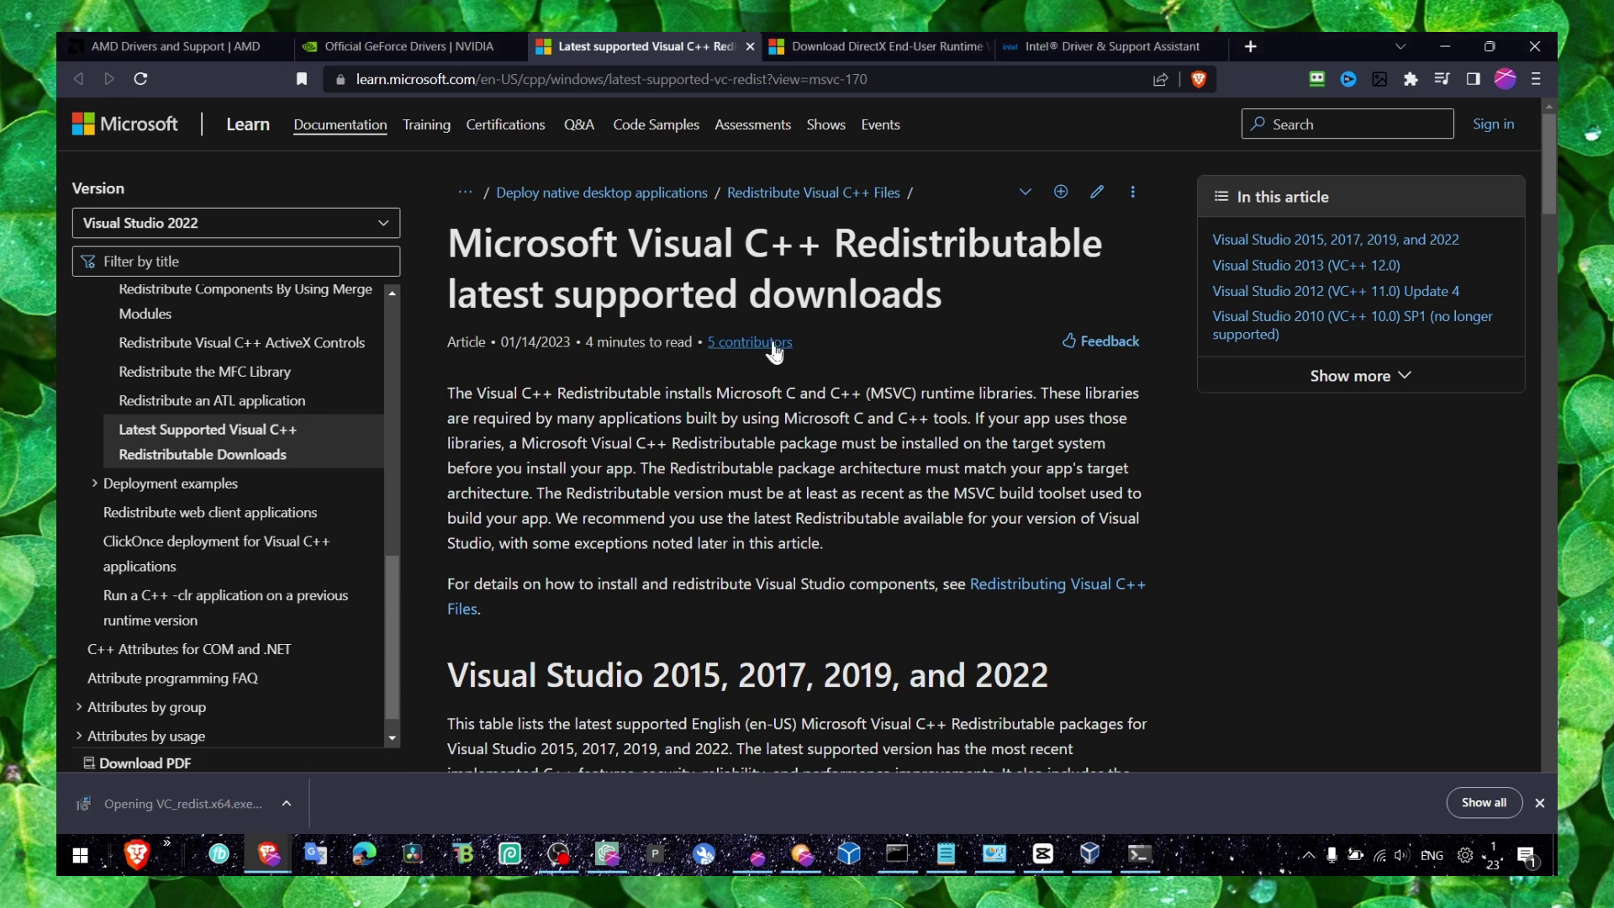
click(992, 555)
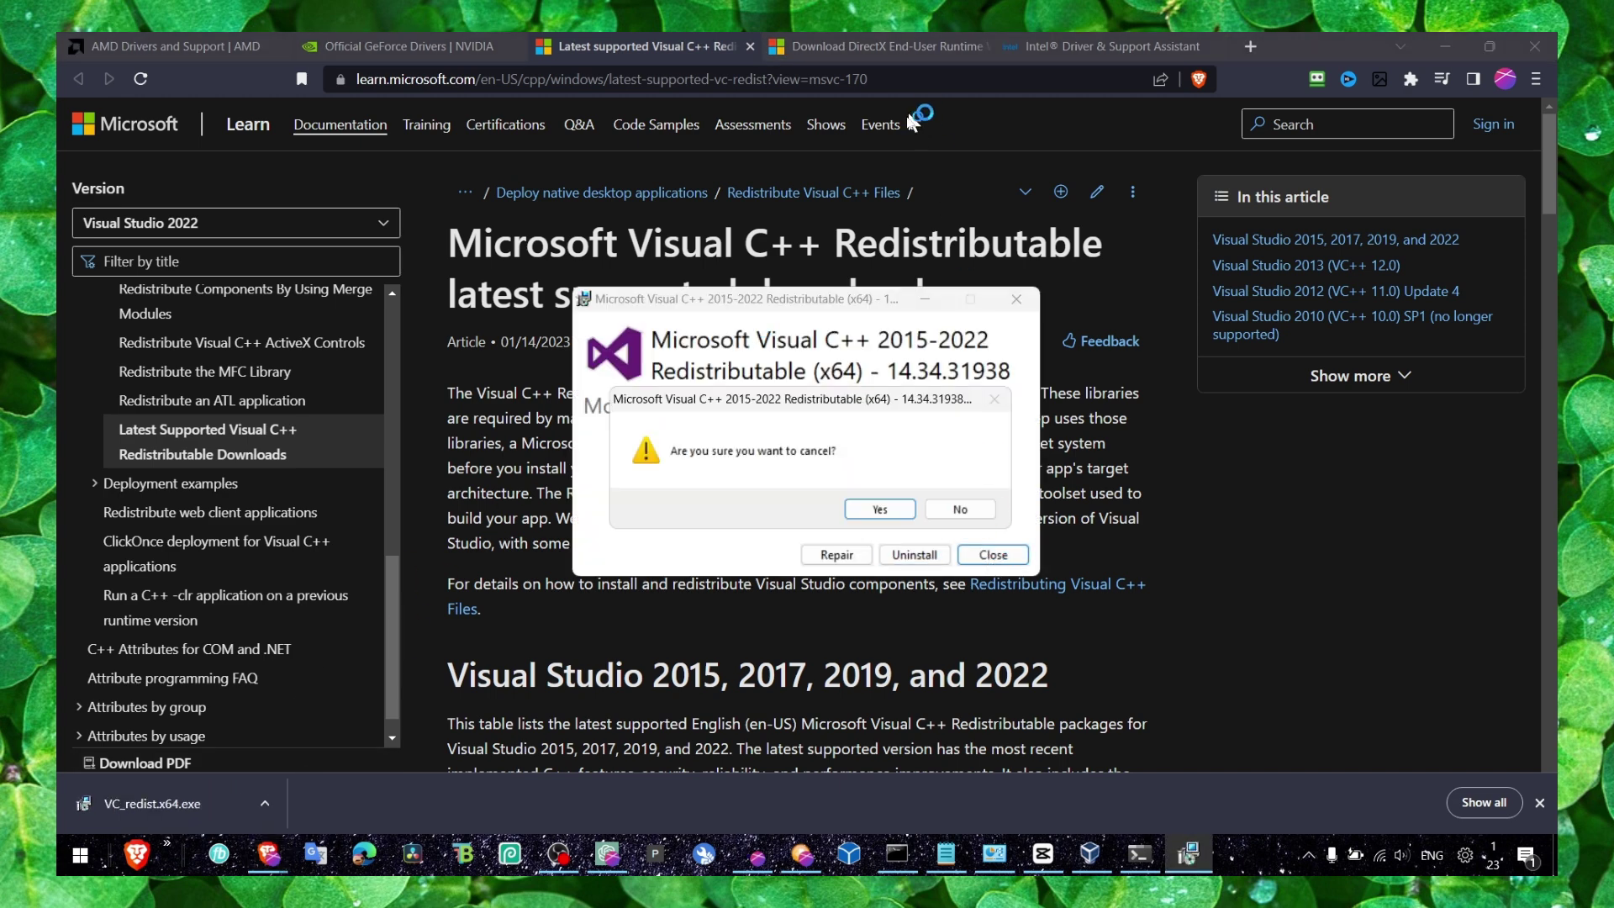
click(894, 508)
Step: Download and save the dxwebsetup DirectX End-User Runtime Web Installer
click(876, 46)
scroll(540, 453, down, 4)
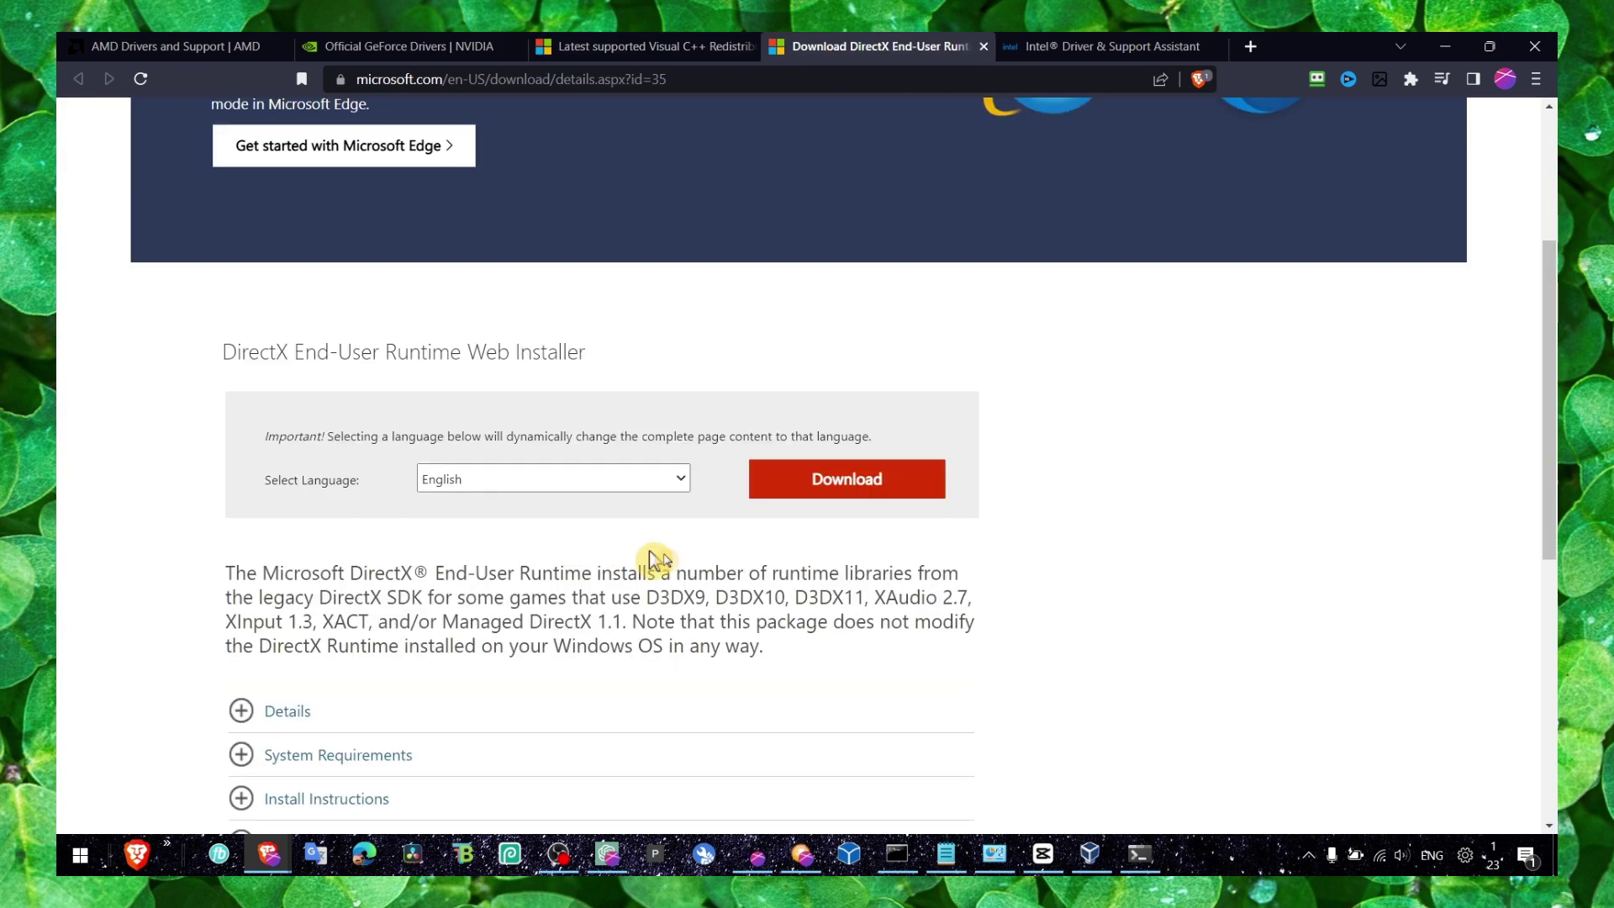
click(821, 489)
scroll(303, 423, down, 3)
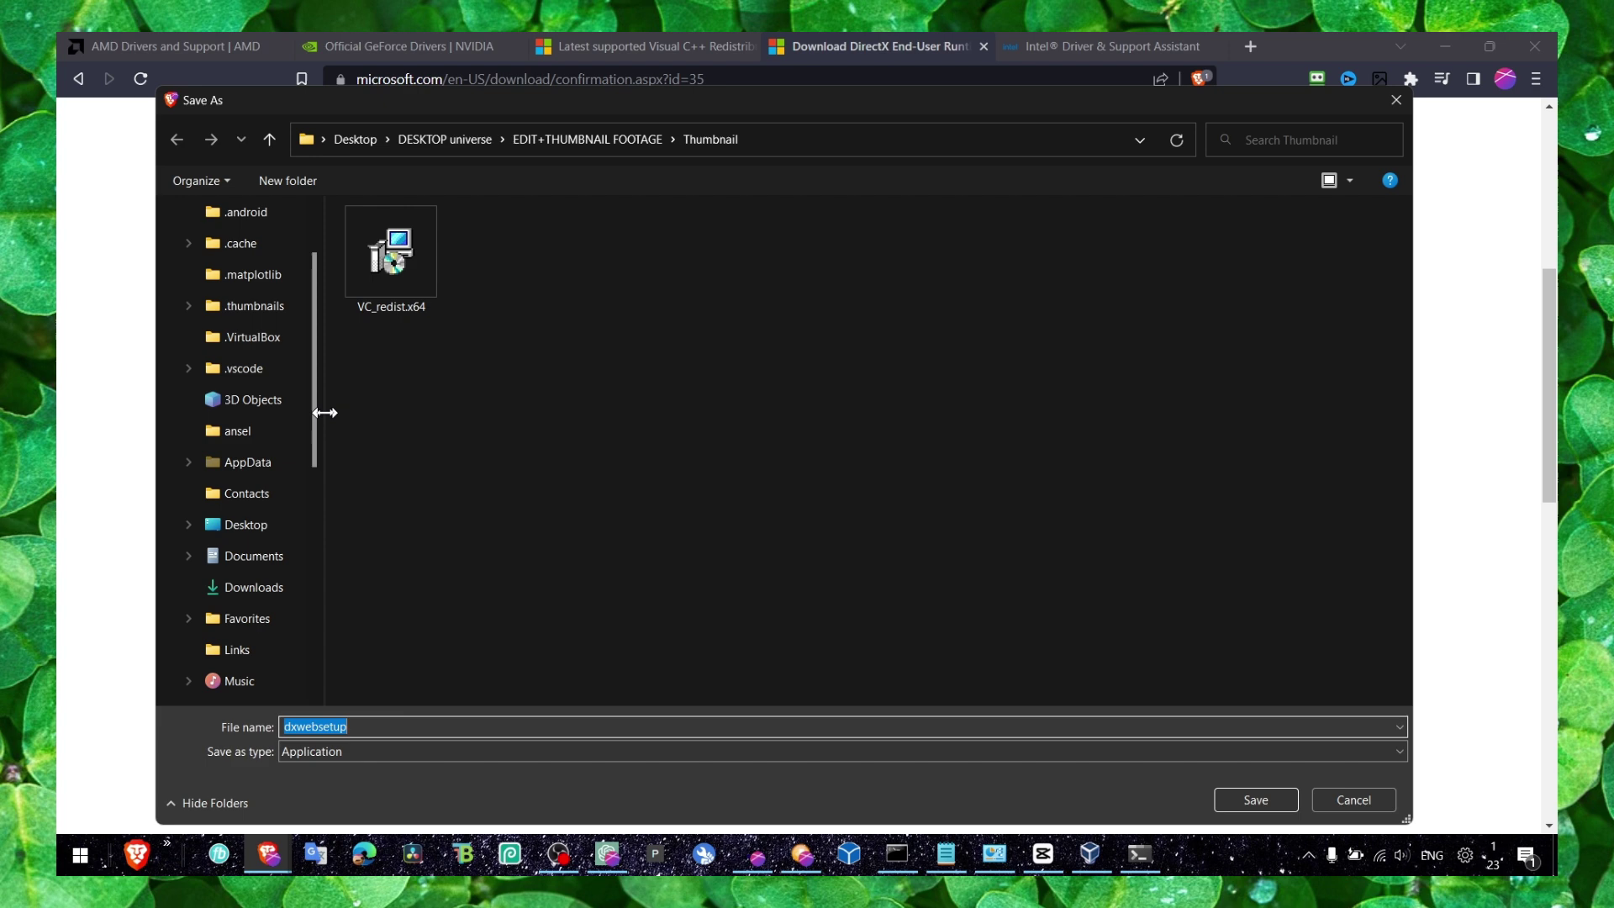
drag(326, 412, 218, 412)
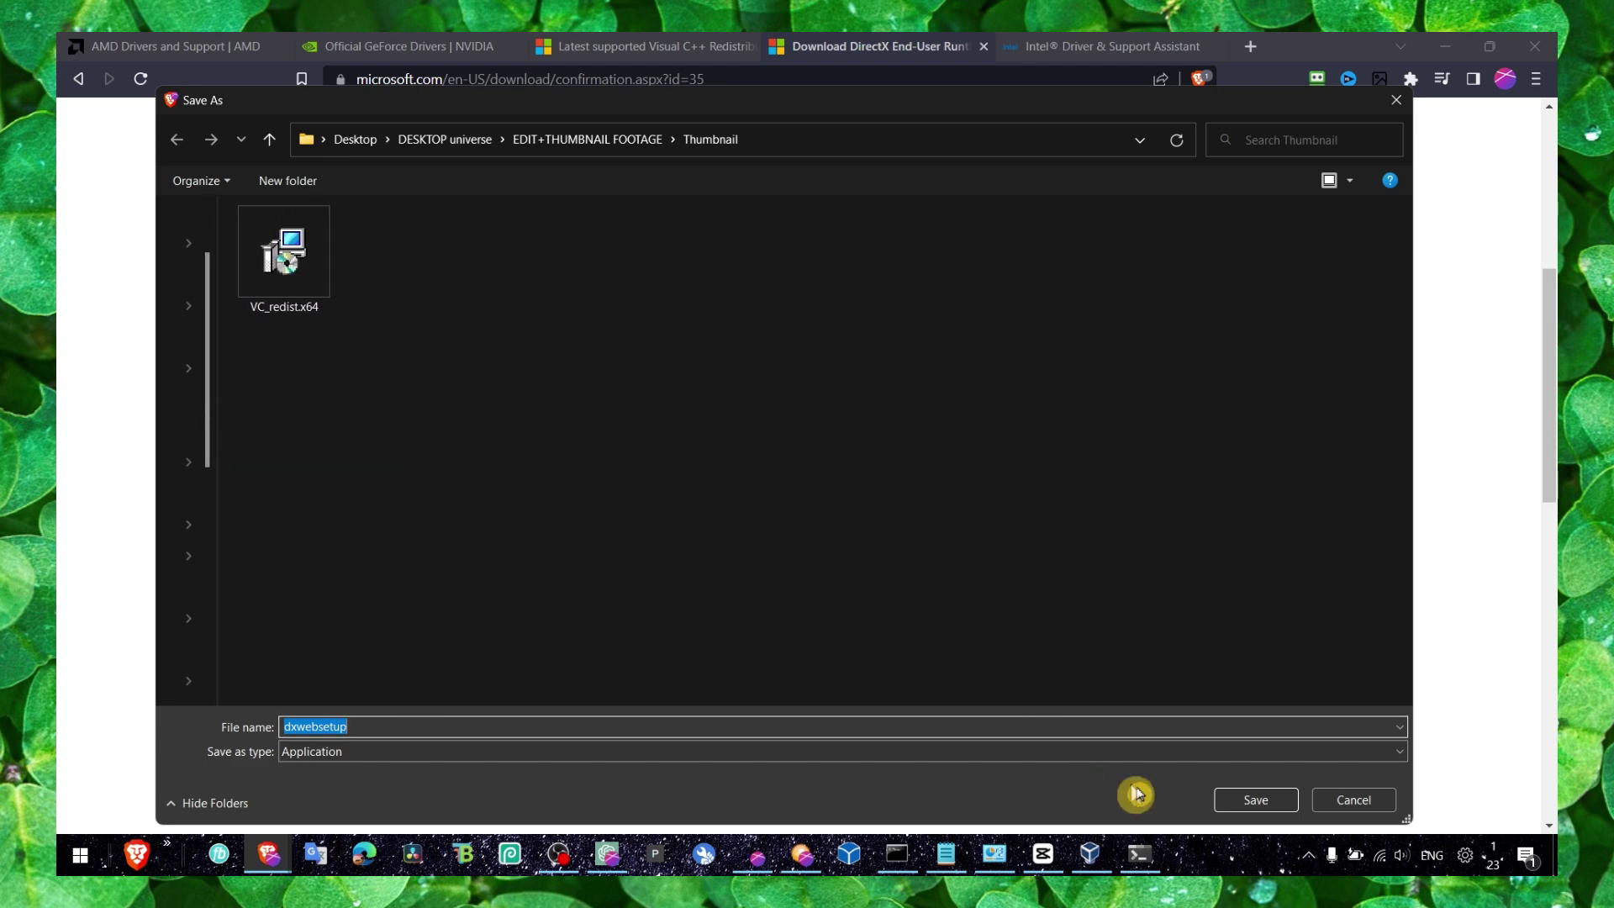
click(1255, 799)
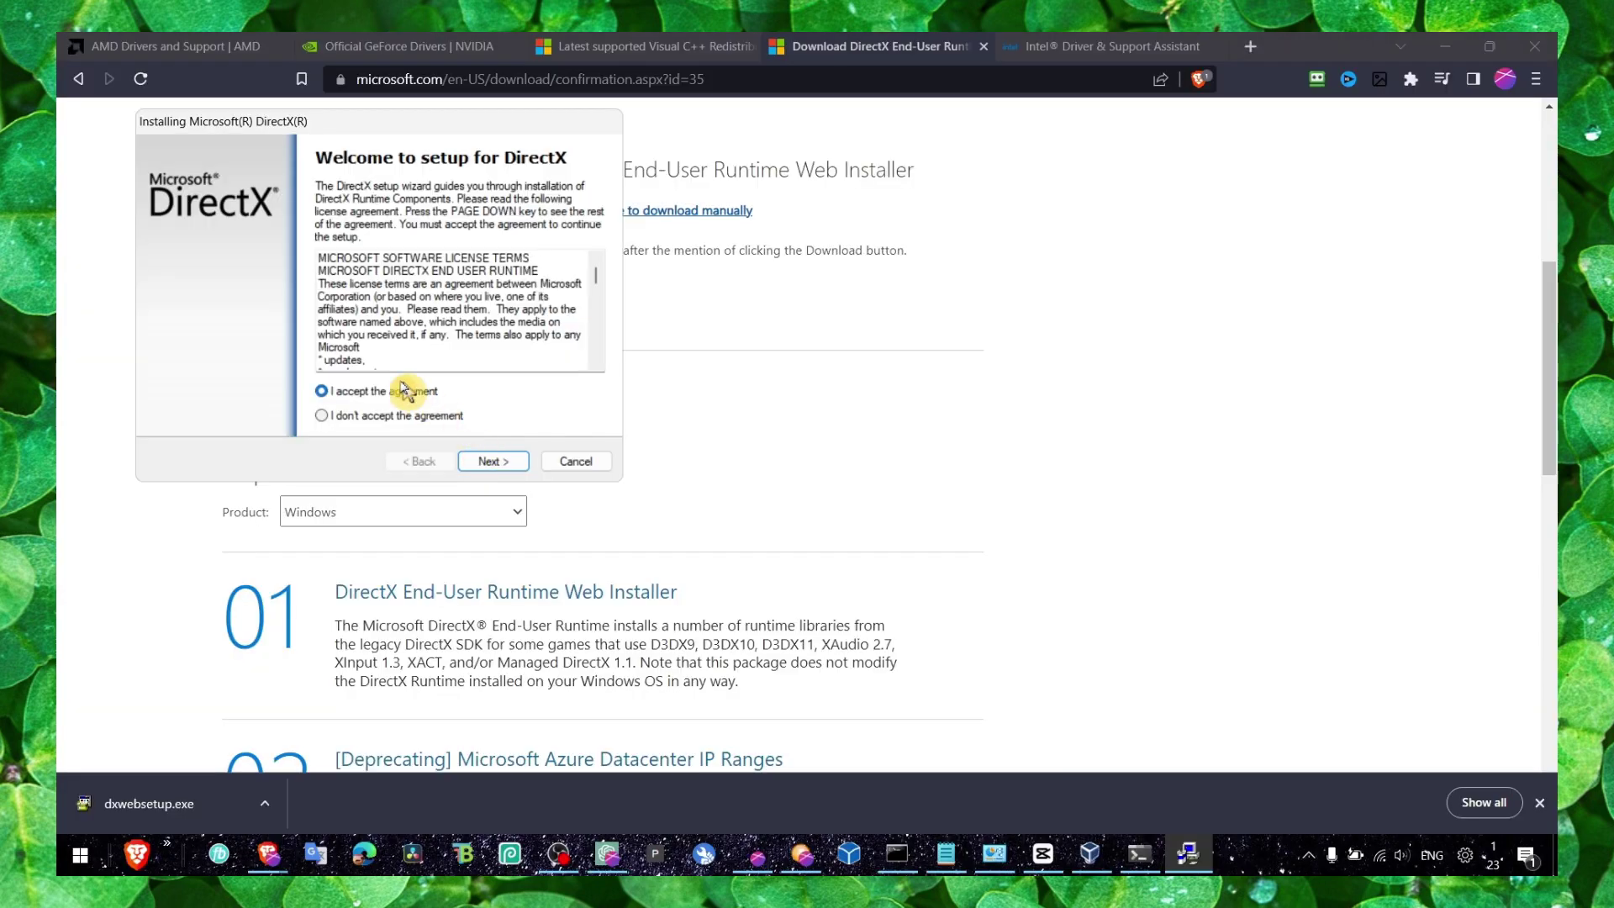
Step: Accept the DirectX license, continue past the Bing Bar offer, and close the download page
click(409, 391)
click(493, 461)
click(493, 462)
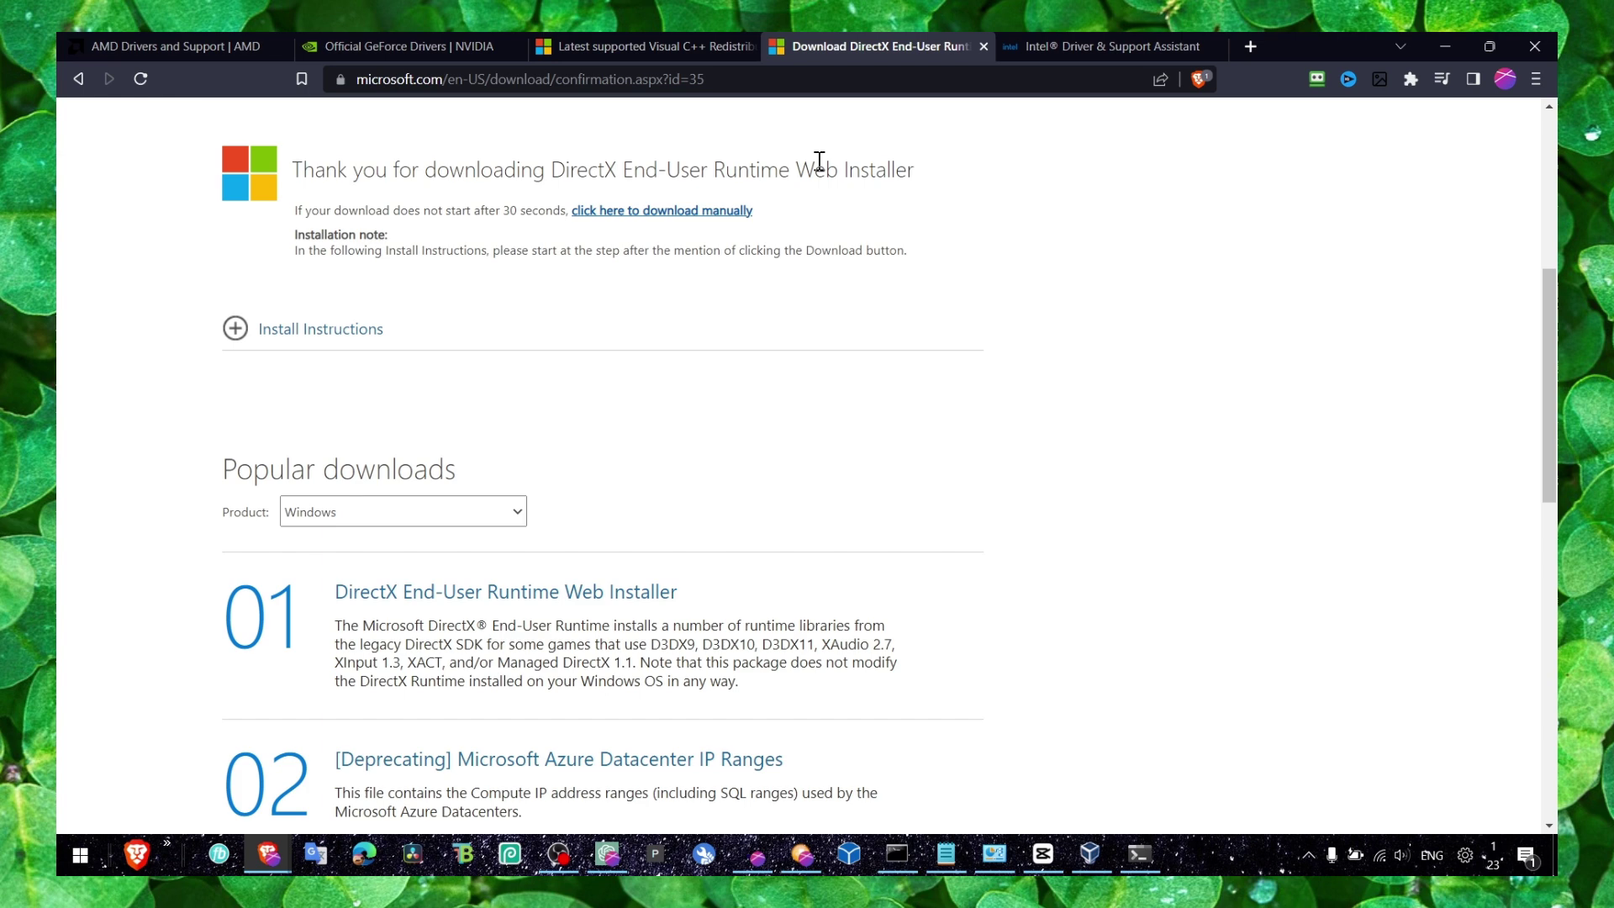
click(981, 46)
Step: Return to the Visual C++ page and close the Intel support tab
click(705, 47)
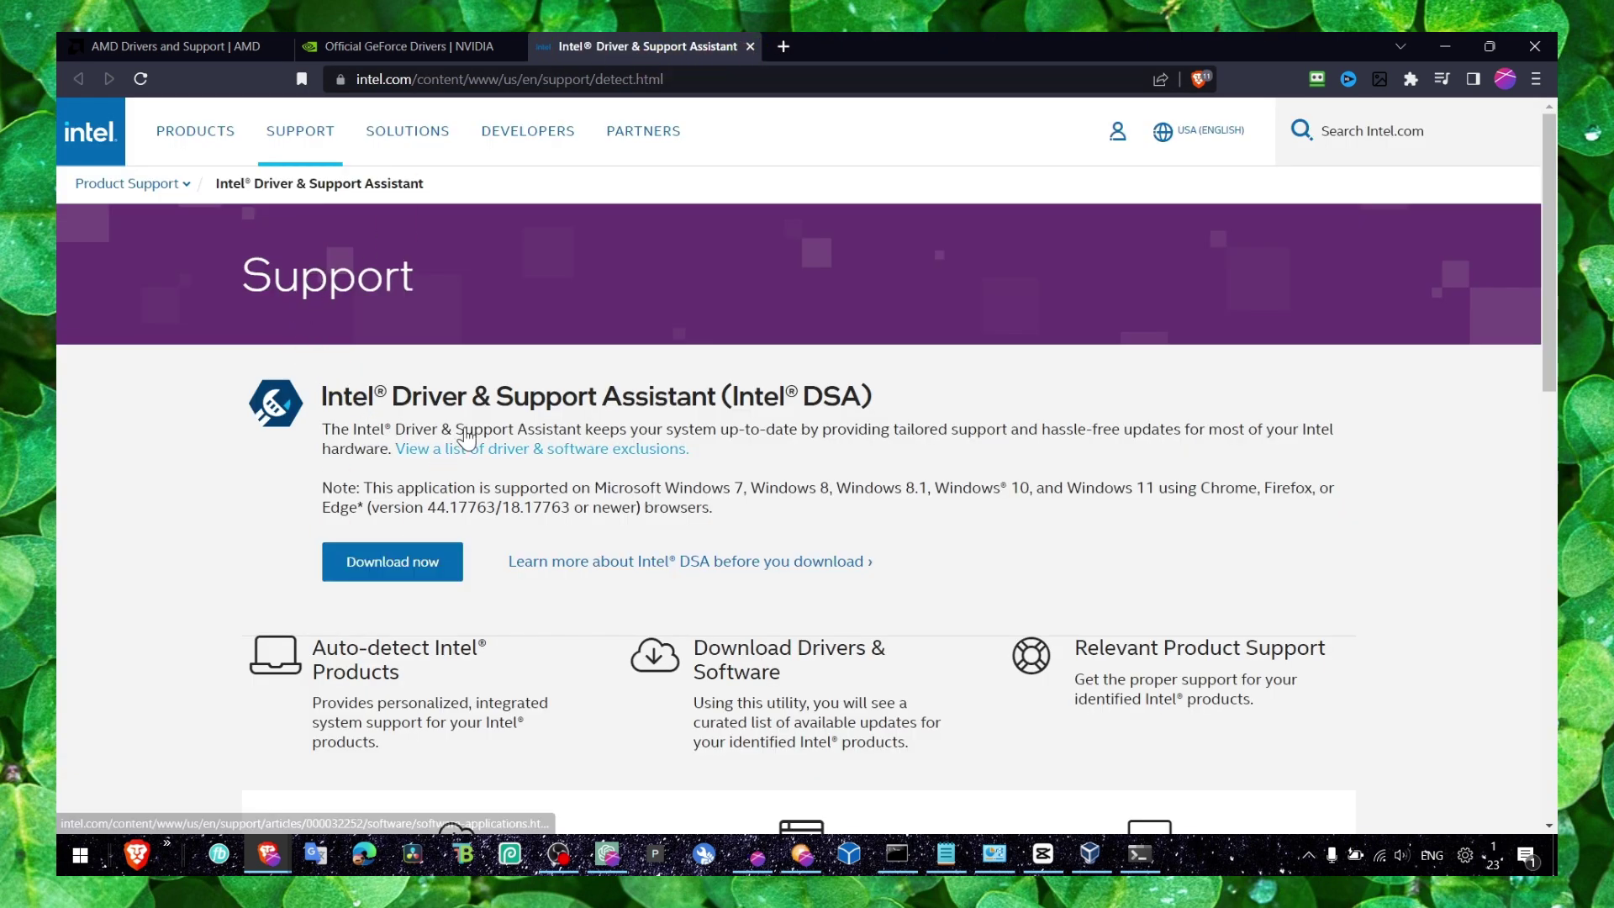
click(754, 53)
mouse_move(360, 176)
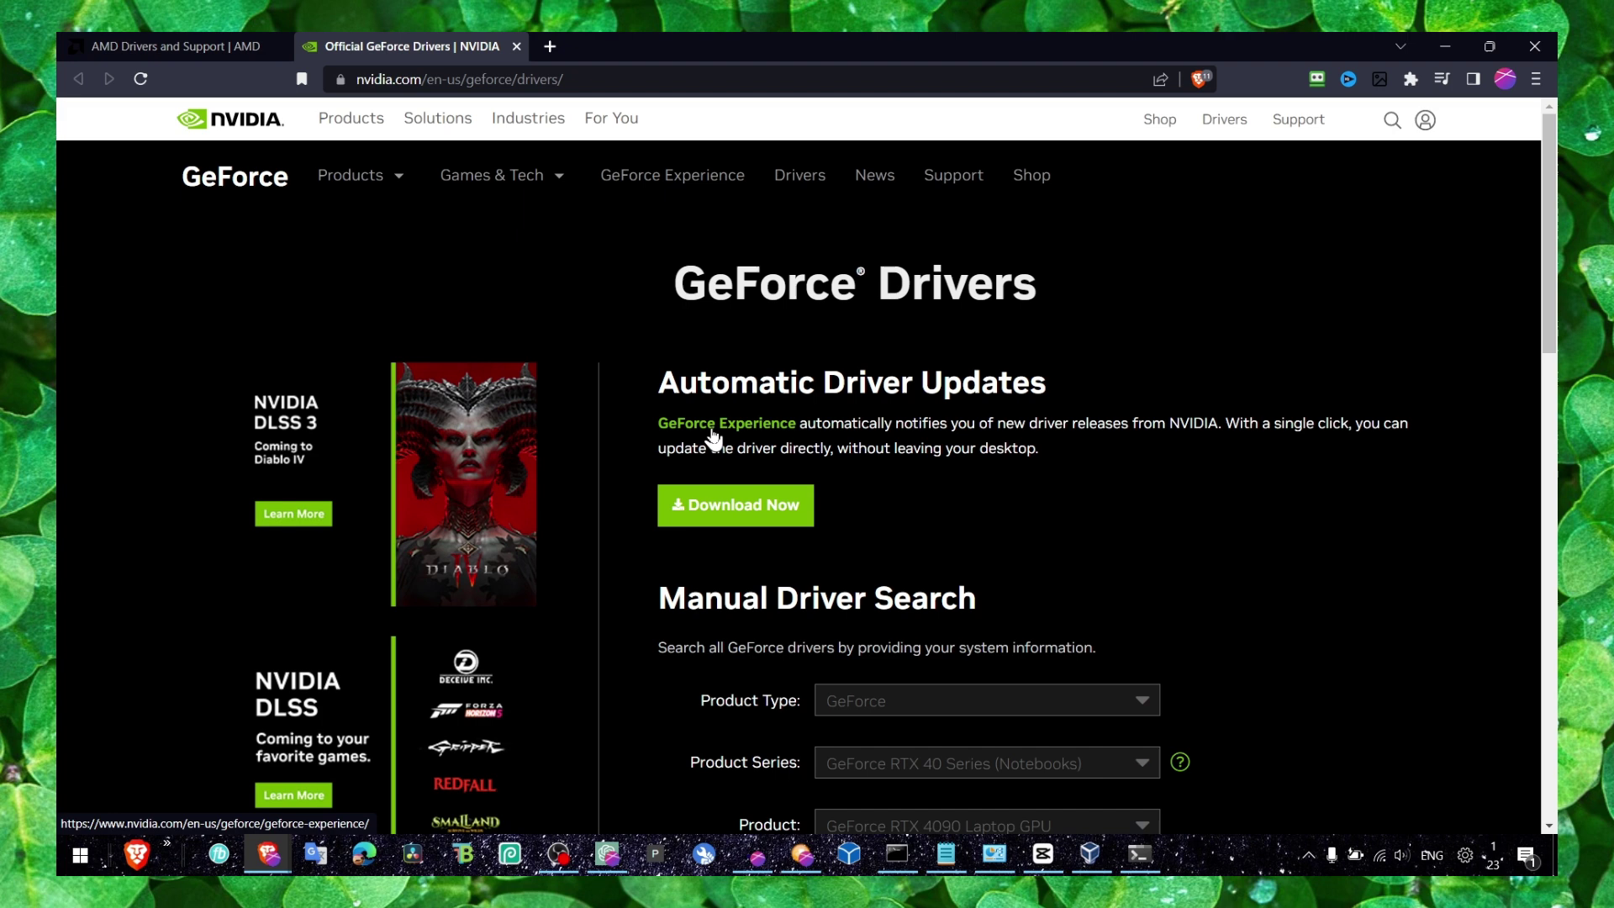
Step: Launch GeForce Experience from search and view the installed Game Ready Driver 531.41 on the Drivers page
click(1445, 45)
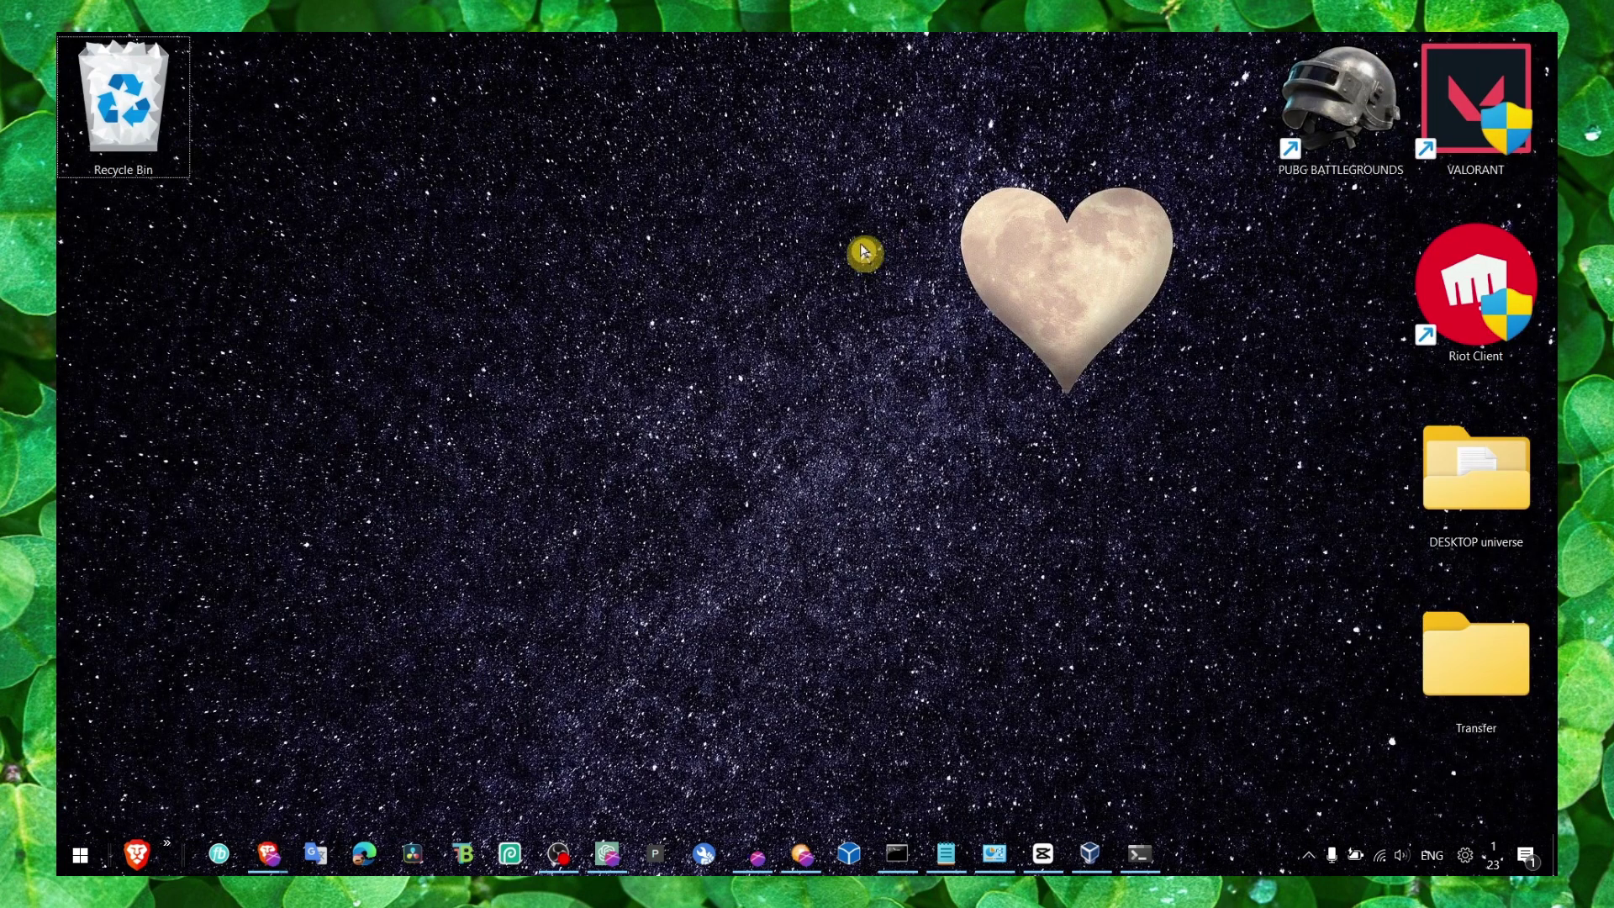
key(super+s)
text(ge)
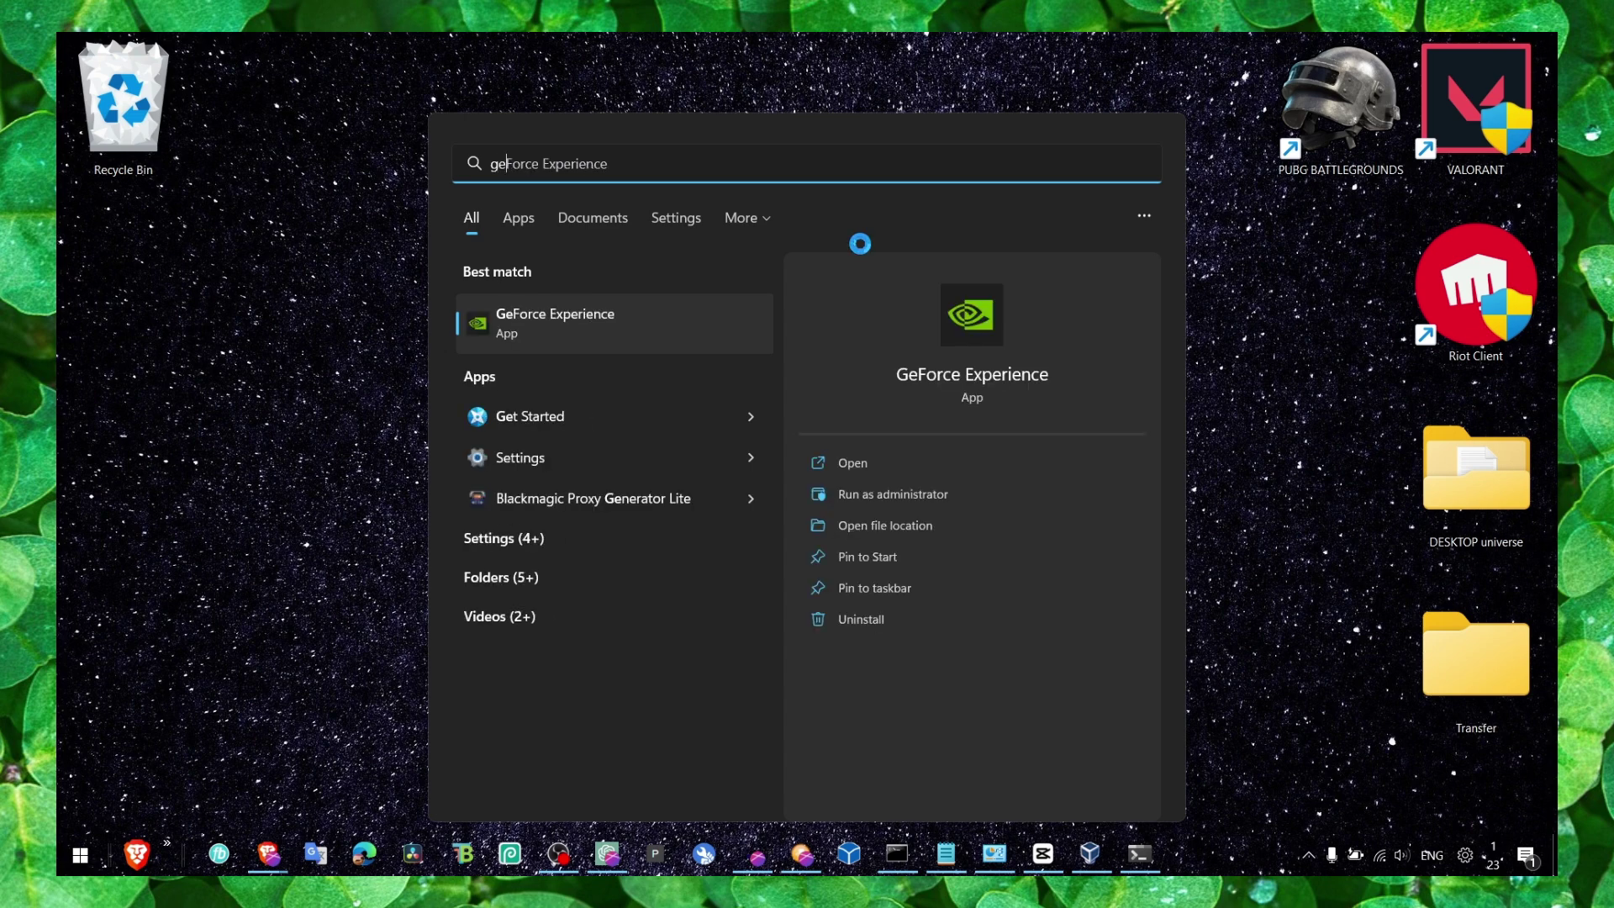
key(Return)
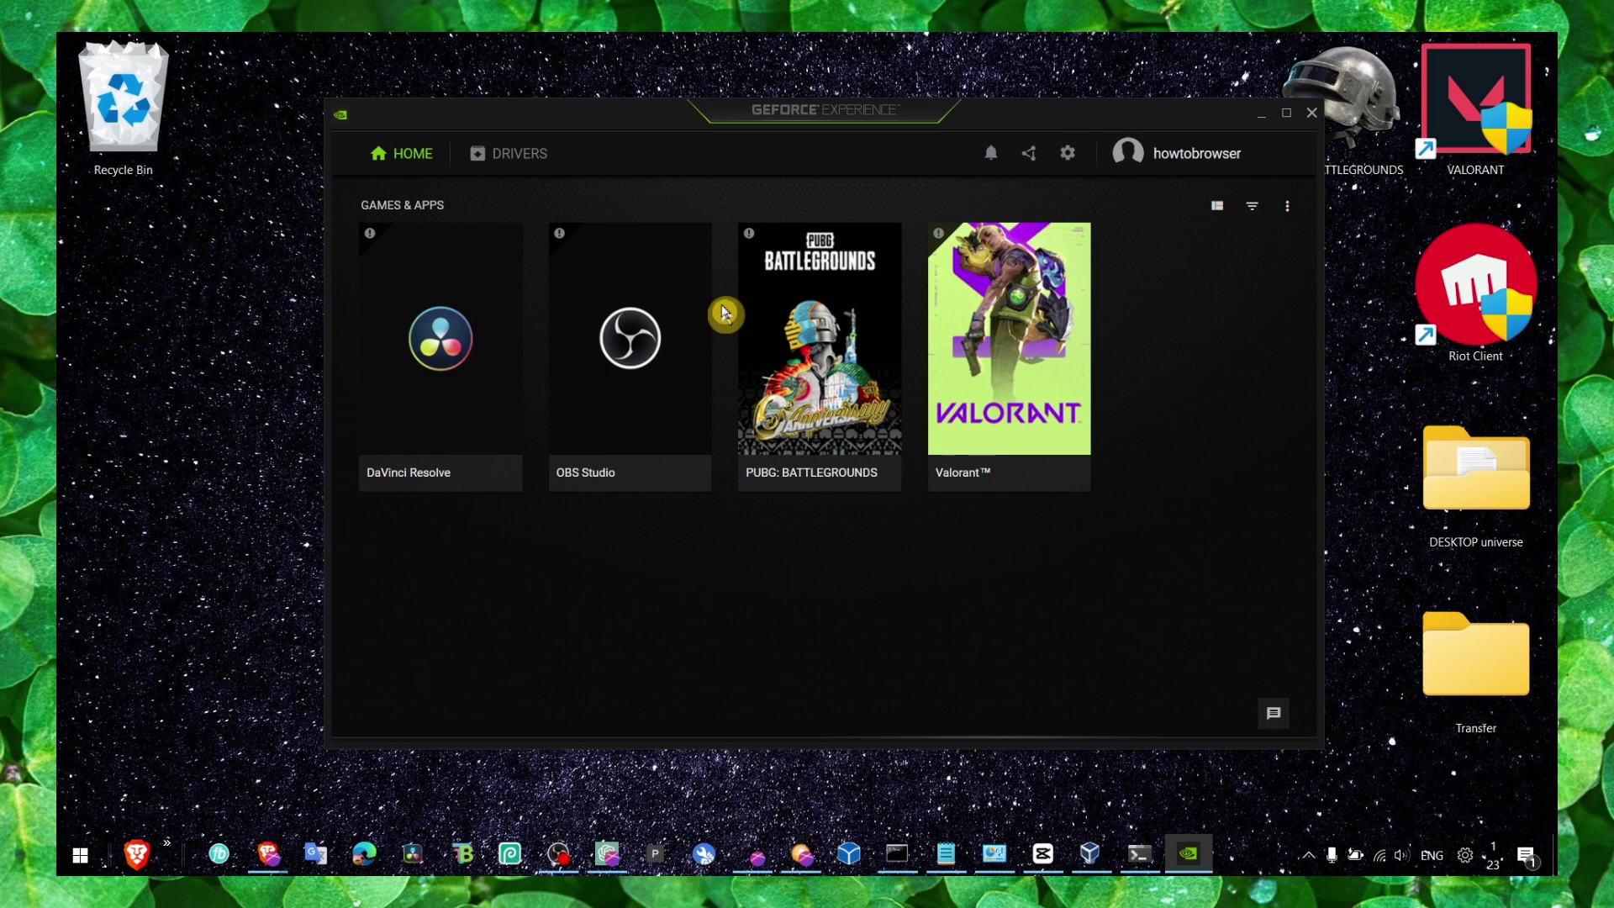
click(517, 152)
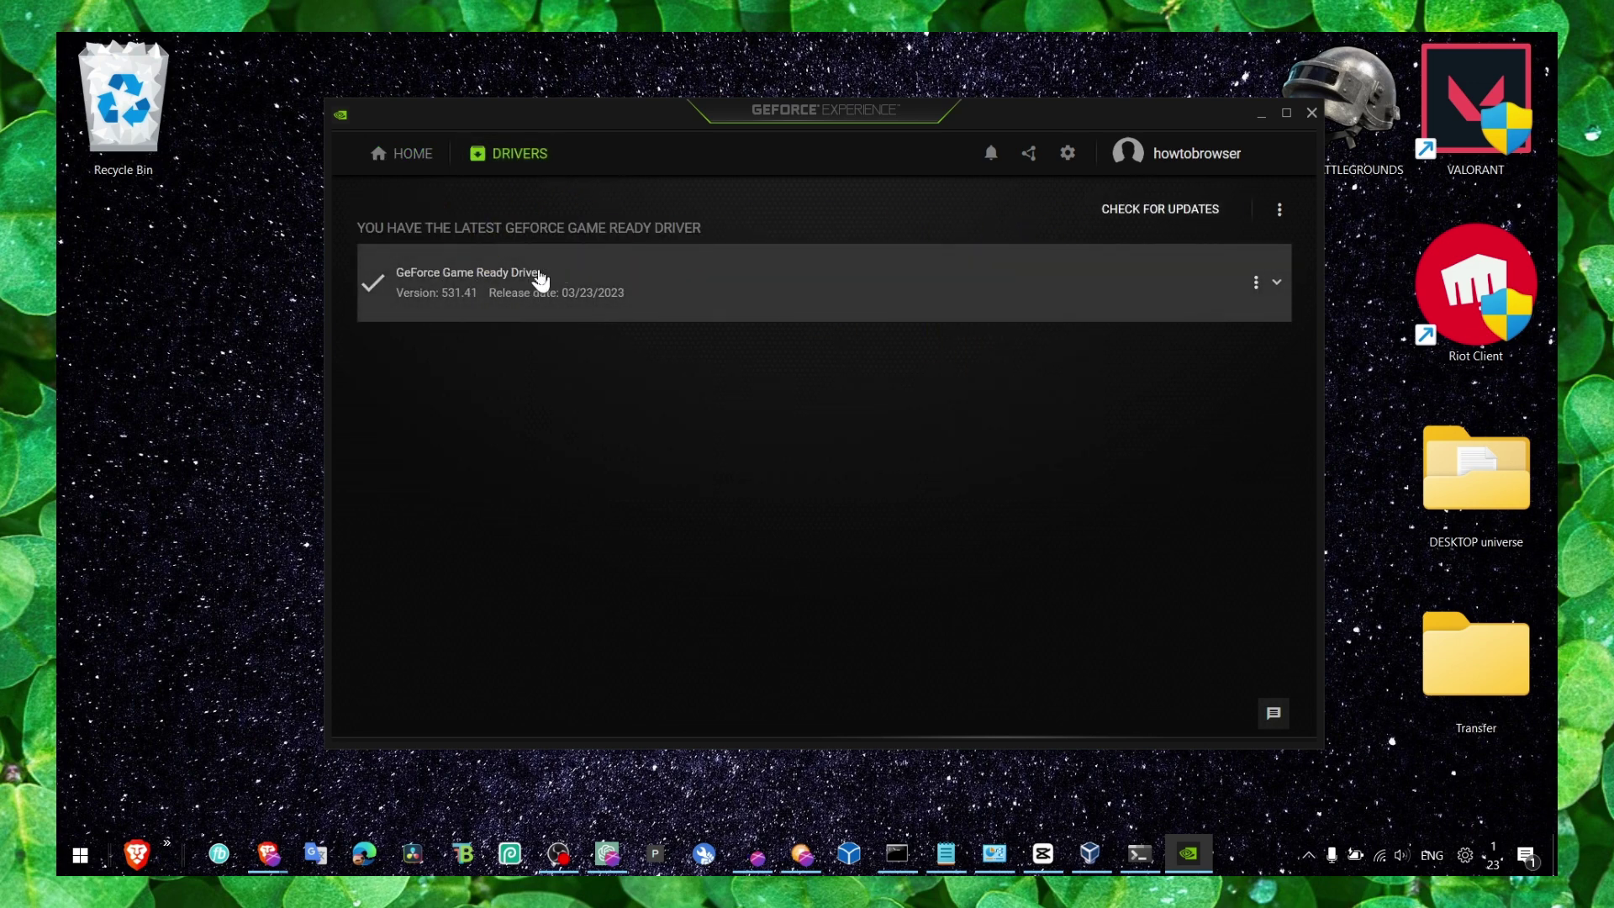
Step: Close GeForce Experience and launch NVIDIA Control Panel from the desktop menu
click(1260, 113)
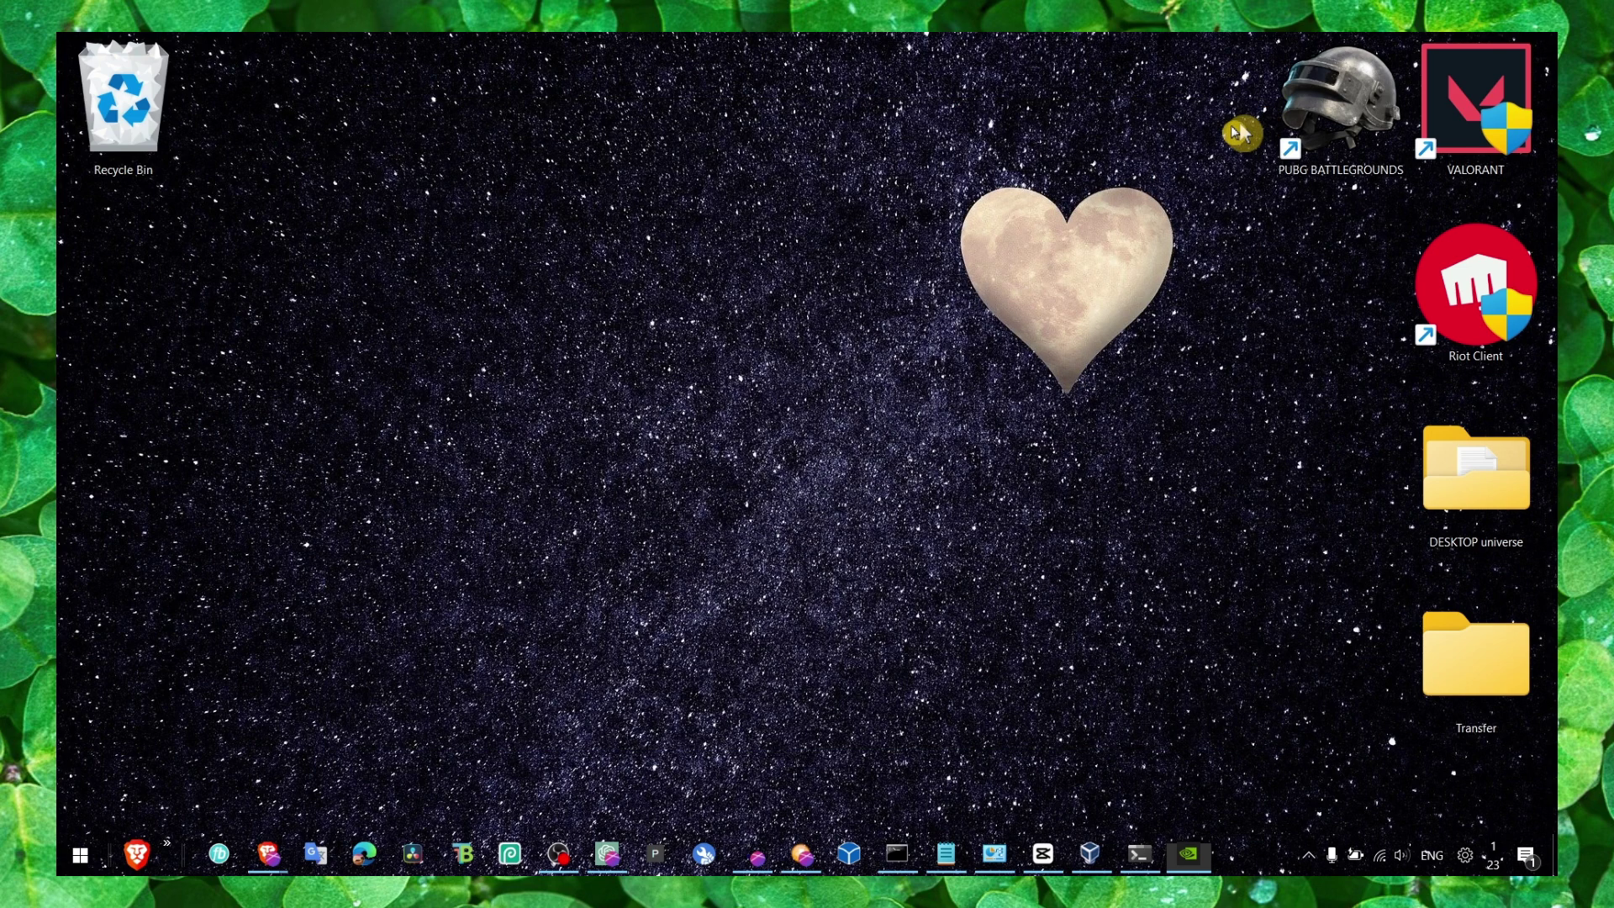
right_click(857, 237)
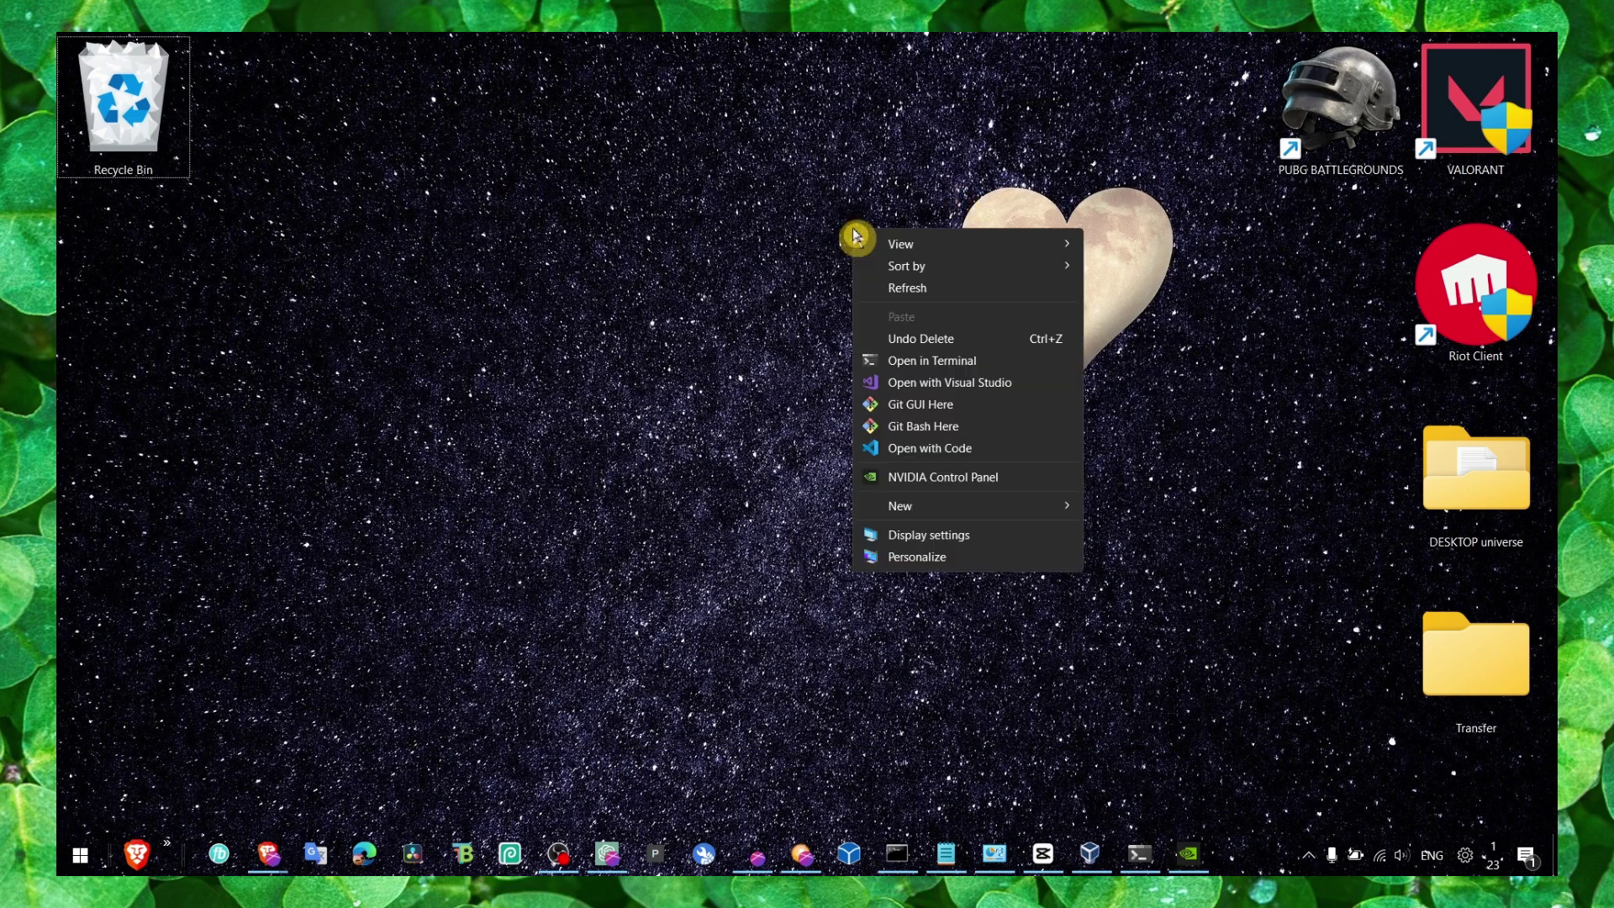
click(940, 480)
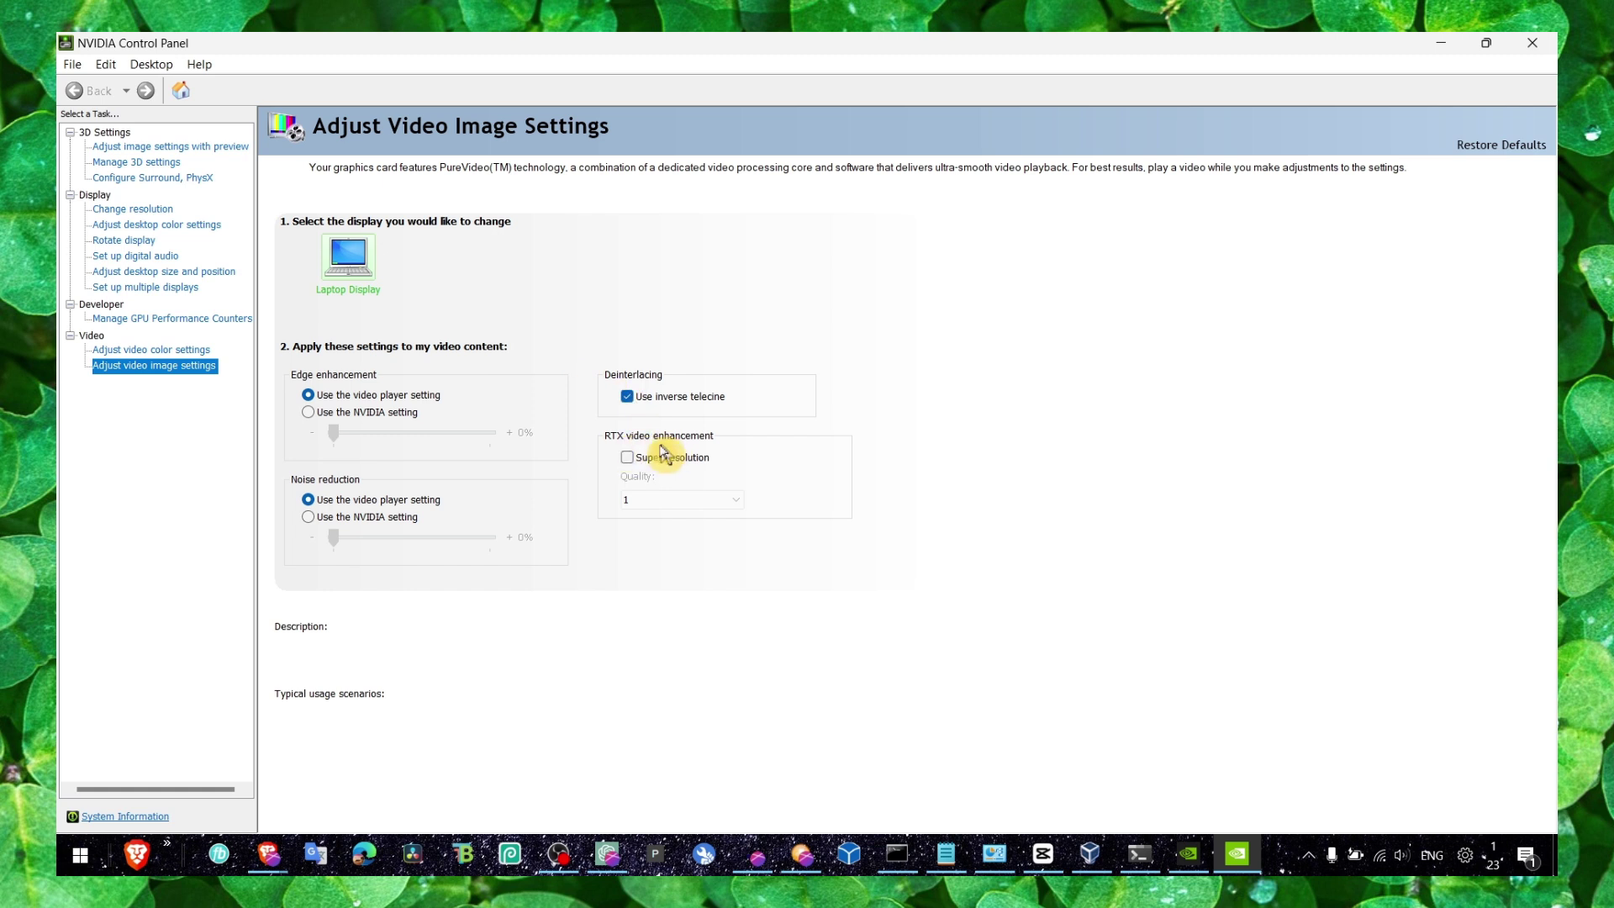
Step: Enable RTX Super resolution for video at quality 4, then apply the changes while closing the panel
click(627, 457)
click(681, 500)
click(685, 562)
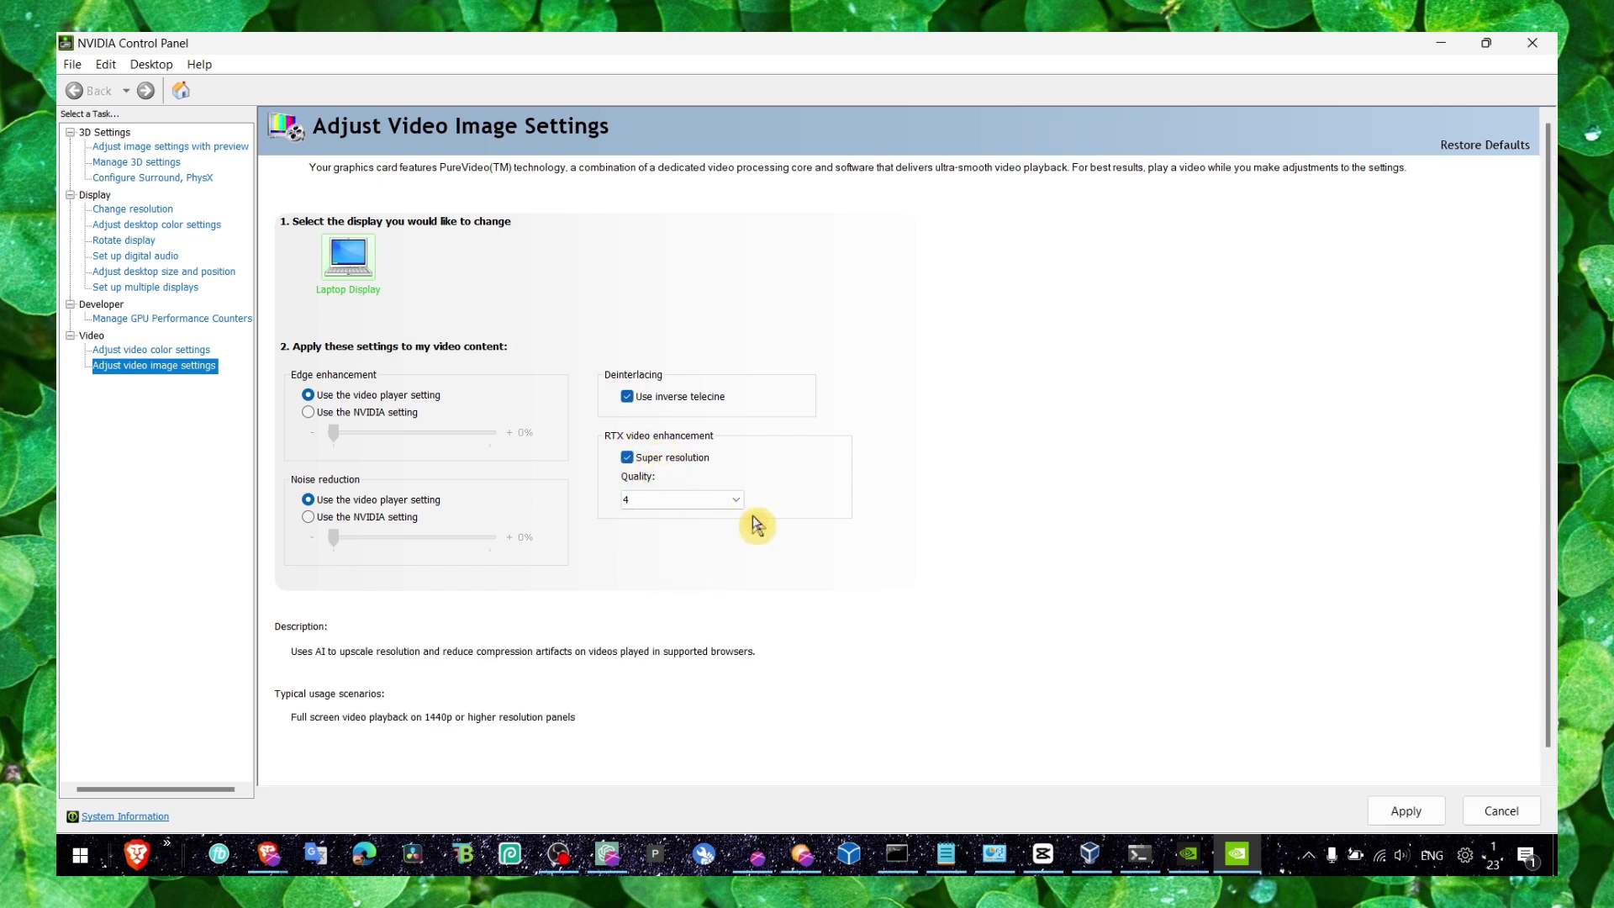
scroll(762, 514, down, 1)
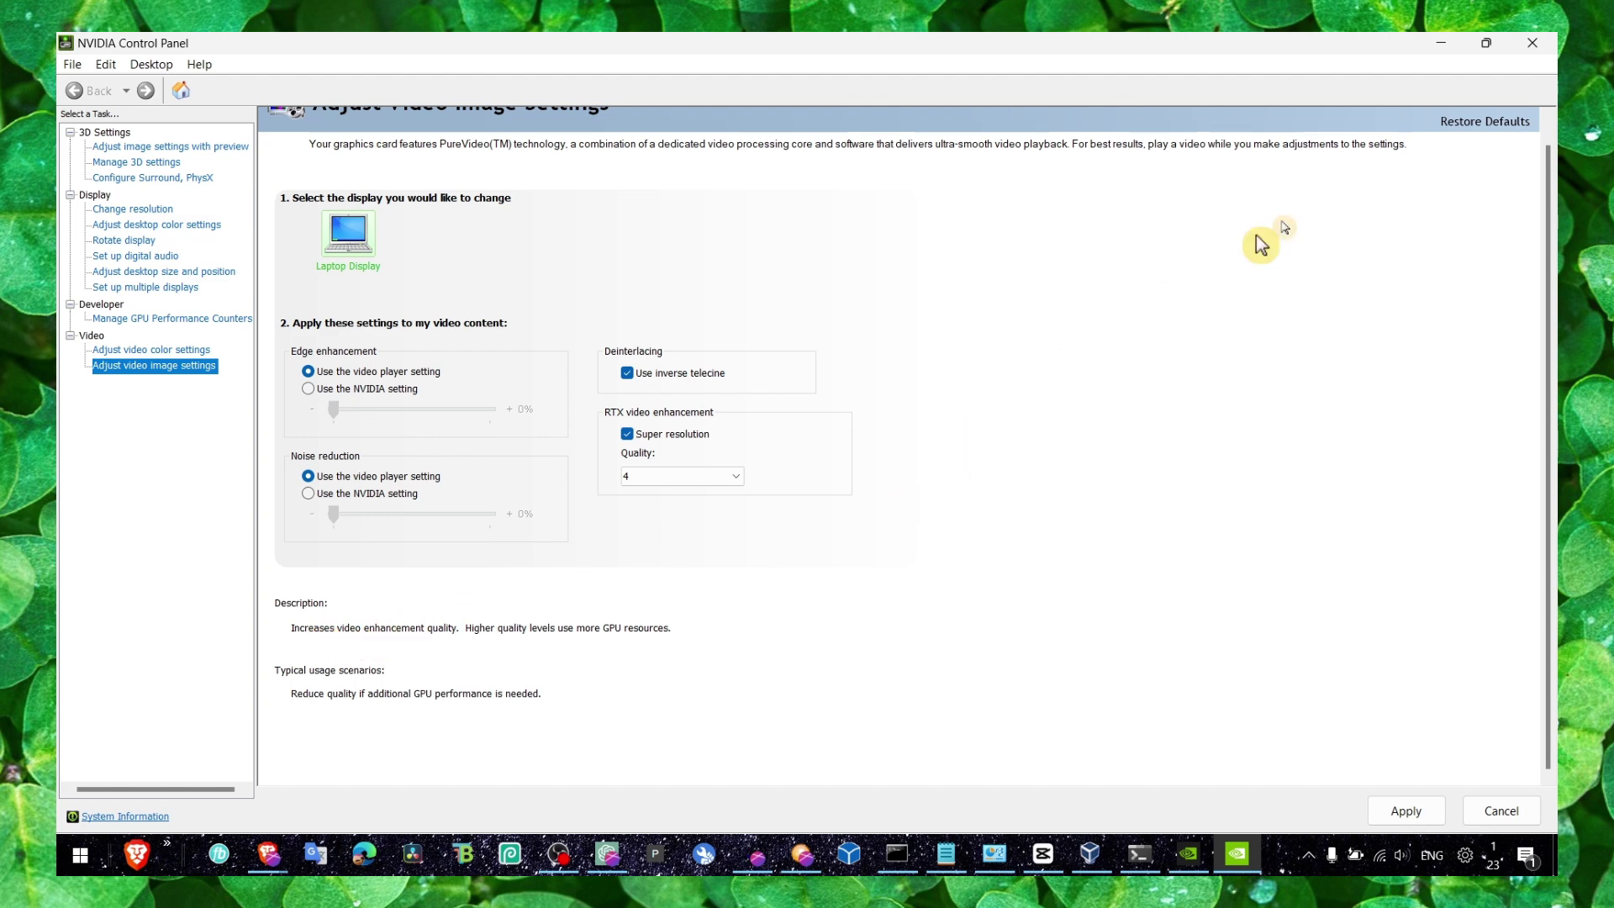
click(1532, 42)
click(831, 492)
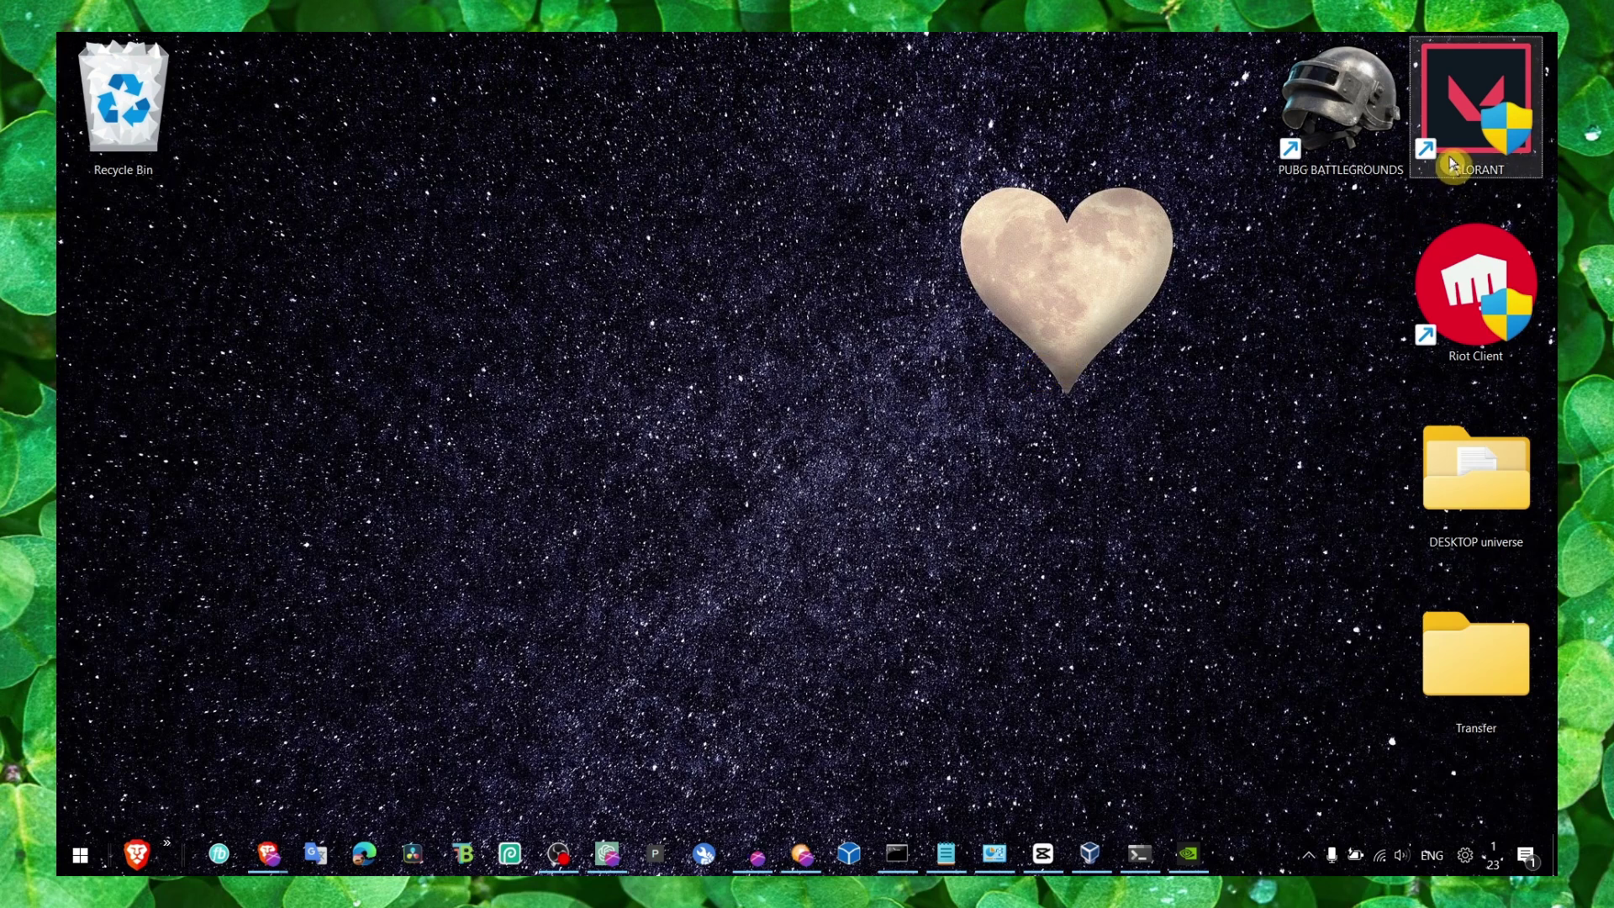
Step: In VALORANT's shortcut properties, choose Windows 8 compatibility mode on the Compatibility page
right_click(1476, 107)
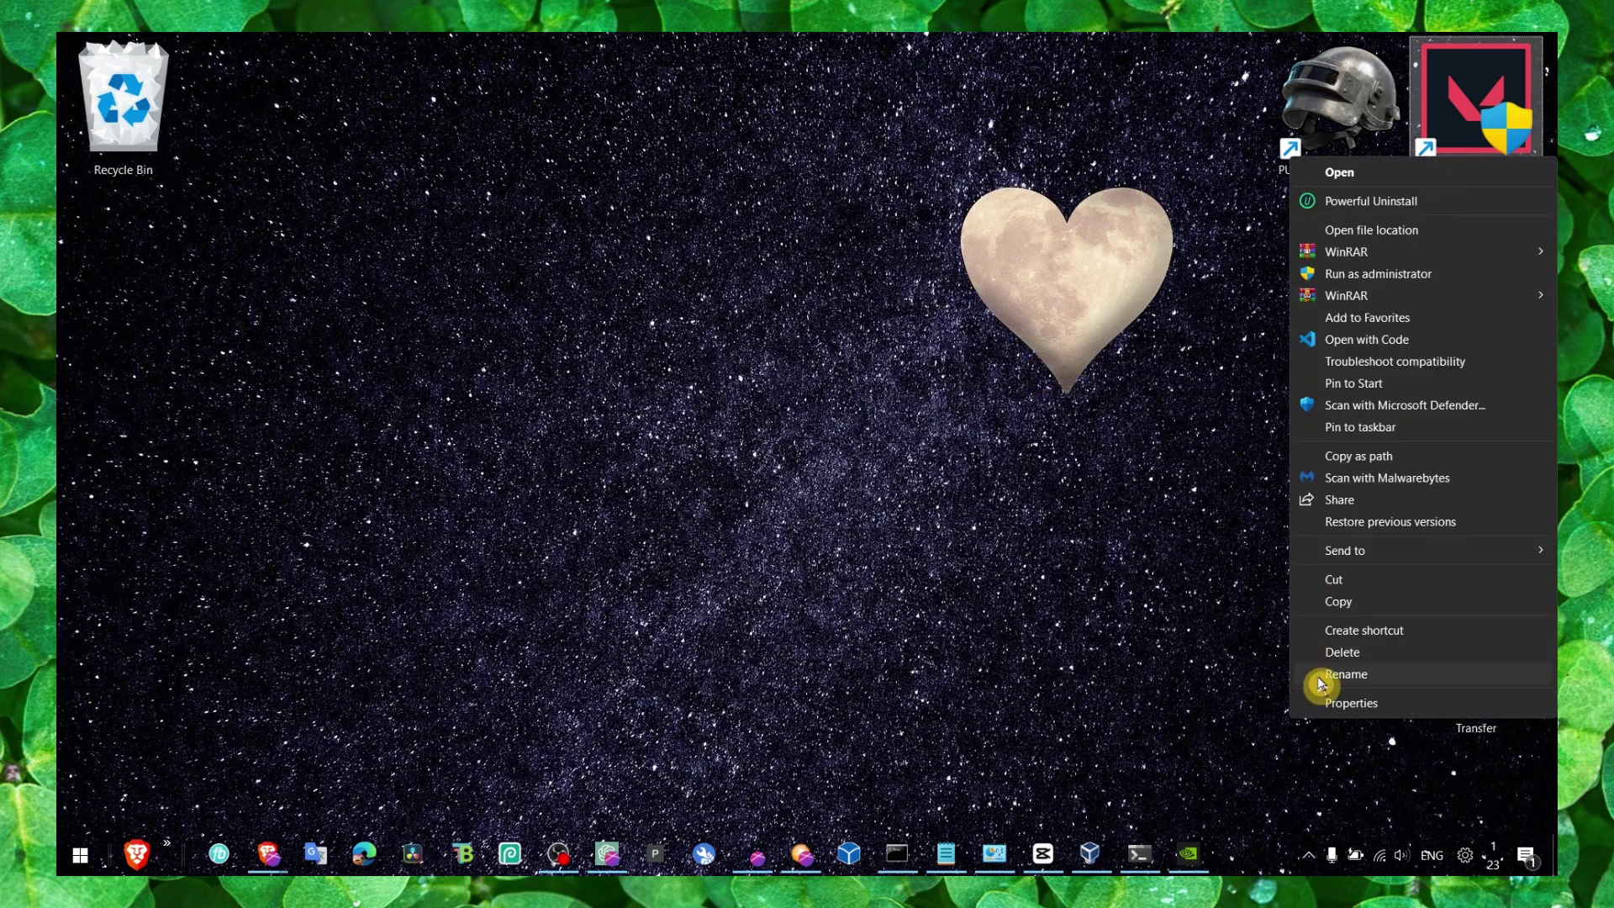
click(1352, 702)
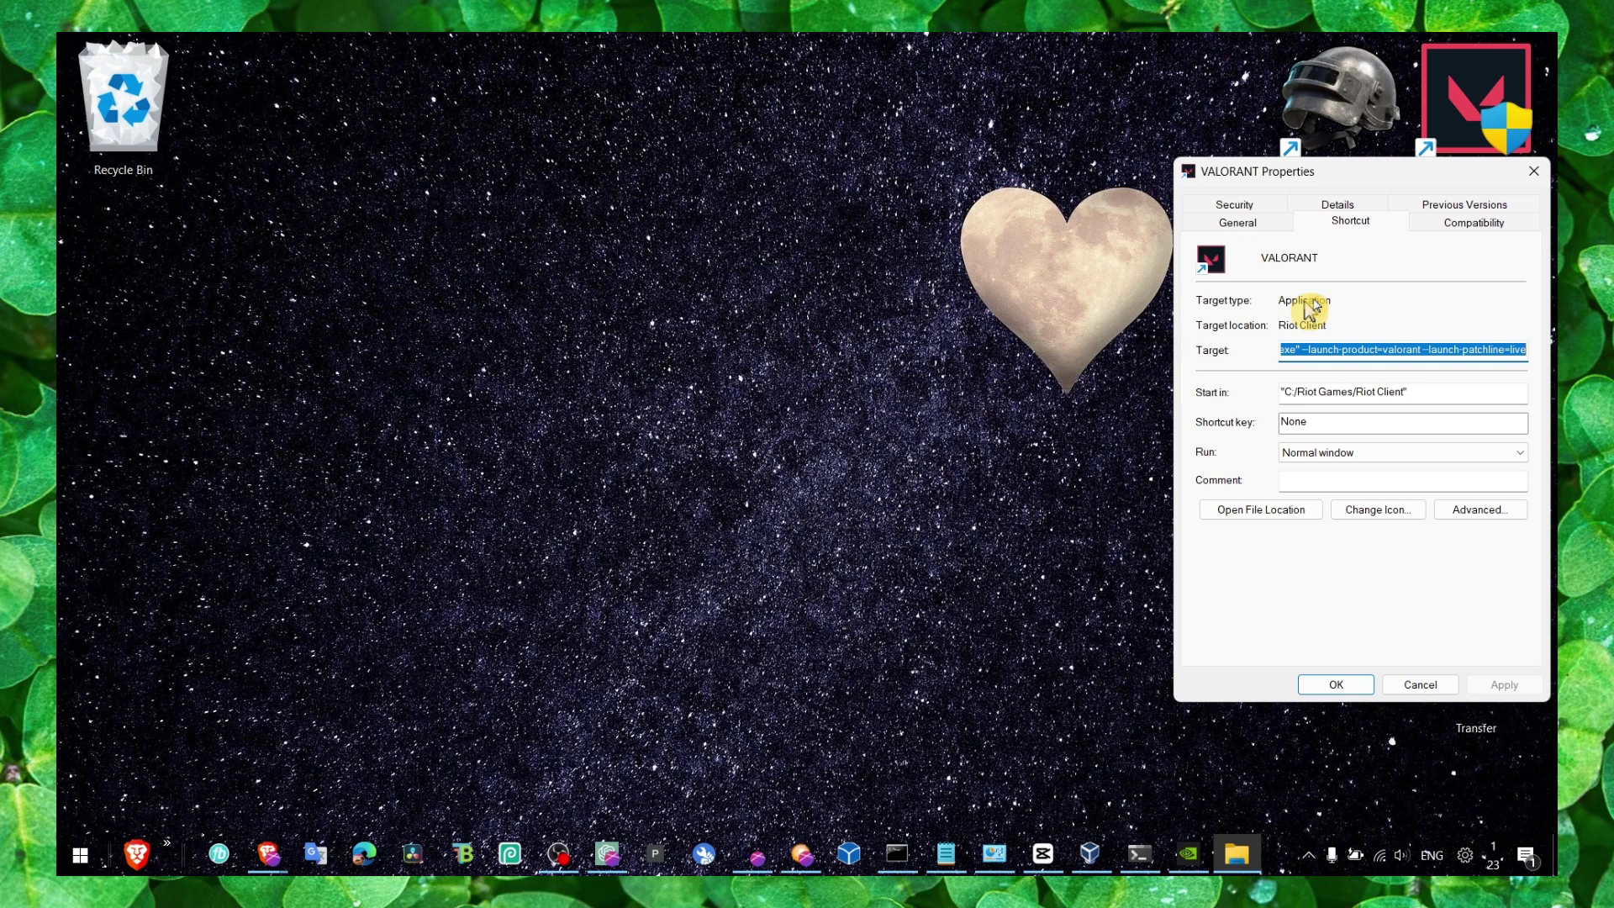
click(1473, 221)
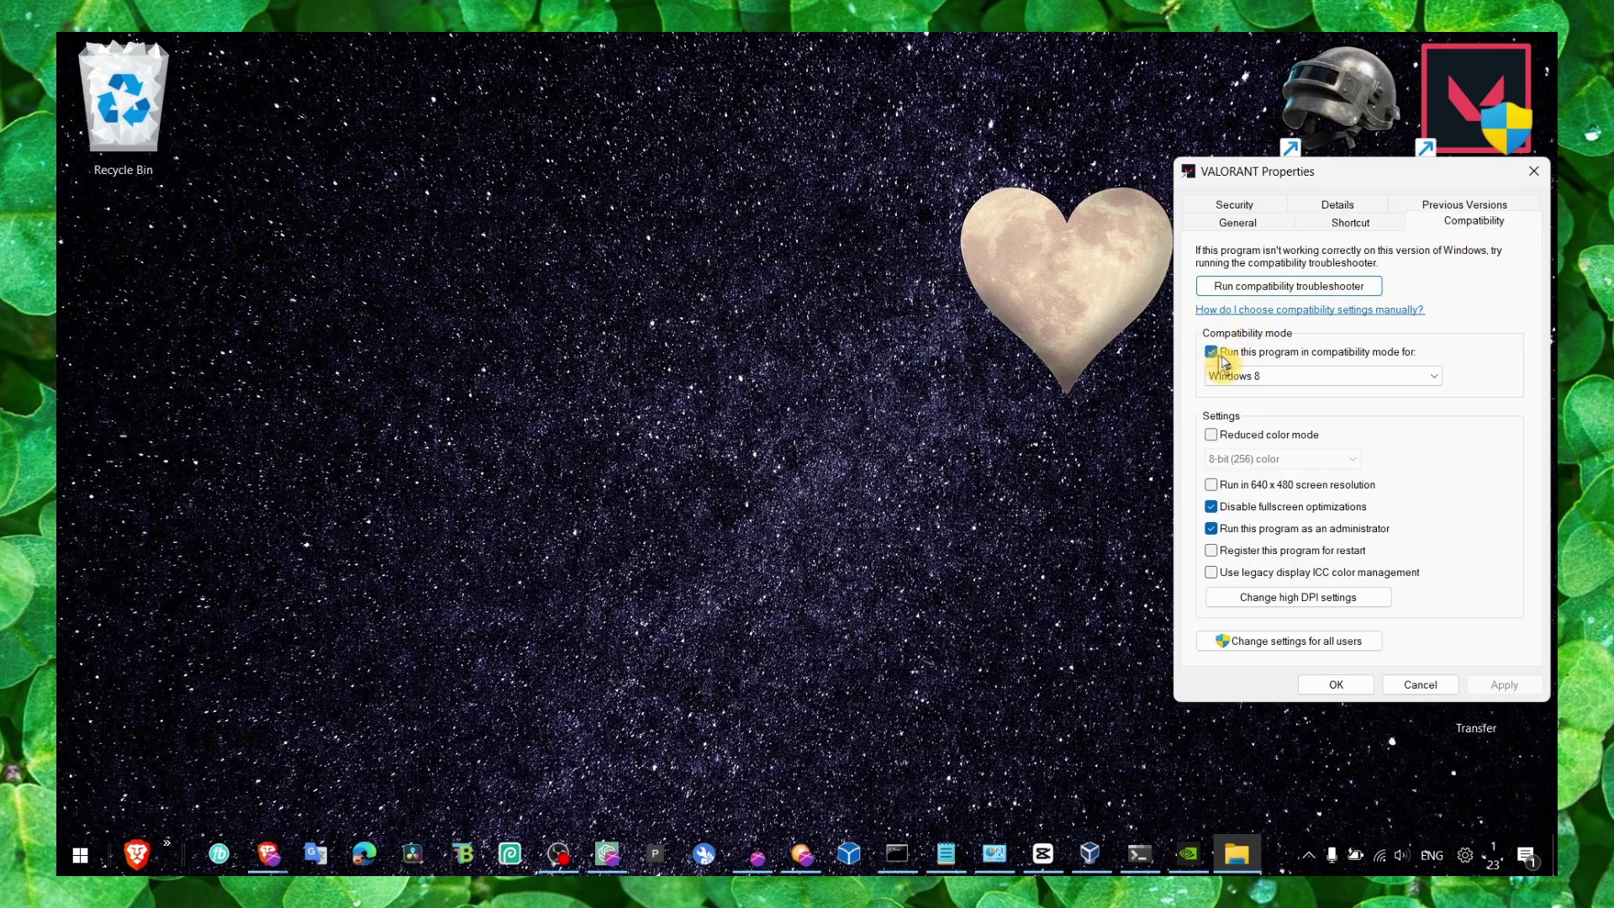
click(1324, 375)
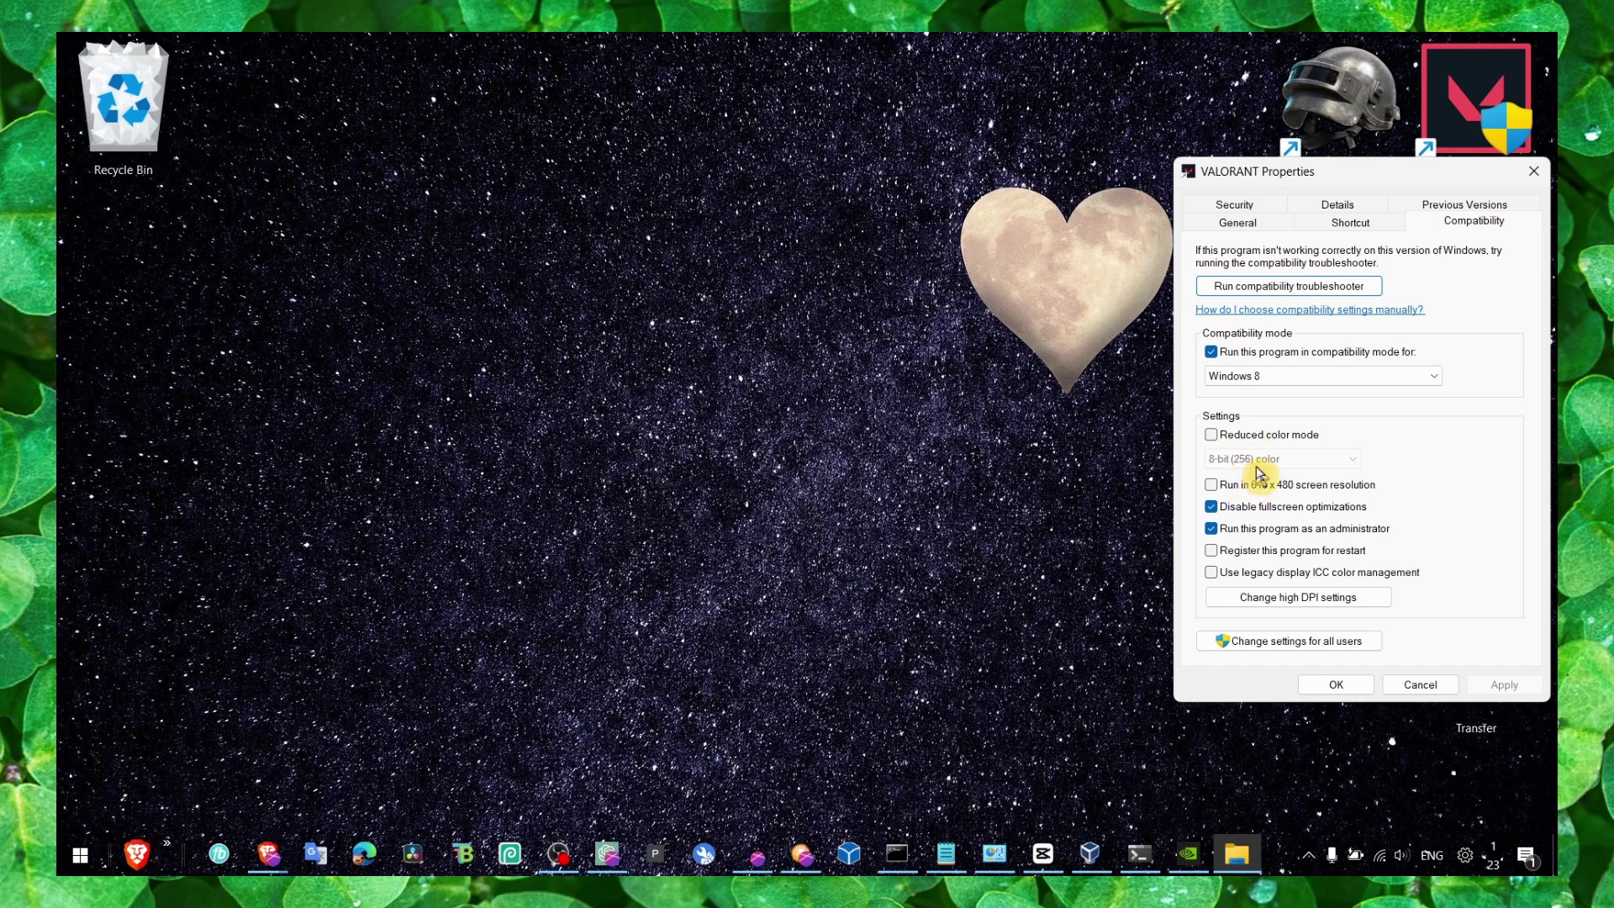
Step: Keep Run as administrator on, review the high DPI settings, and confirm the VALORANT properties
click(1212, 528)
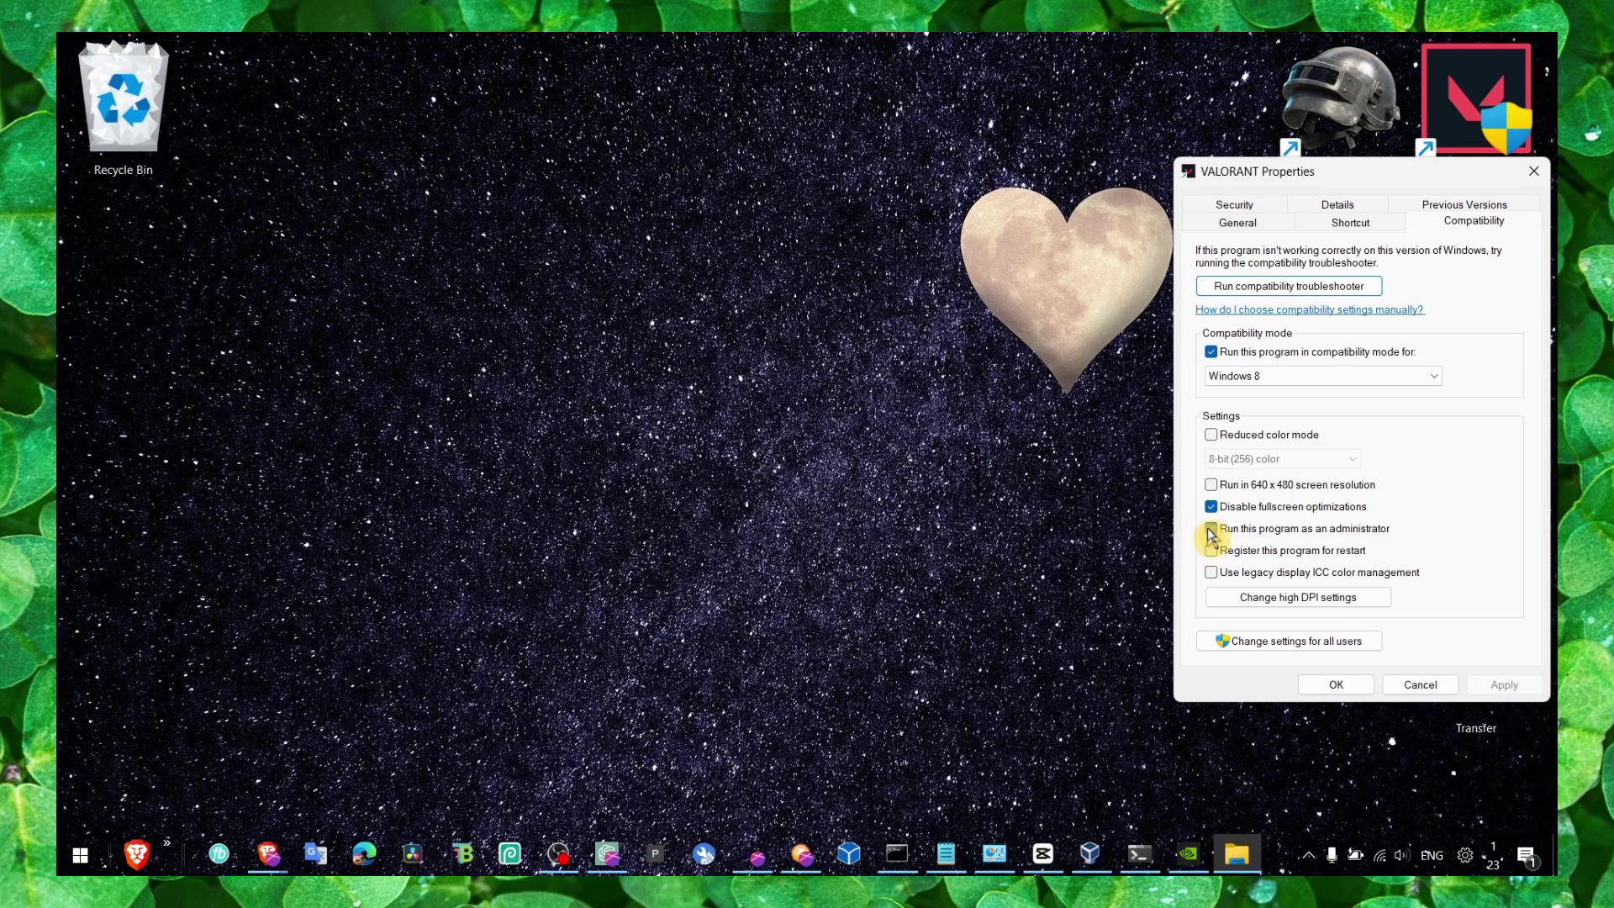
click(1211, 530)
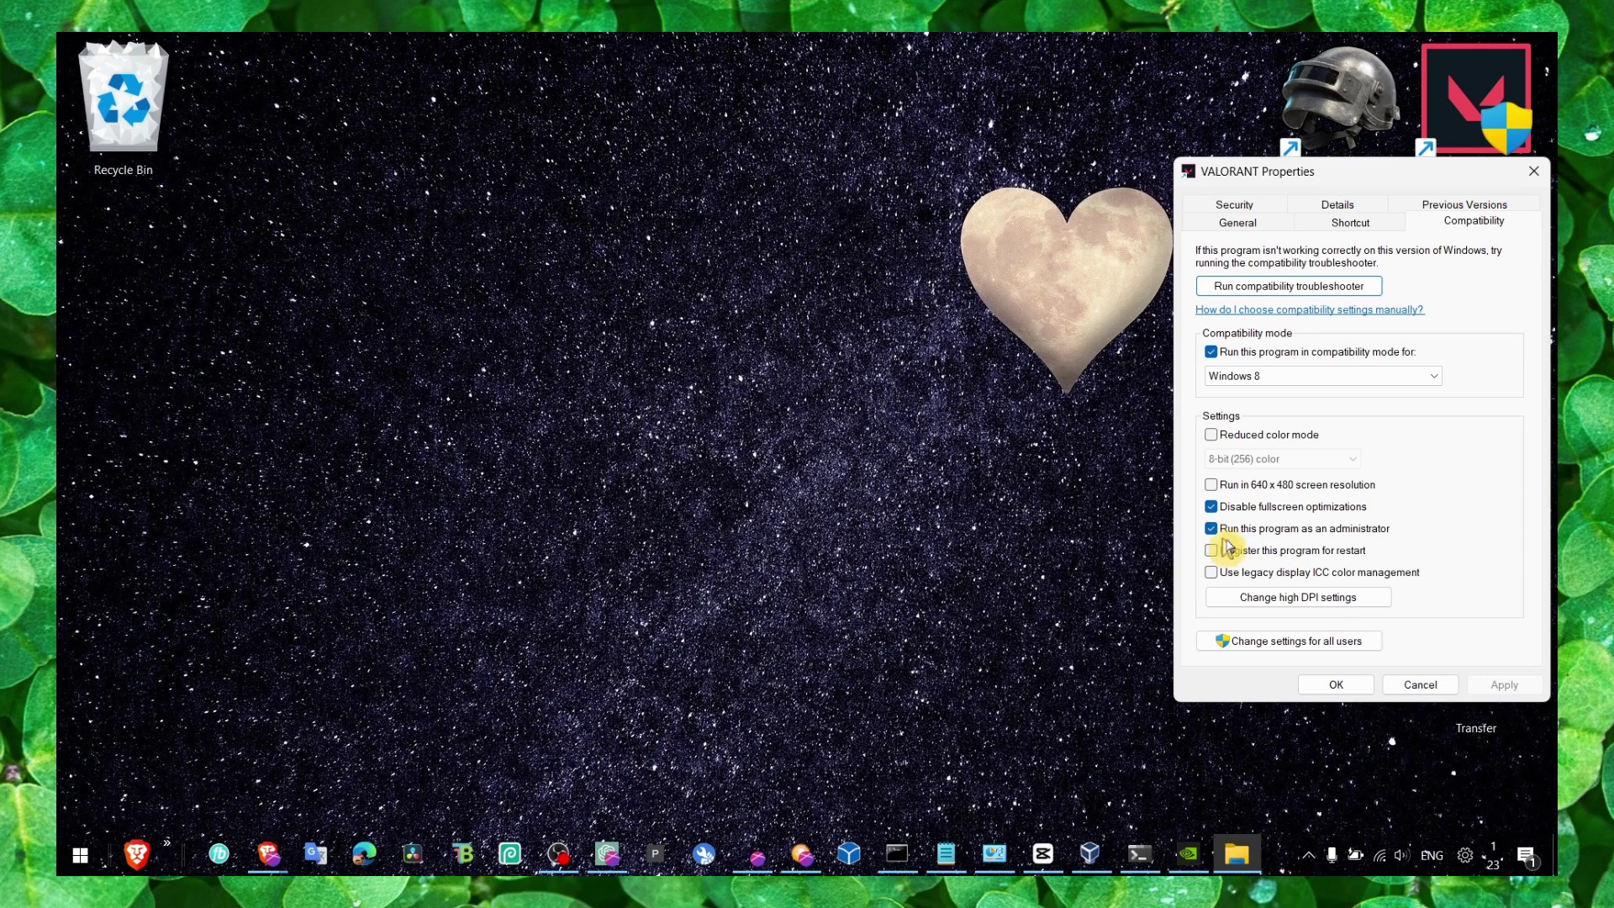
click(1255, 600)
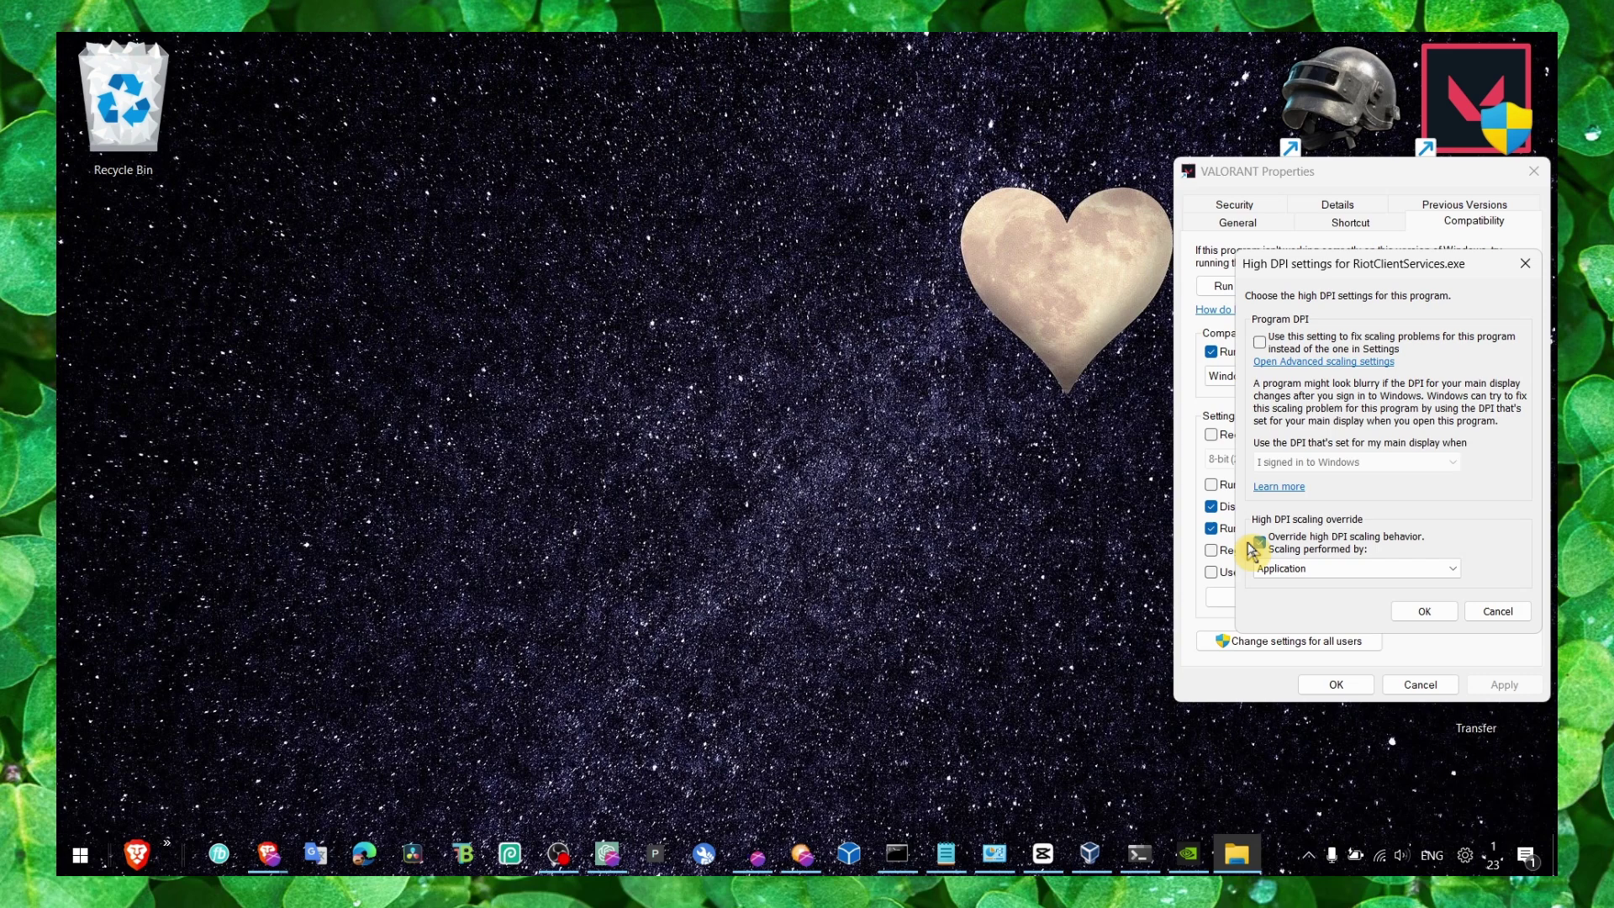
click(1424, 611)
click(1337, 684)
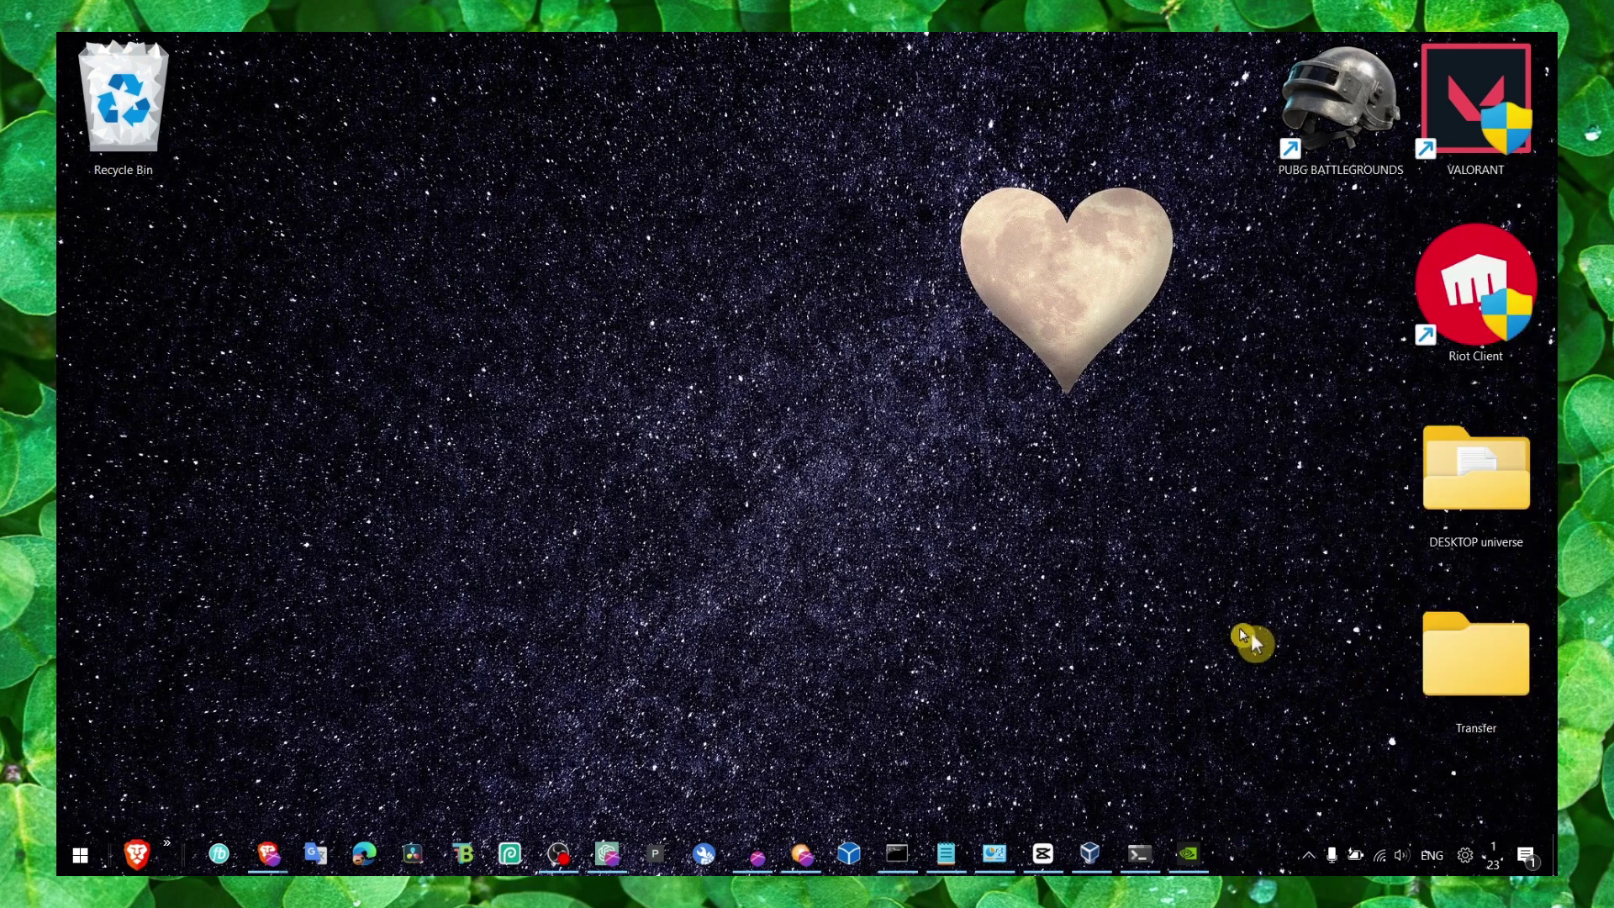
right_click(974, 483)
click(1009, 524)
Step: Reach the default graphics settings page in Windows Settings via search
key(super+s)
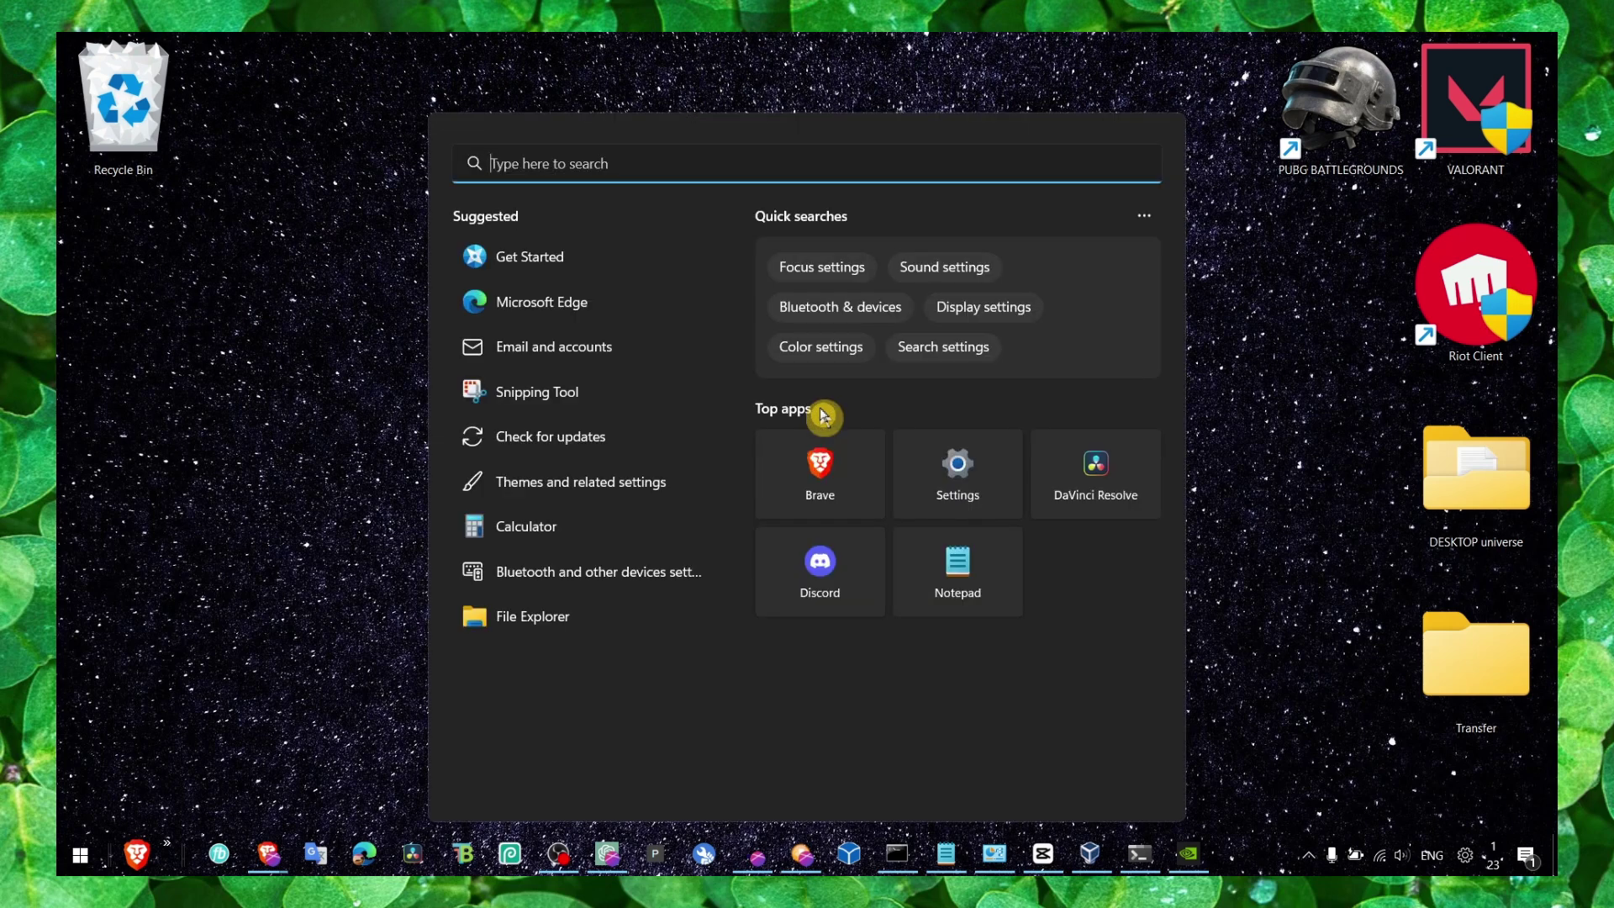
text(graphics settings)
key(Return)
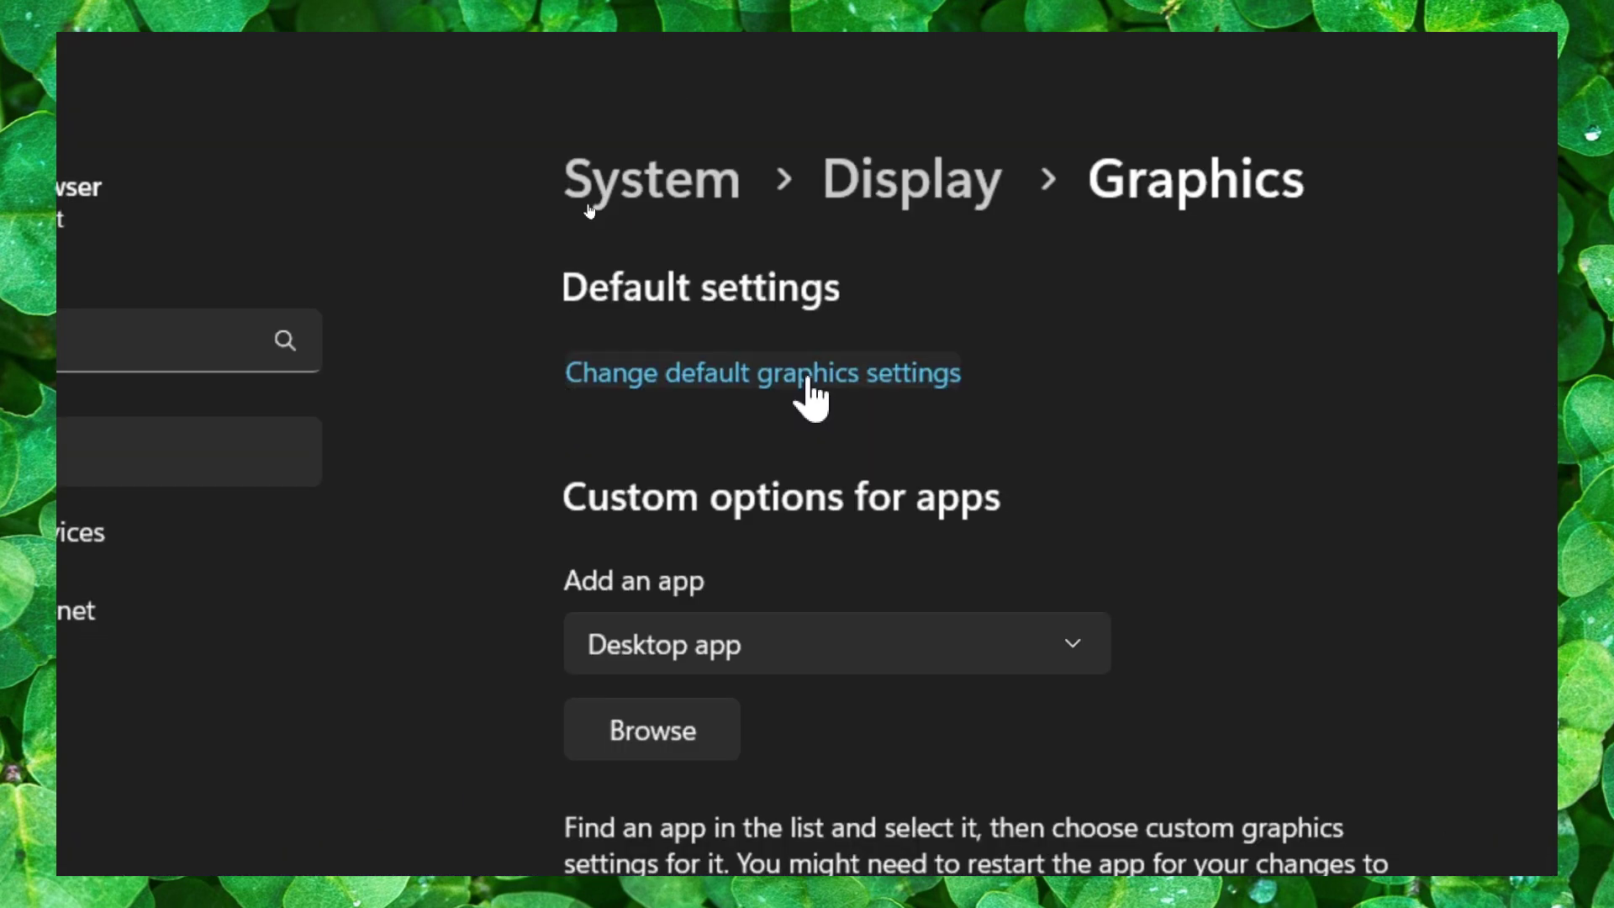
click(814, 385)
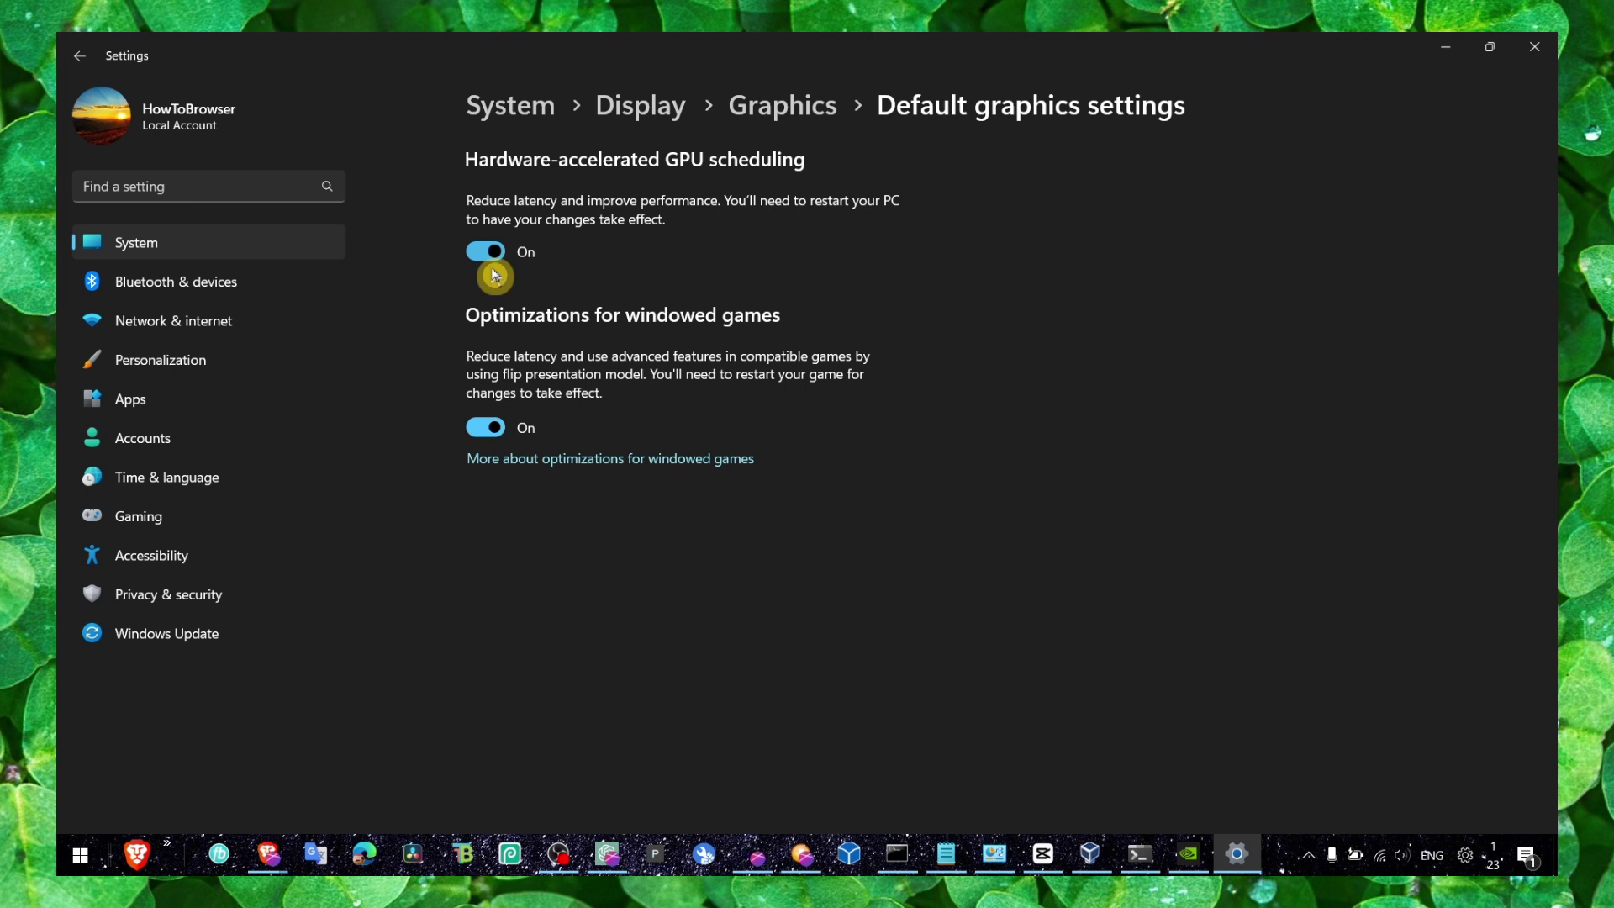
Step: Toggle hardware-accelerated GPU scheduling and windowed-game optimizations, leaving both on
click(488, 252)
click(486, 458)
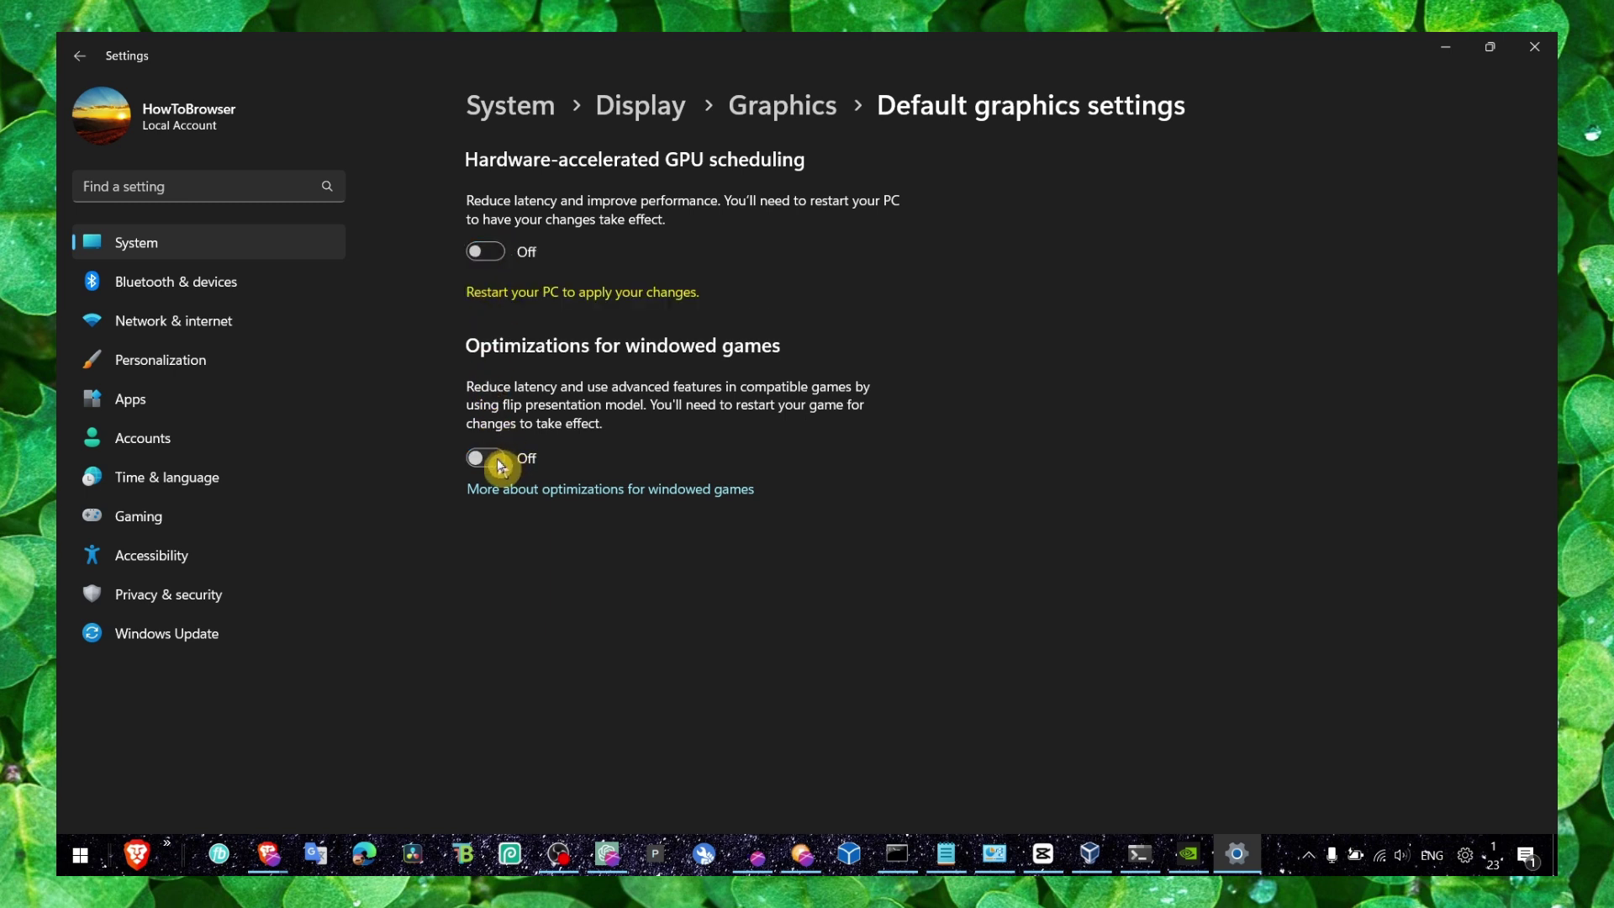
click(486, 253)
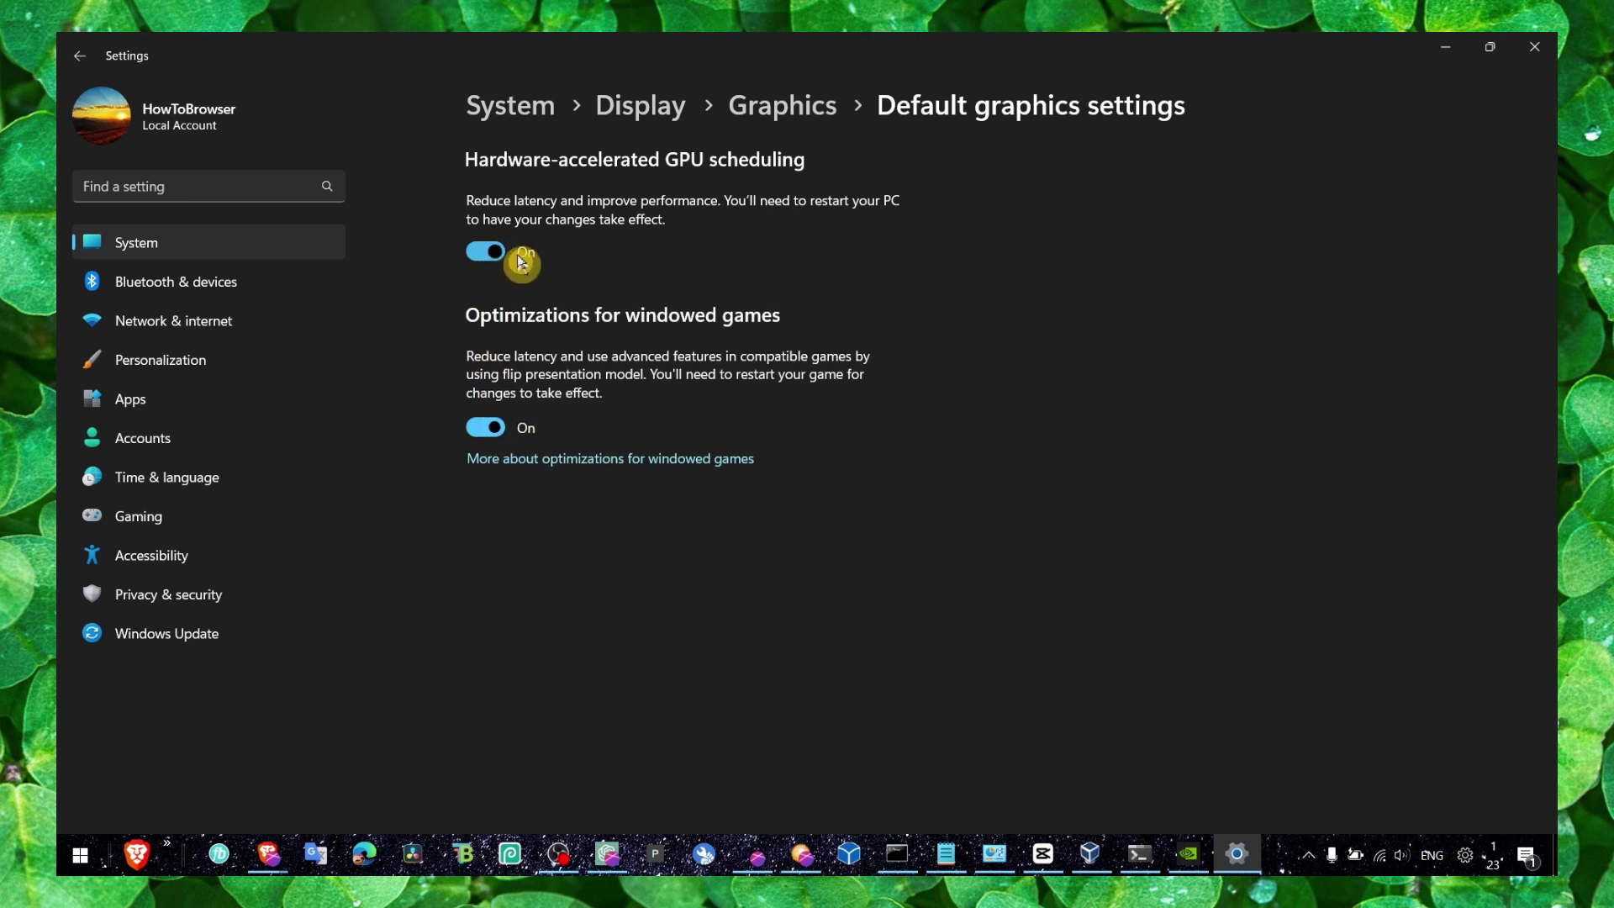
Step: In the Graphics app list, save High performance as CapCut's graphics preference and close Settings
click(754, 106)
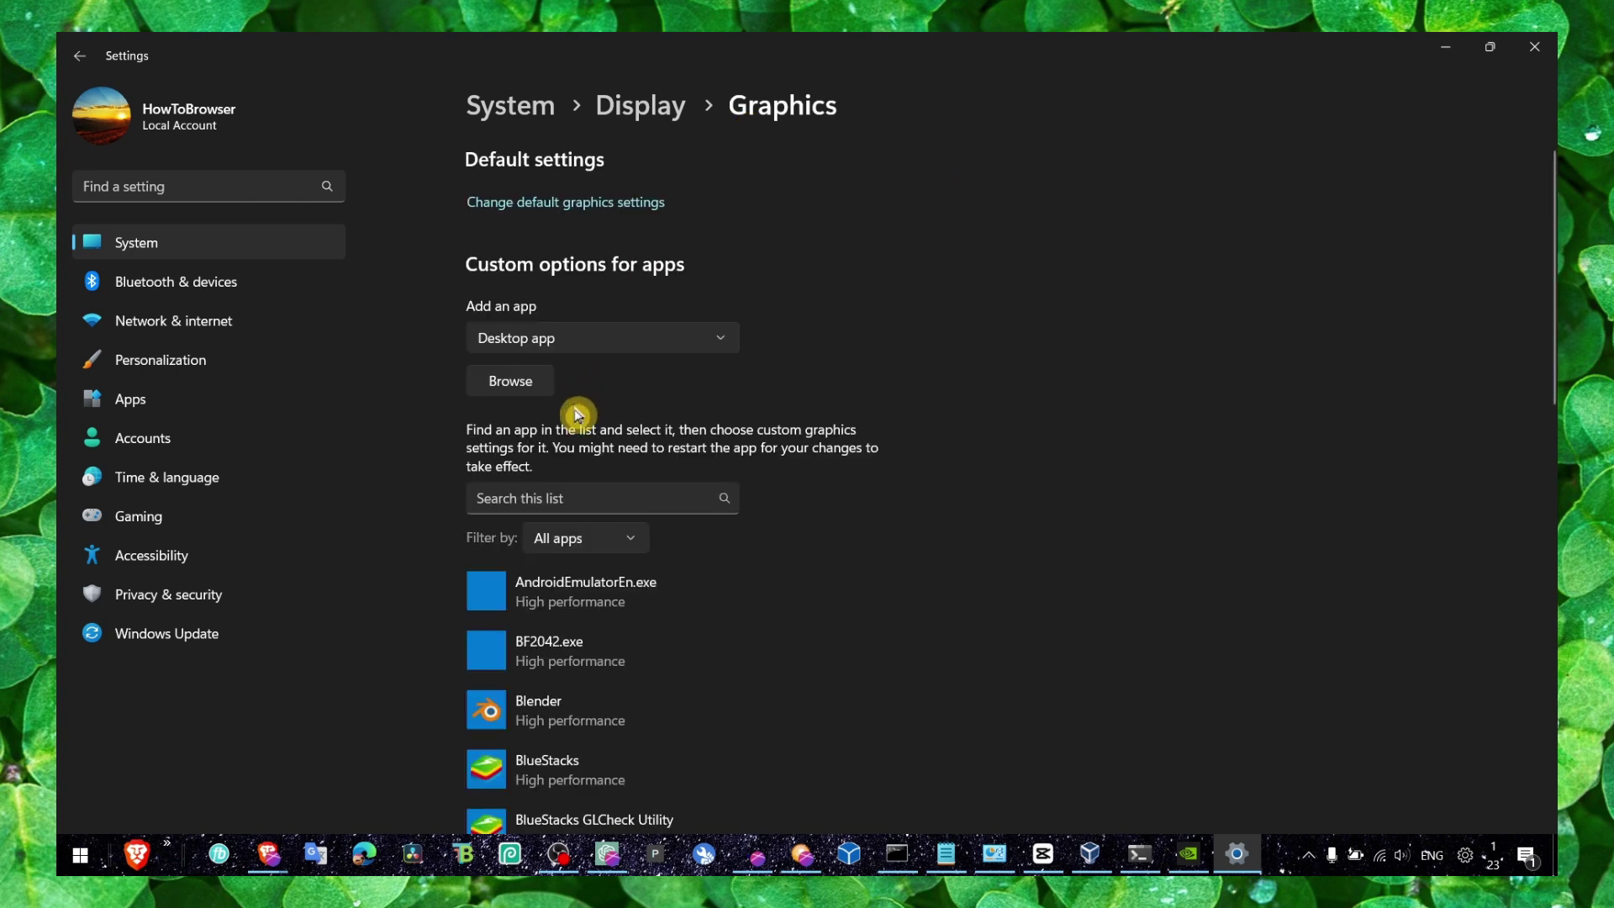
scroll(577, 430, down, 3)
scroll(581, 479, down, 2)
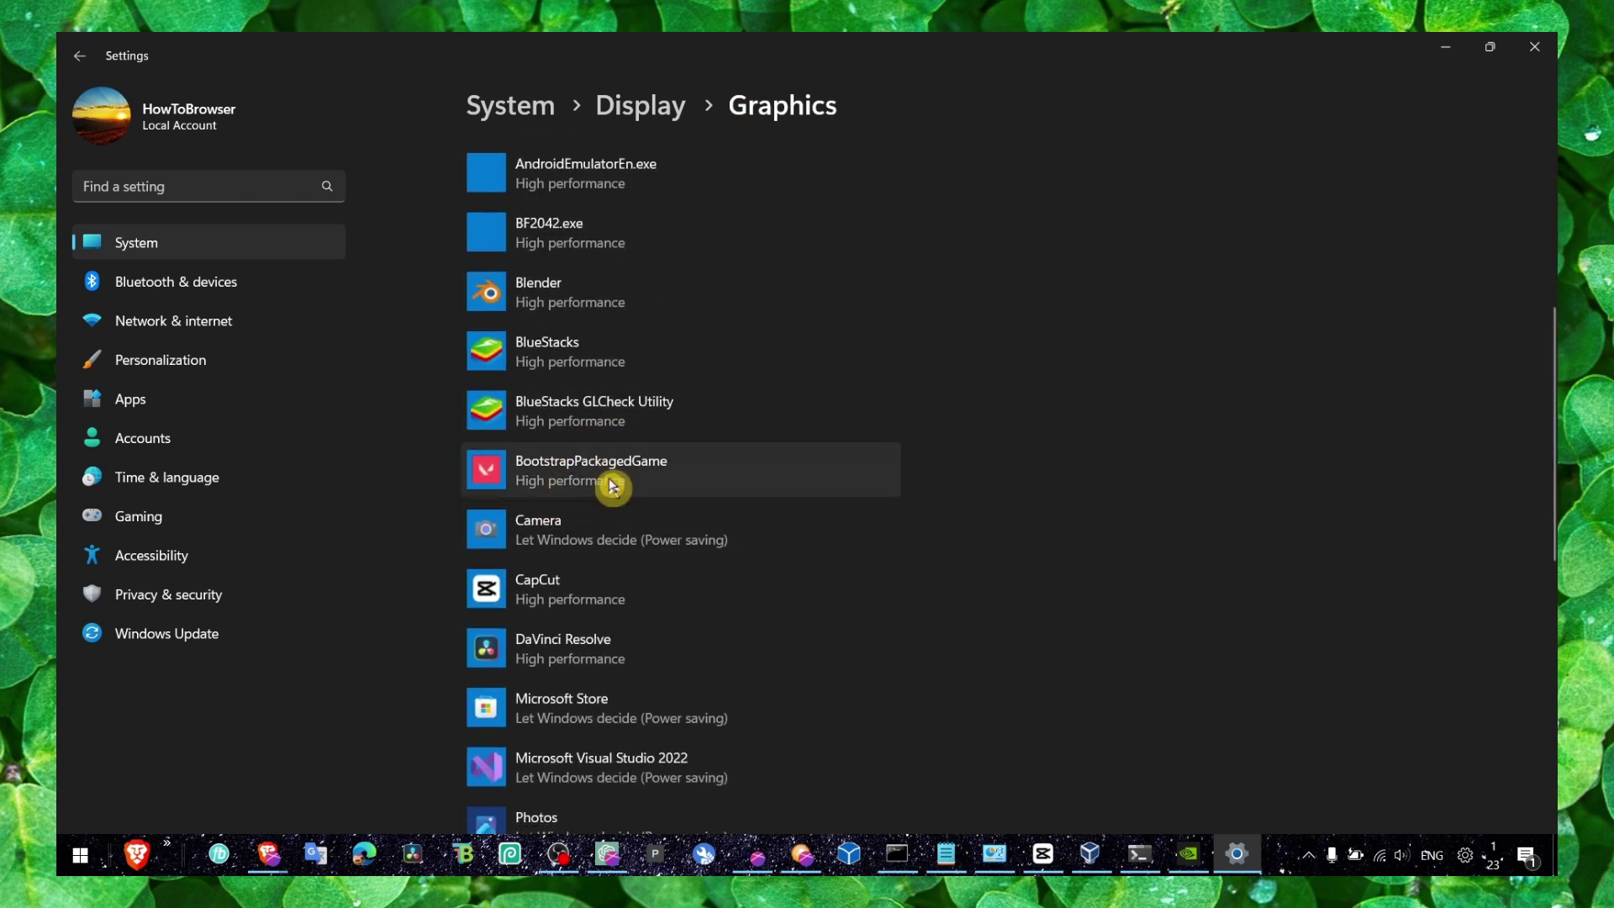
scroll(592, 568, down, 1)
click(587, 504)
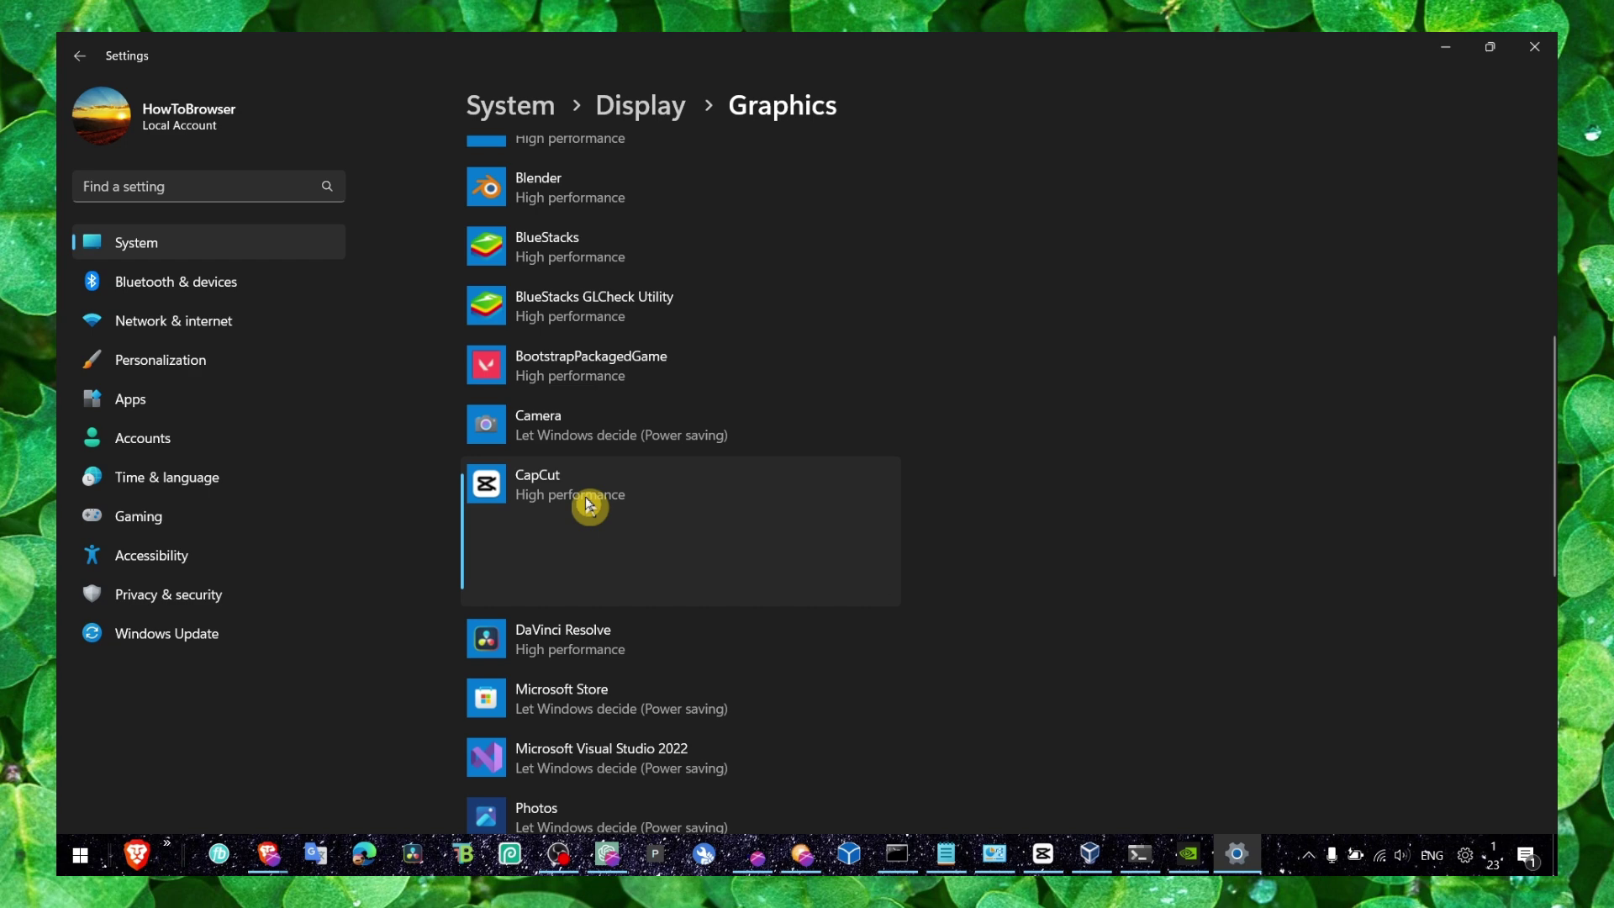
click(752, 582)
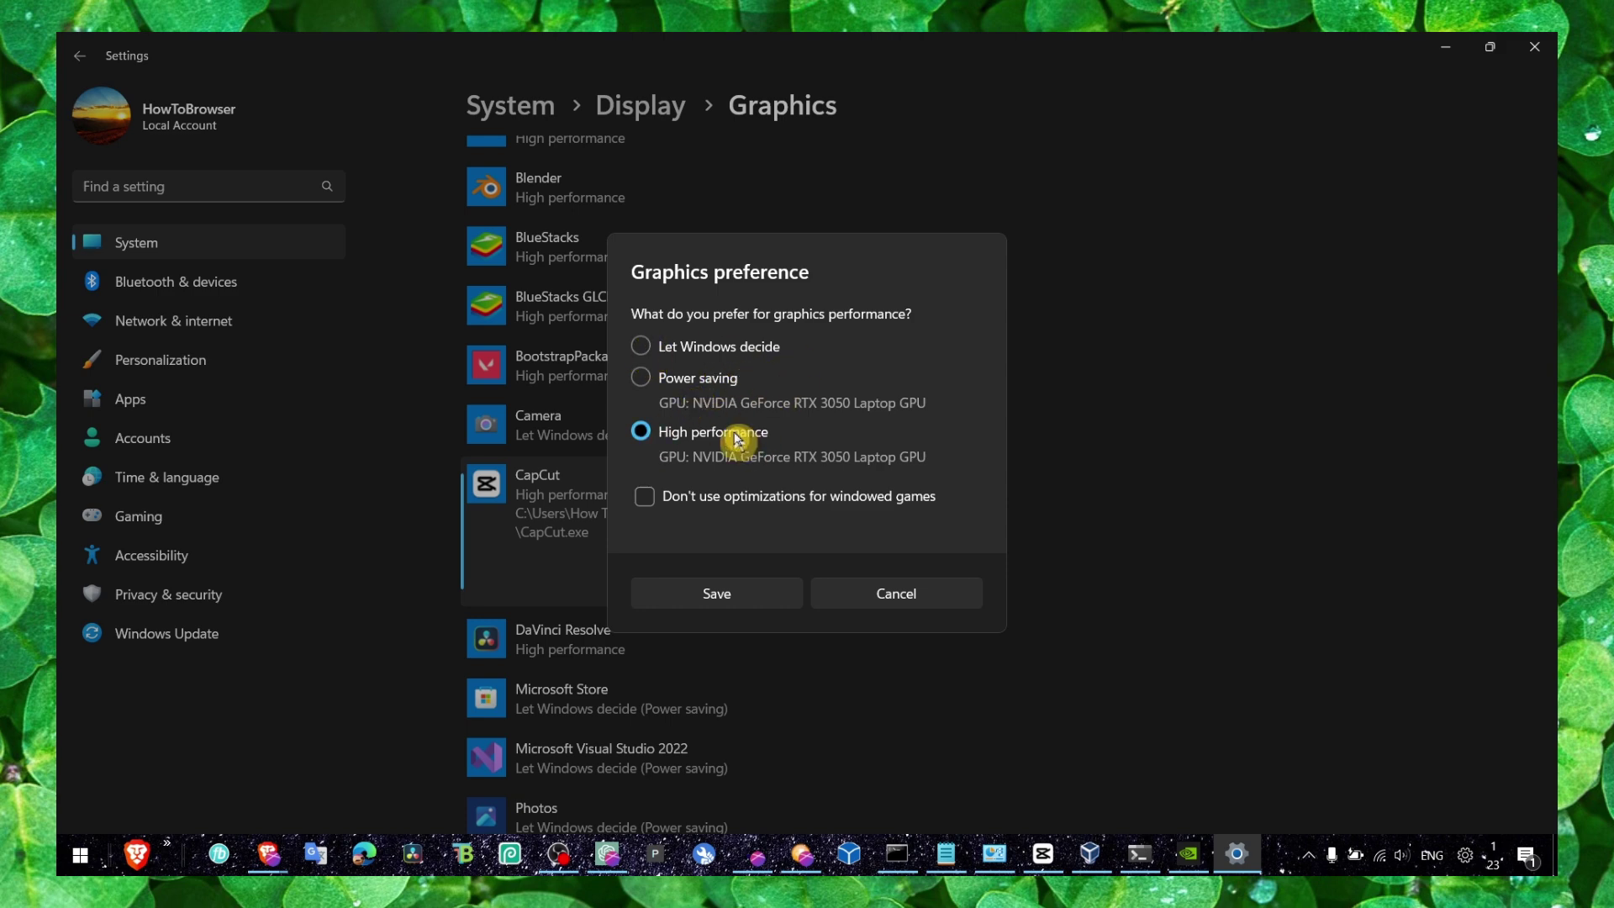
click(750, 587)
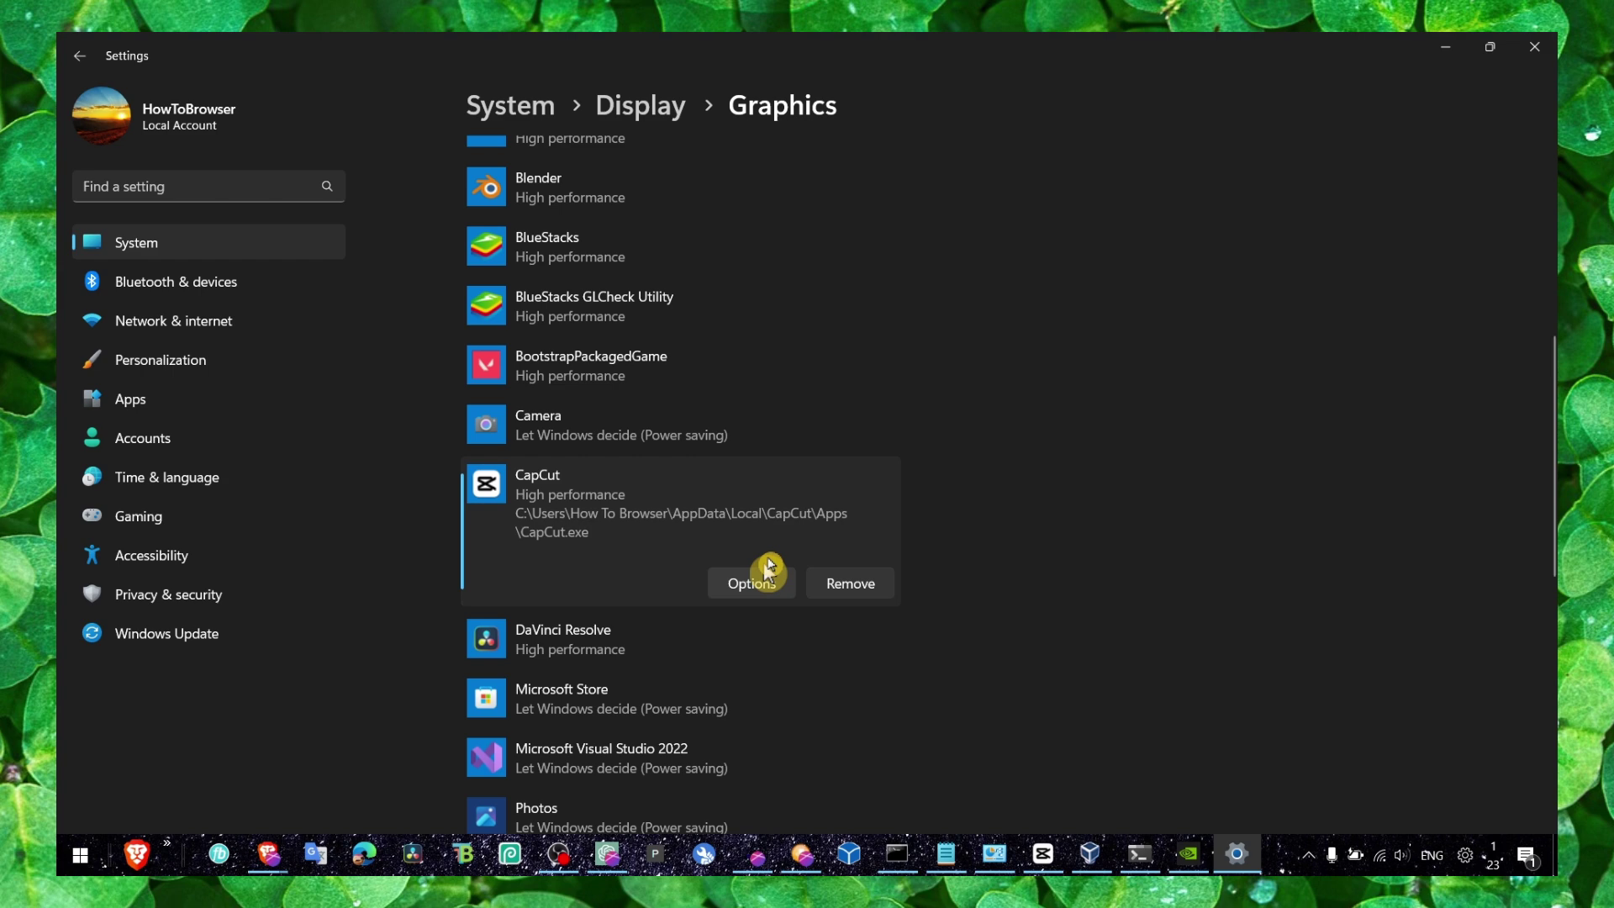
click(1533, 47)
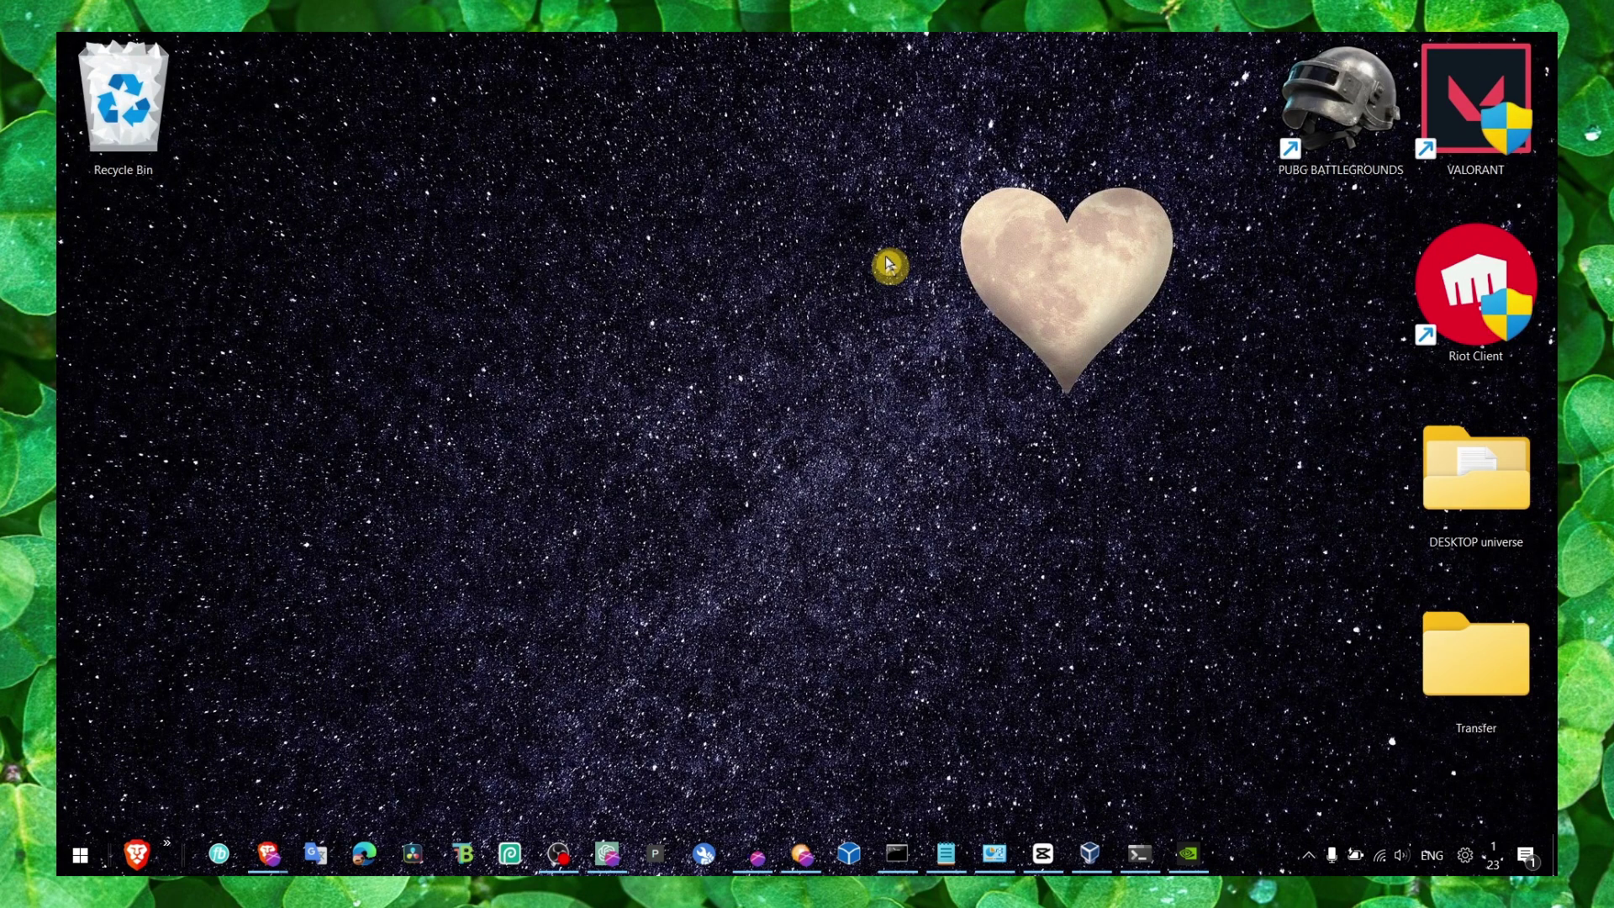
Step: Reach the Balanced power plan's advanced power settings through a 'power' search
key(super+s)
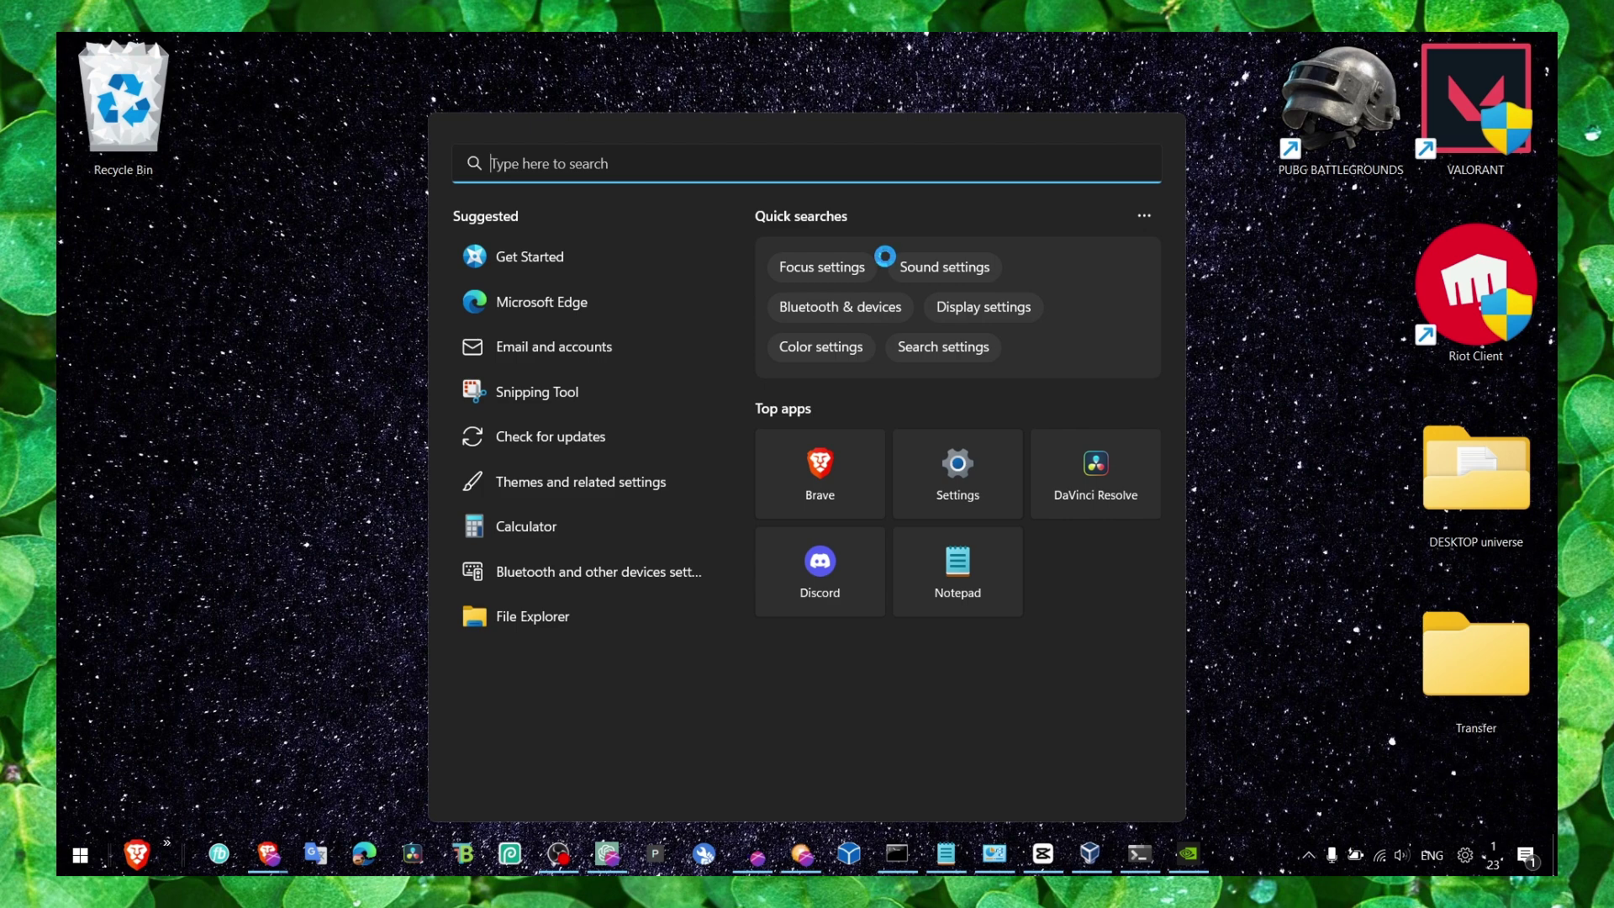
text(power)
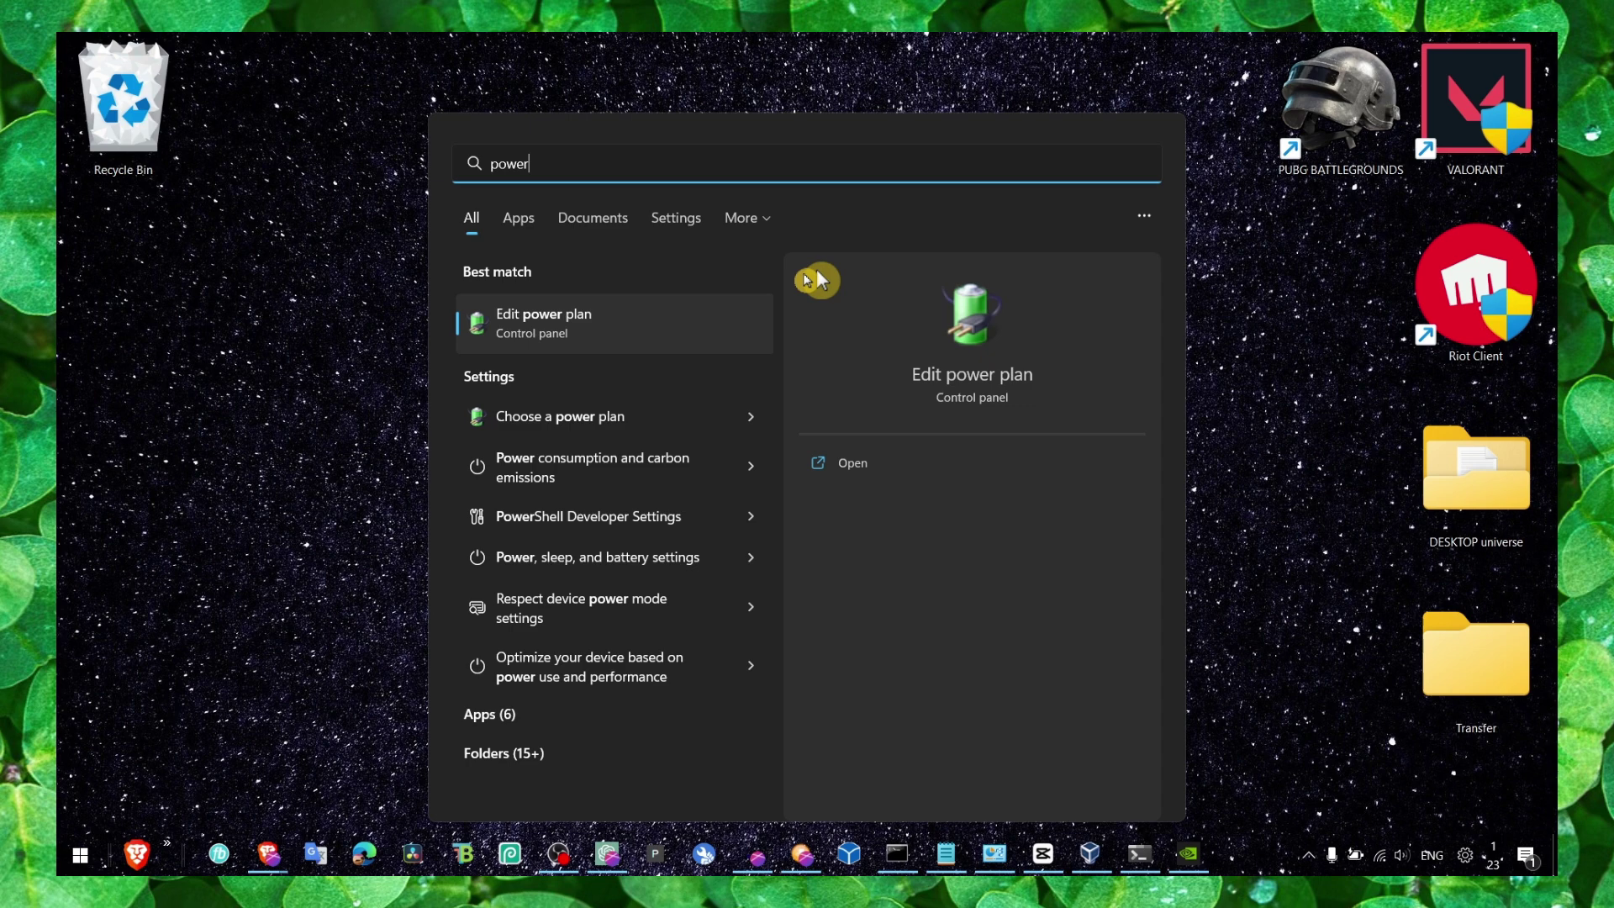
key(Return)
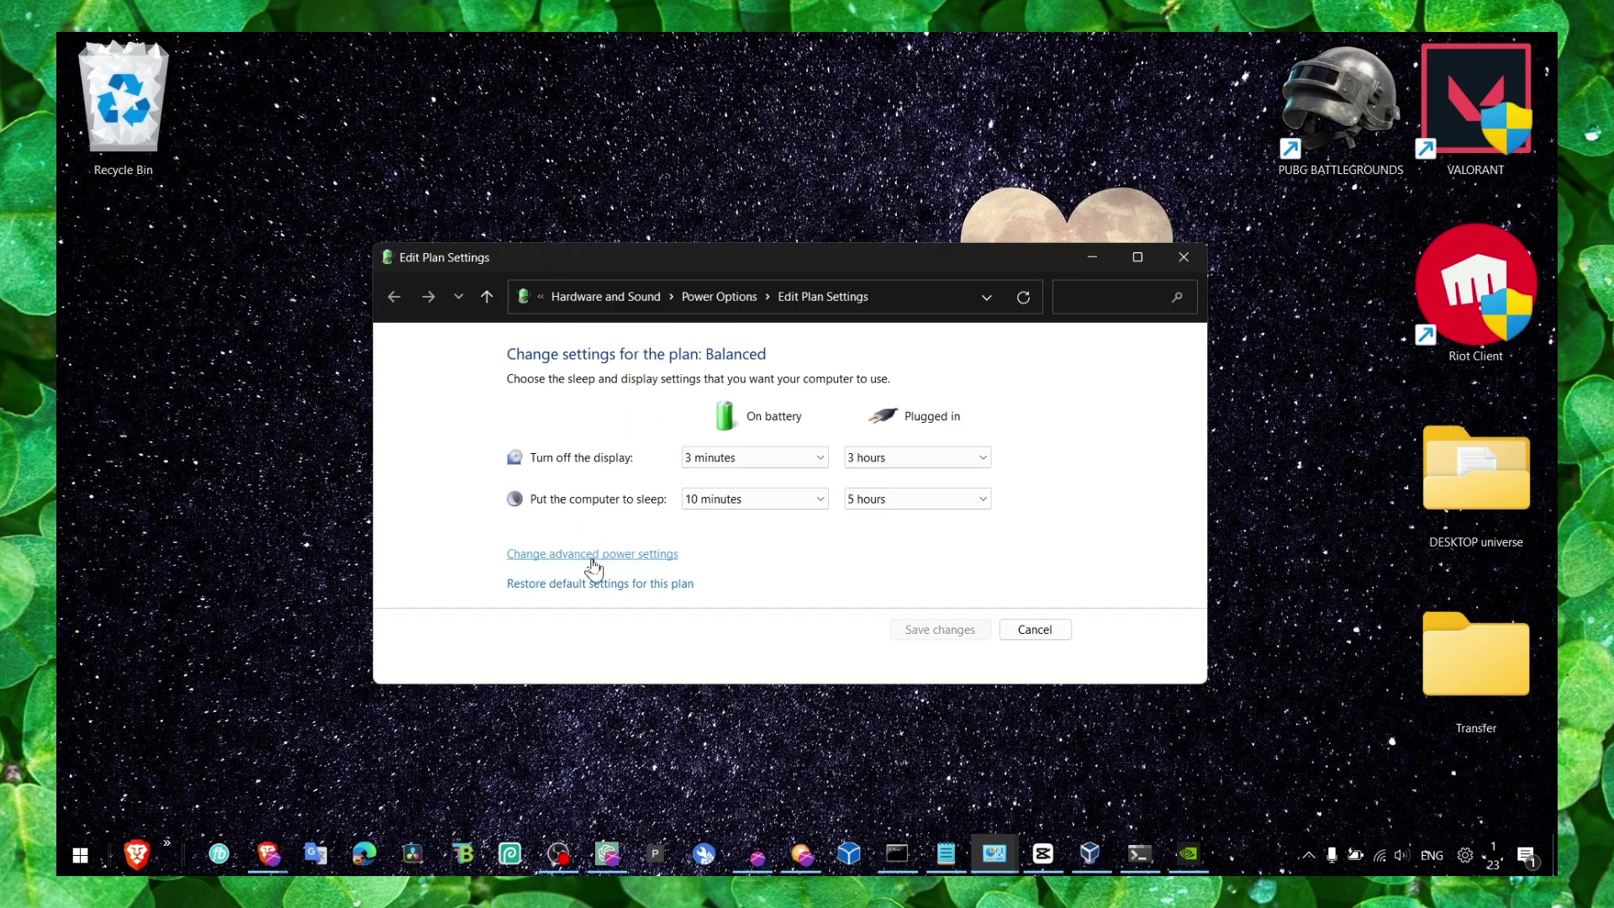
click(695, 305)
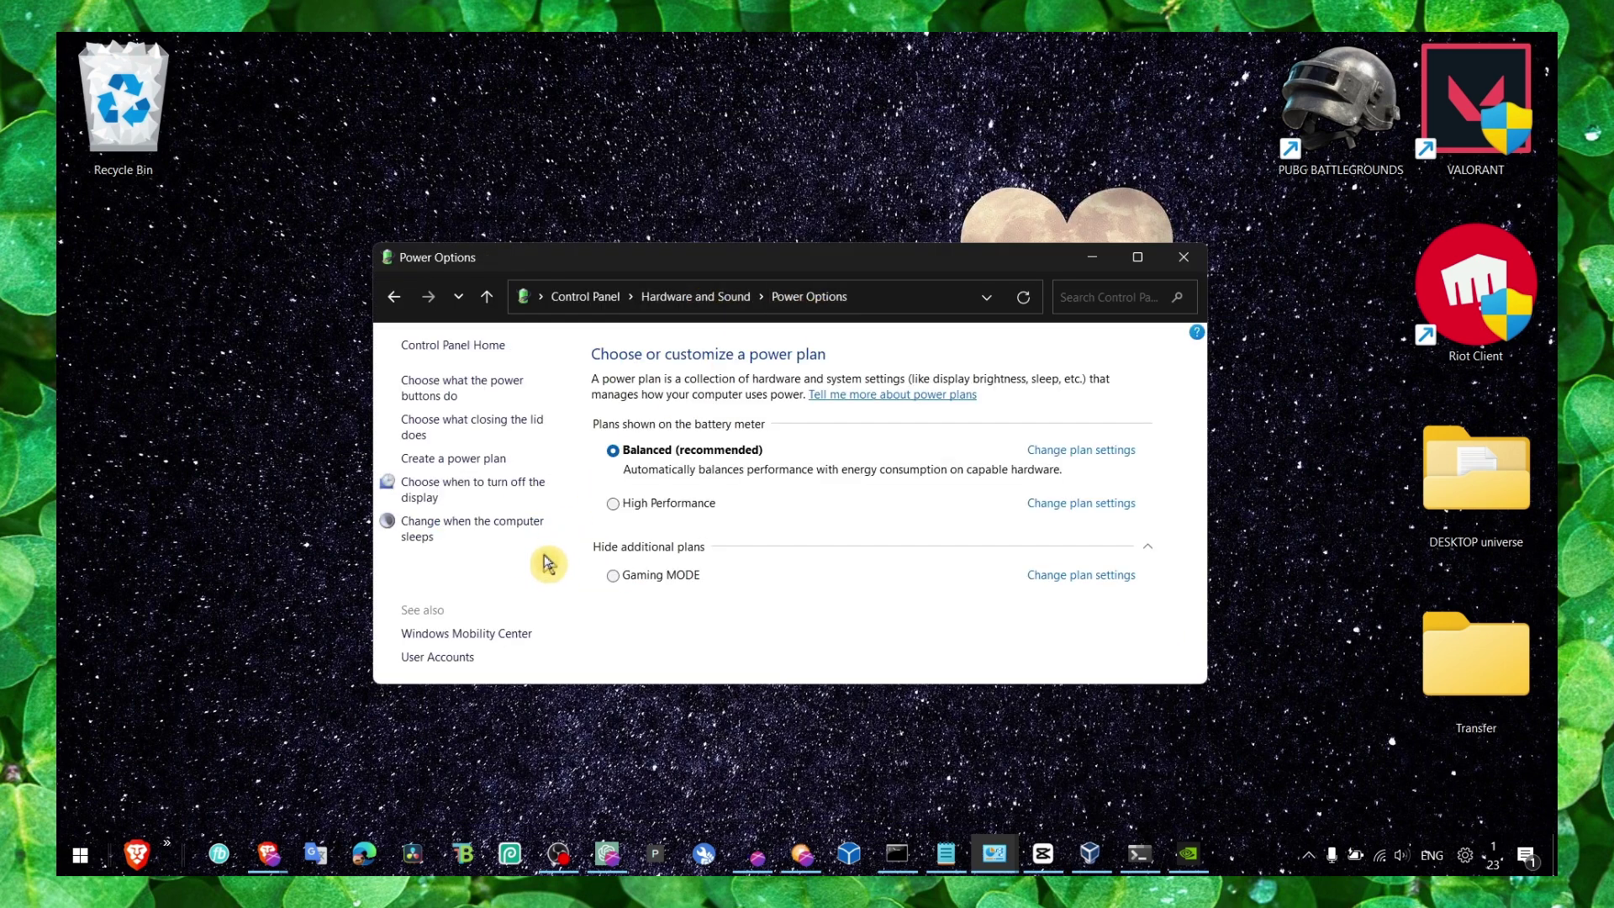
click(1080, 450)
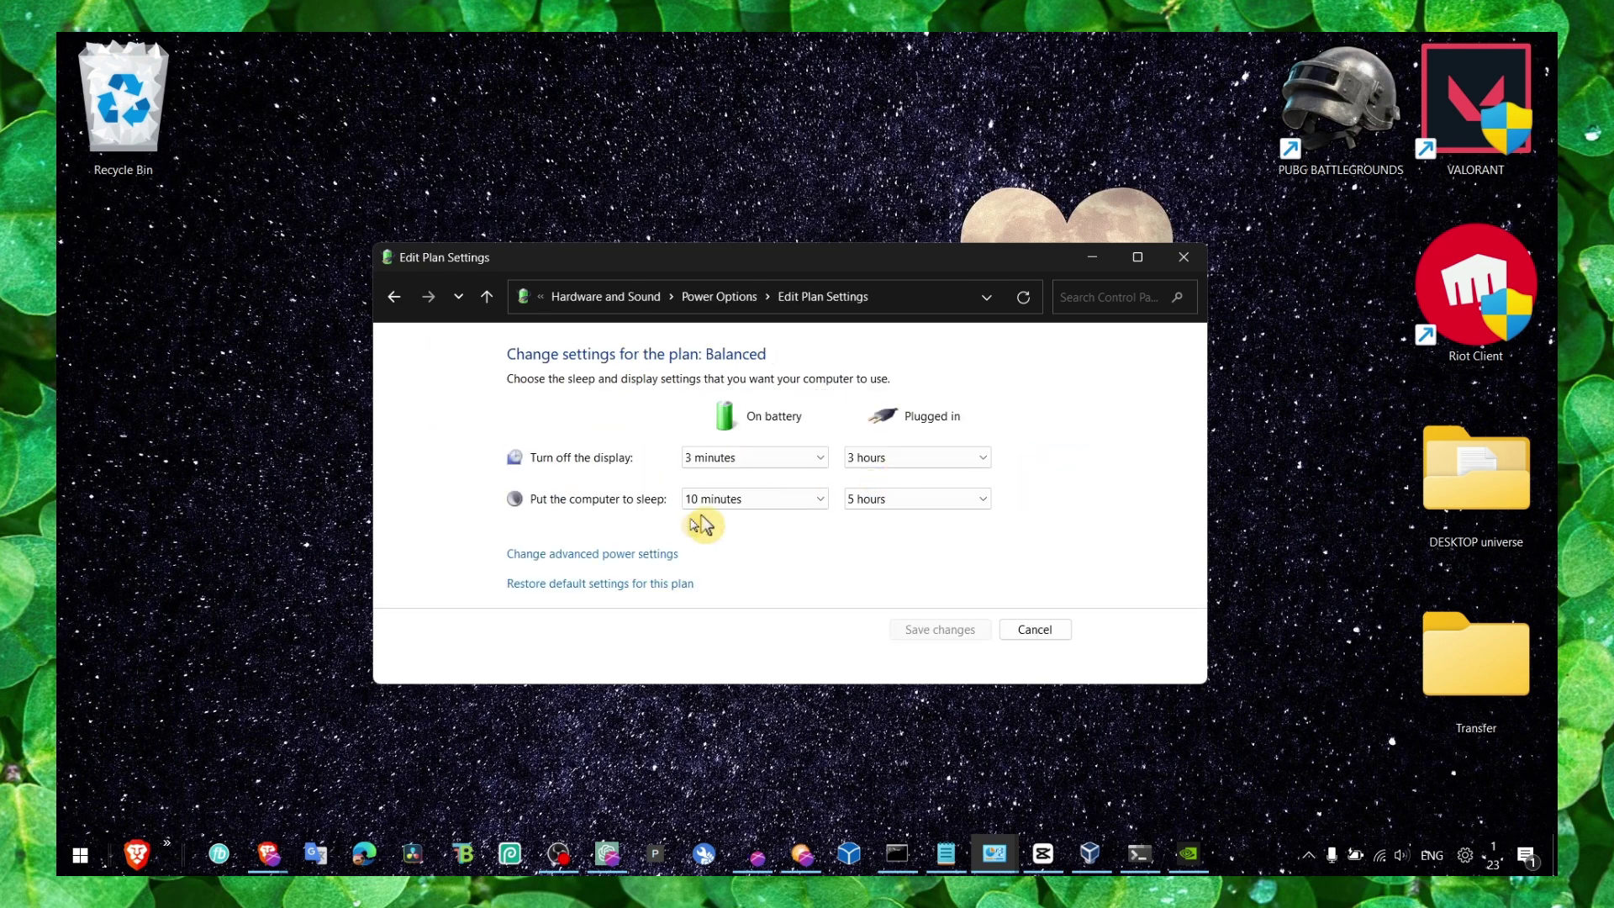
click(619, 558)
scroll(190, 359, down, 3)
Step: Under Processor power management, confirm maximum processor state stays at 100% and close the plan windows
click(136, 349)
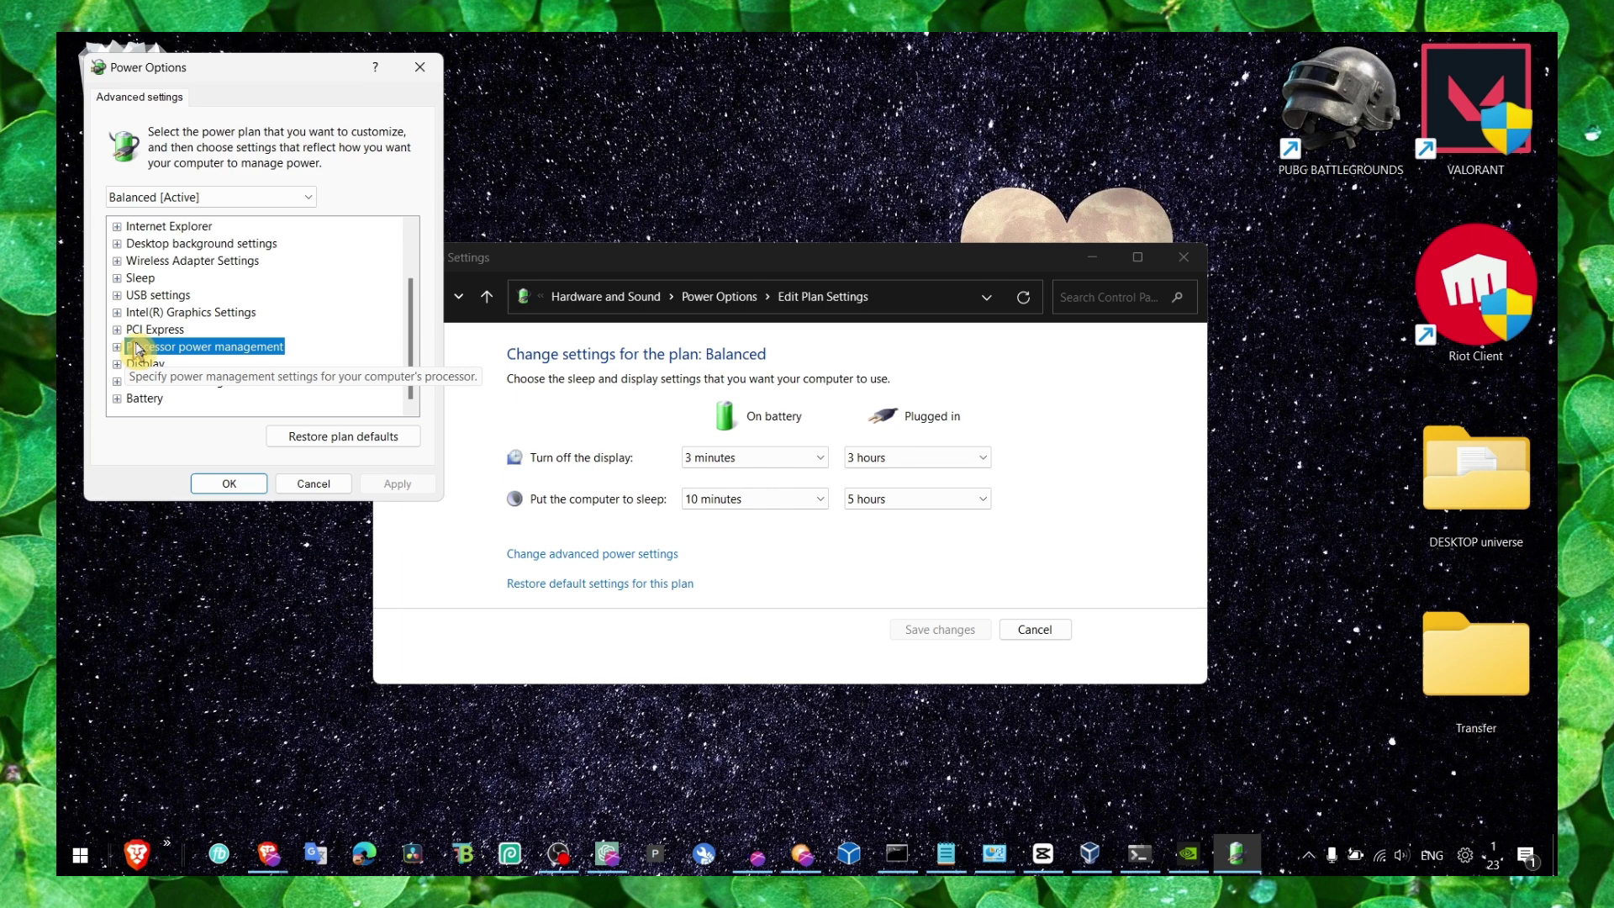
click(118, 347)
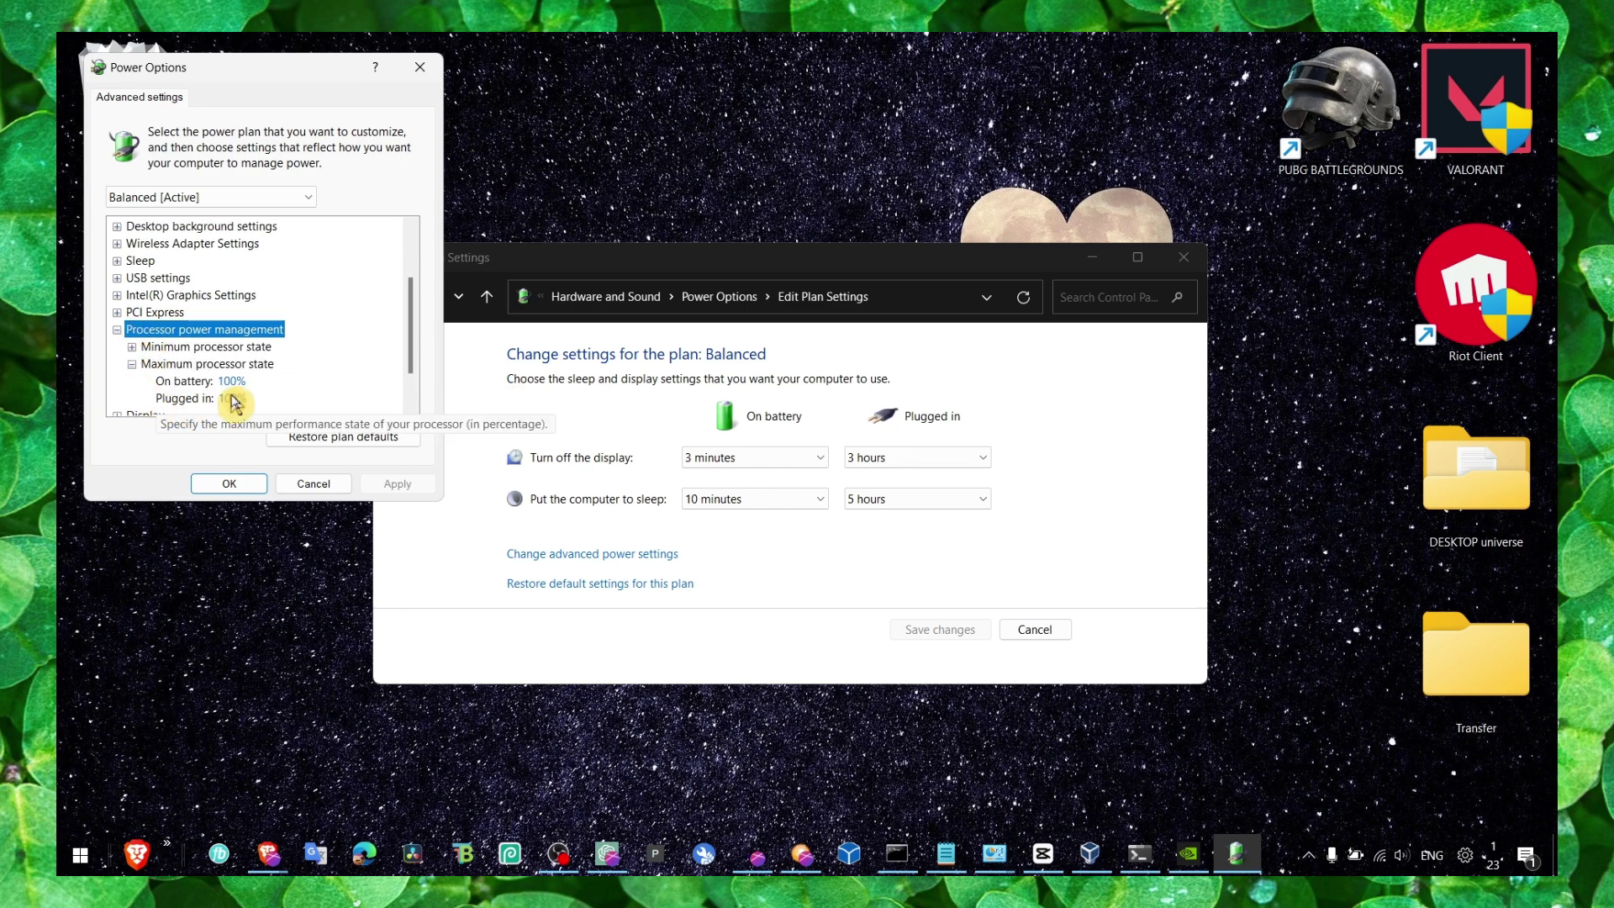
click(250, 484)
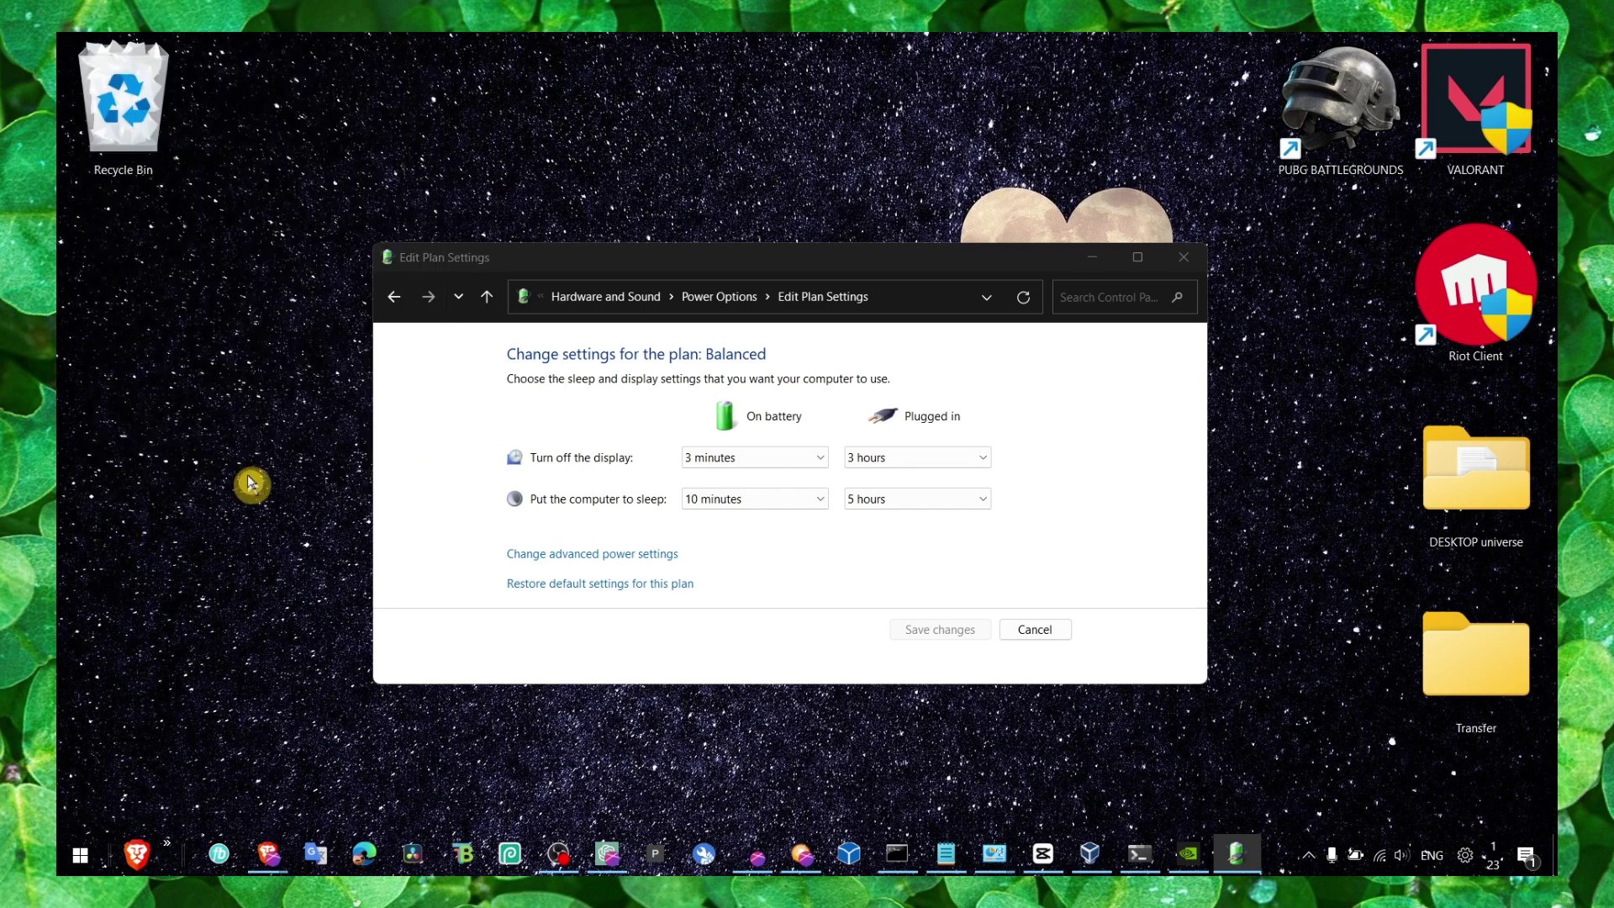
click(1183, 257)
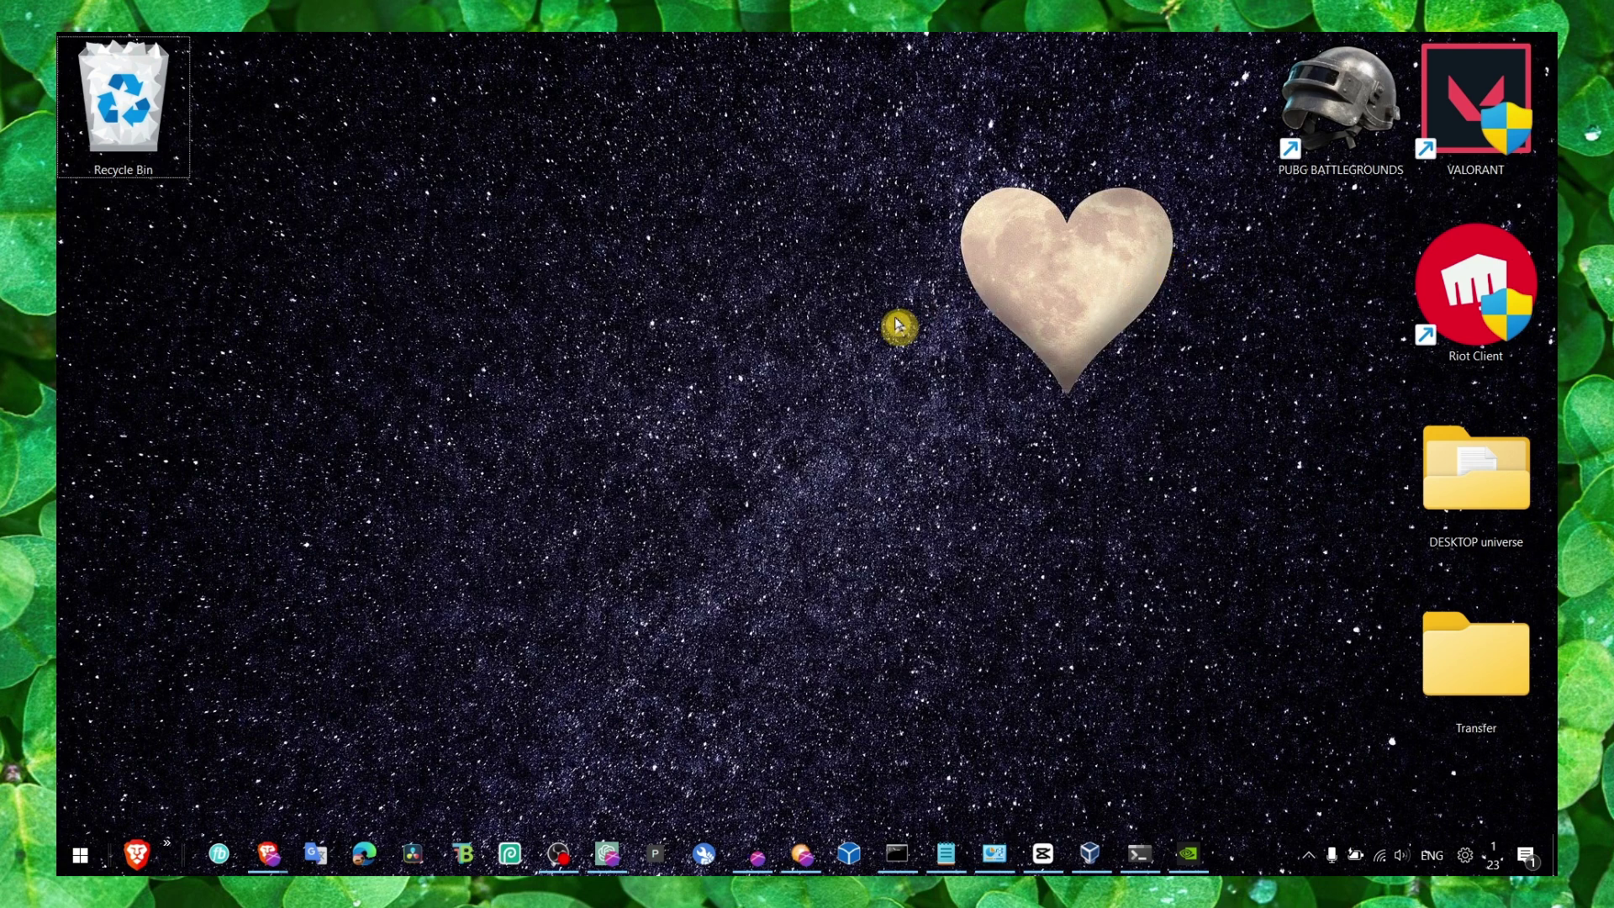
Step: In Task Manager's Details list, set a new priority level for a brave.exe process
key(super)
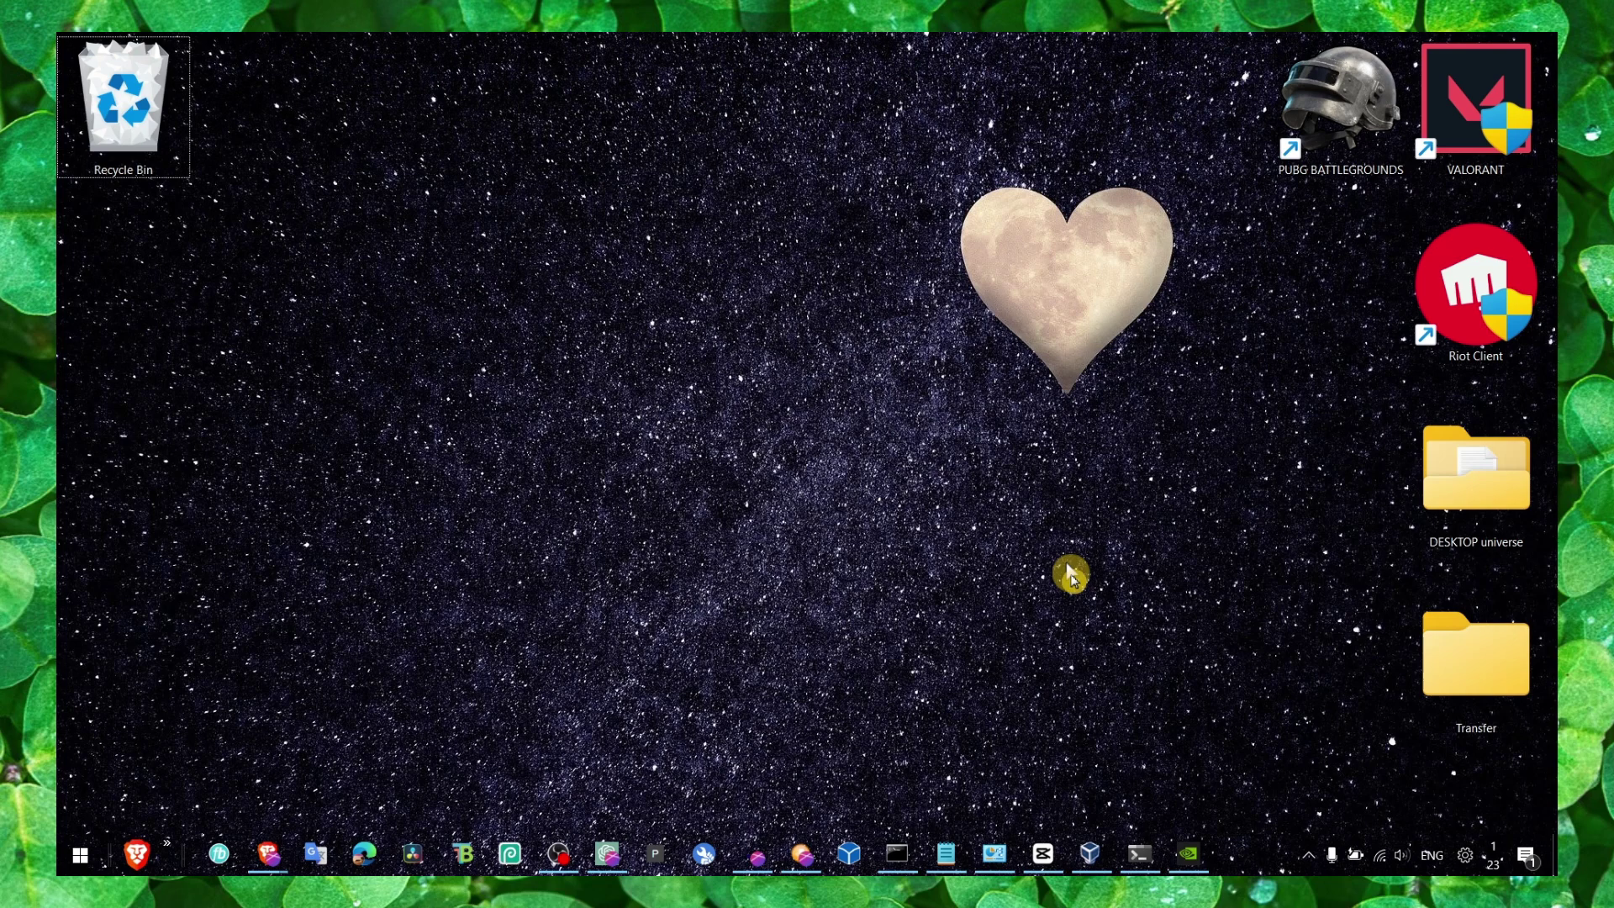
right_click(1238, 854)
click(1273, 714)
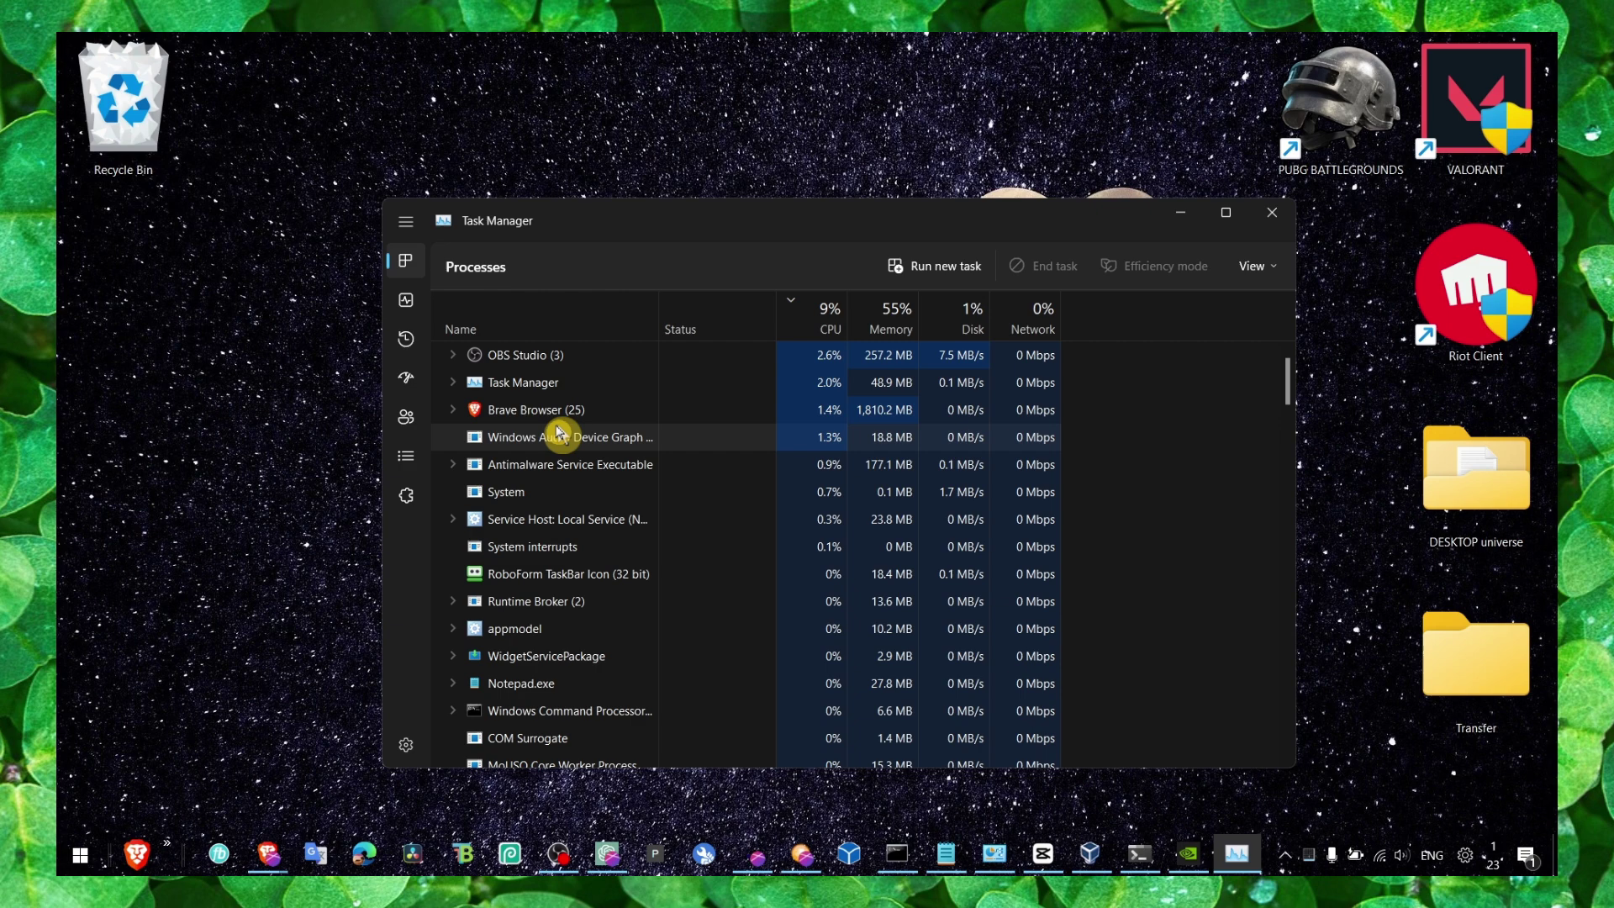
click(405, 456)
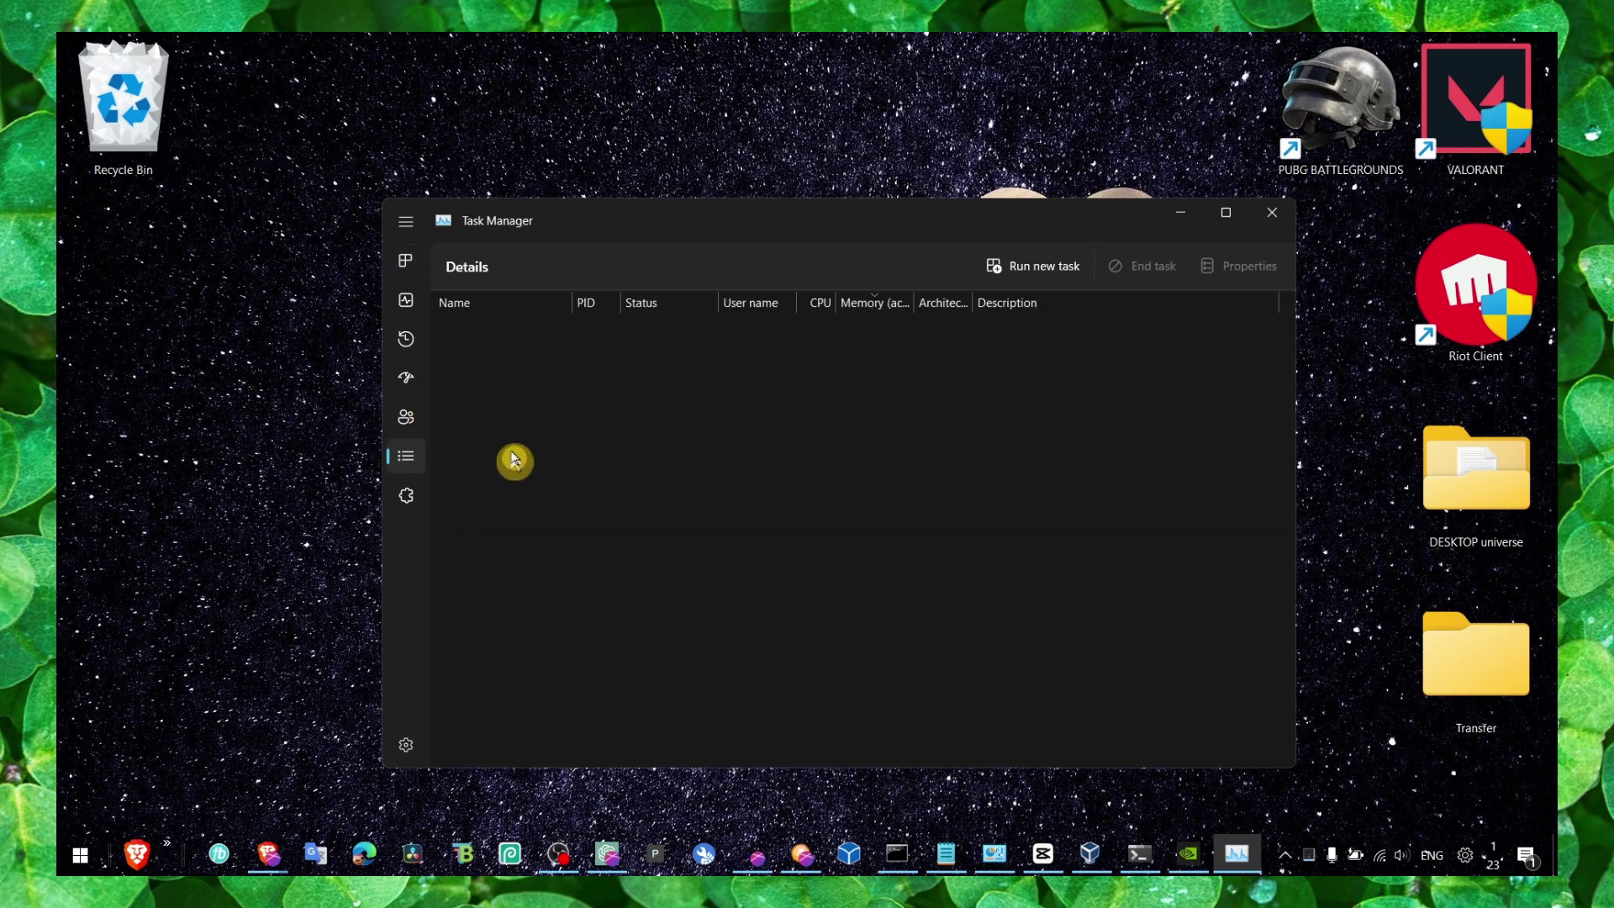
right_click(486, 389)
mouse_move(366, 491)
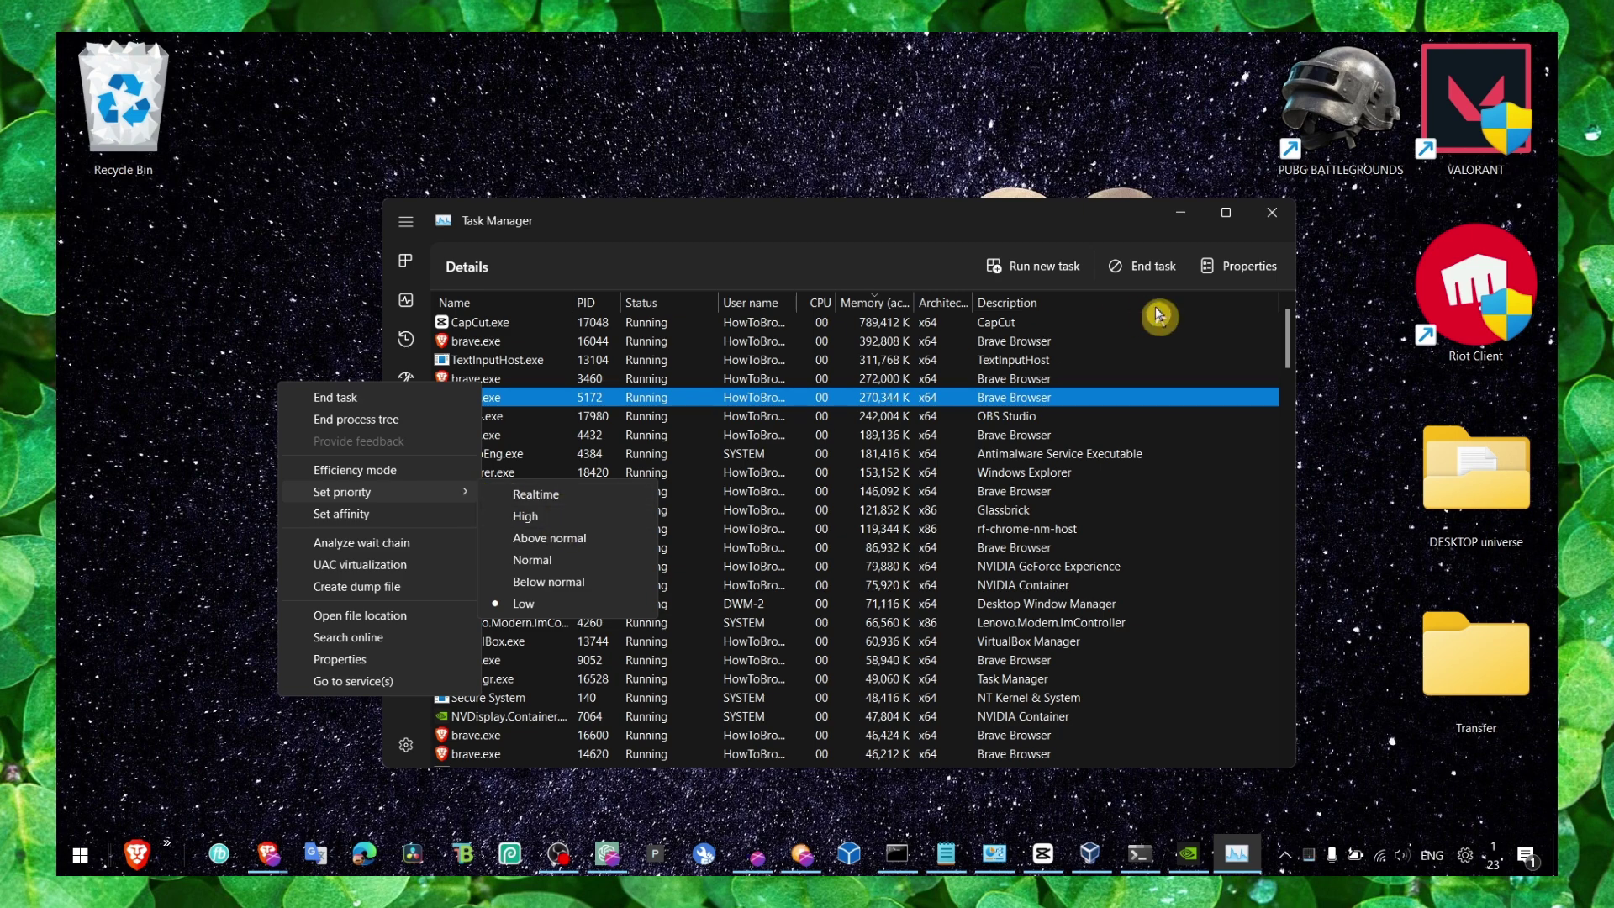
click(1271, 213)
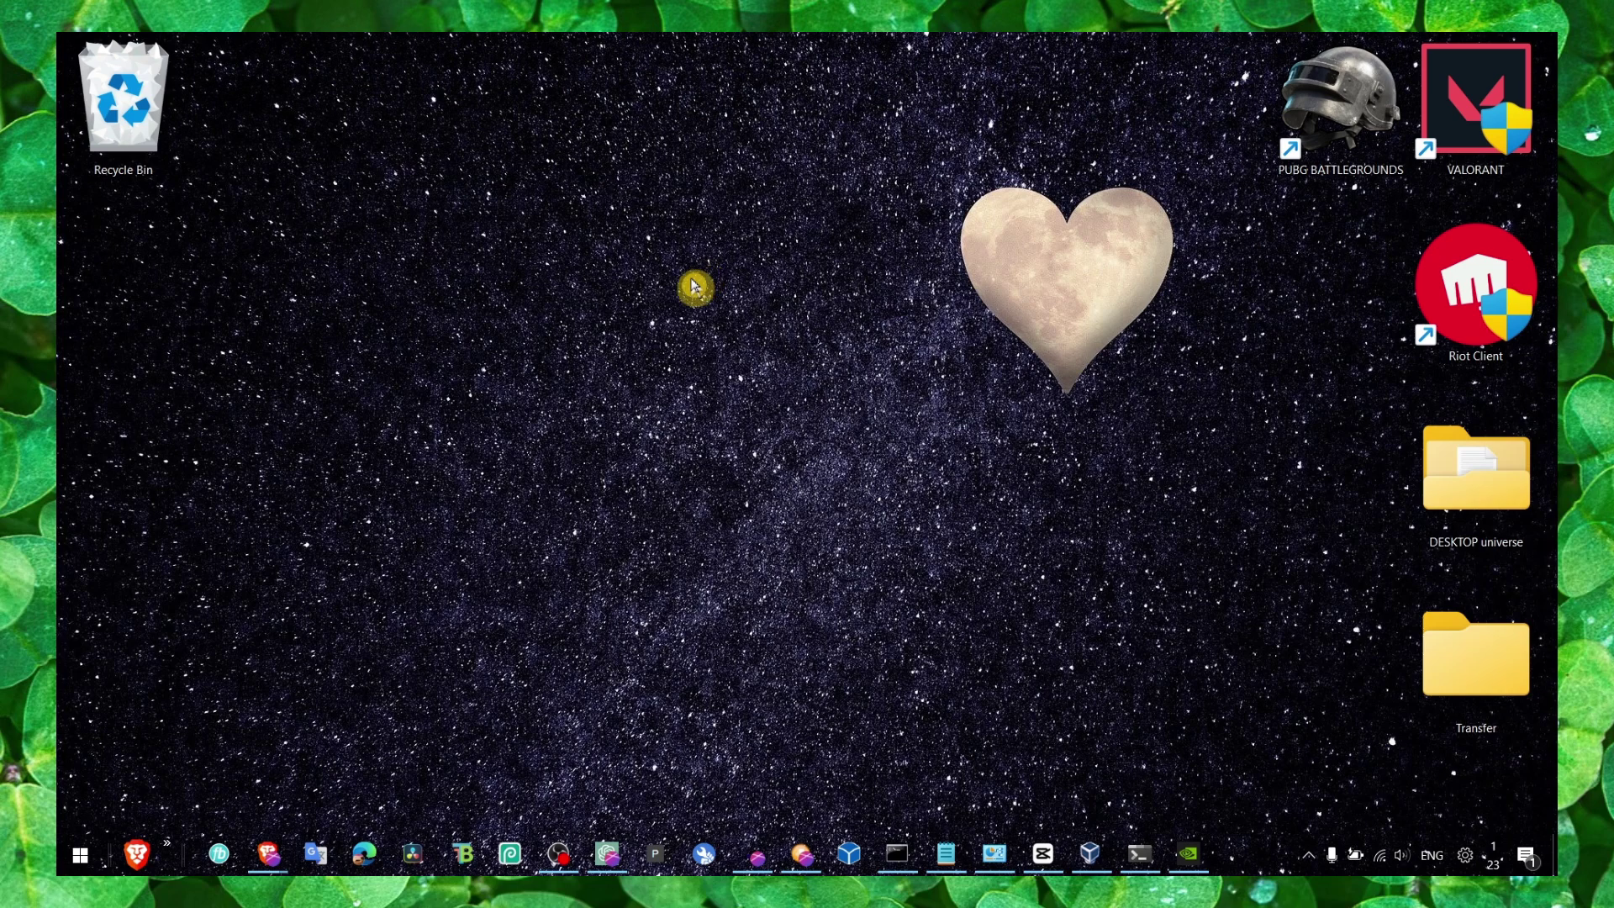
click(935, 480)
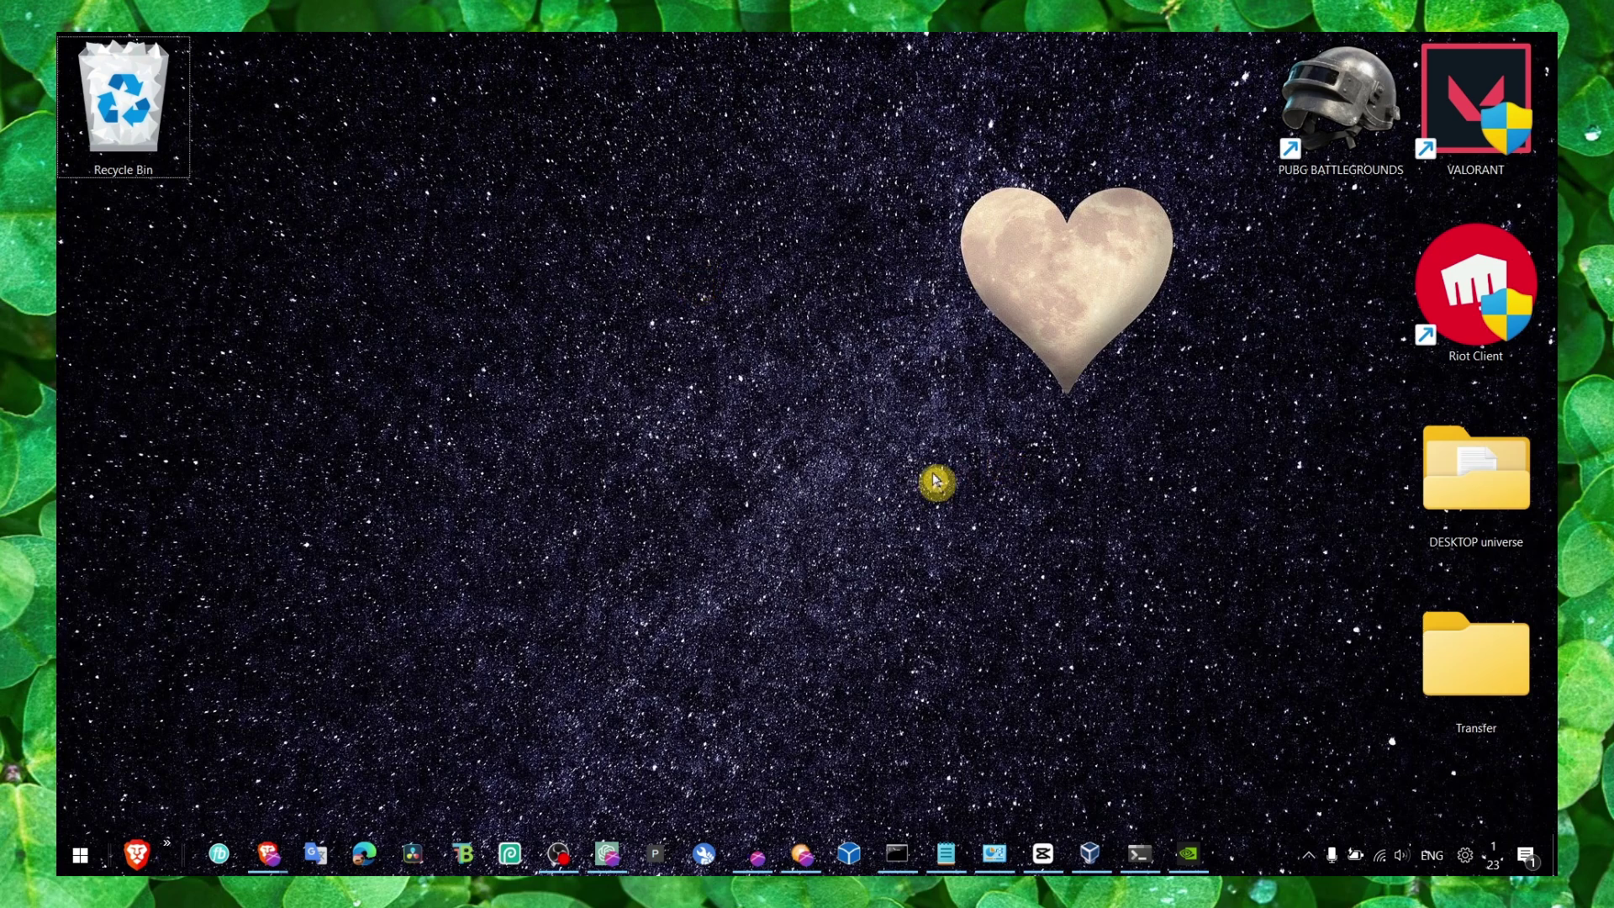